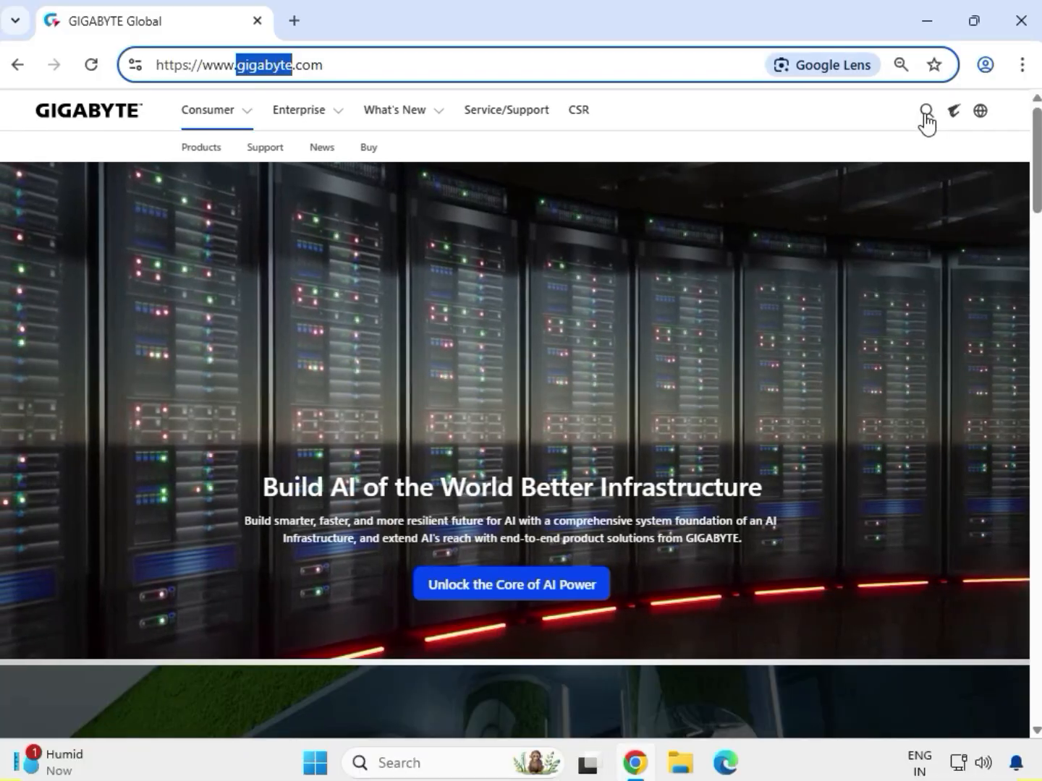
Step: Search the GIGABYTE website for "B560M H" and filter the results to products only
{"action": "left_click", "coordinate": [926, 110]}
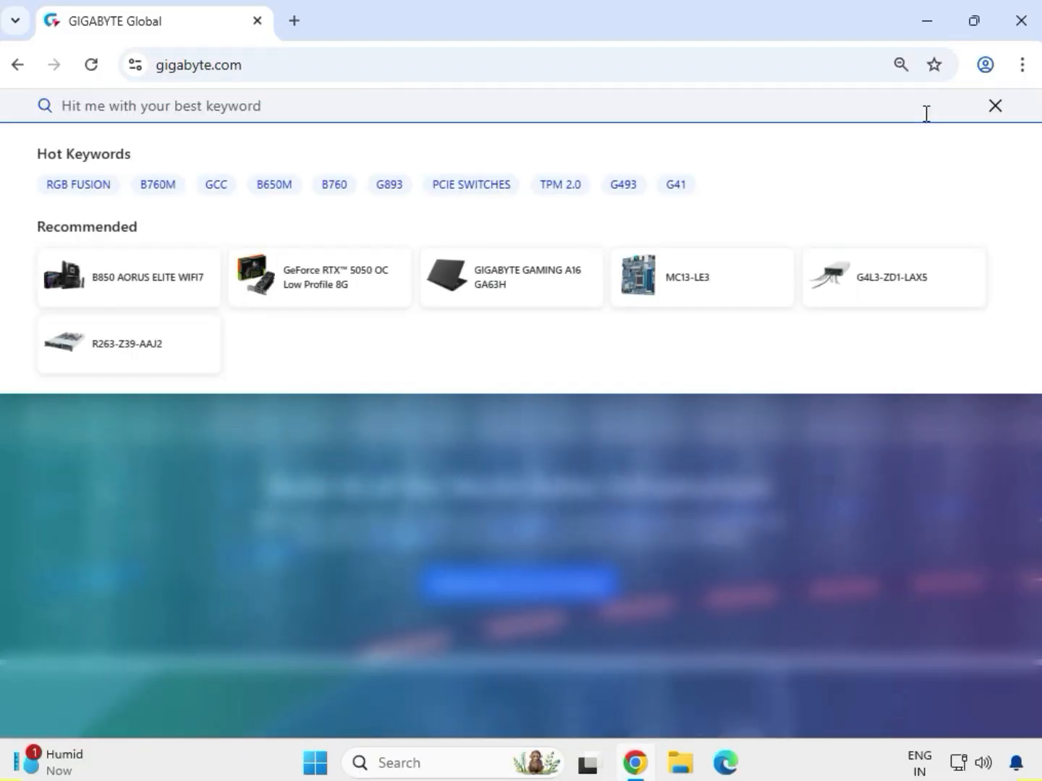
{"action": "type", "text": "B560"}
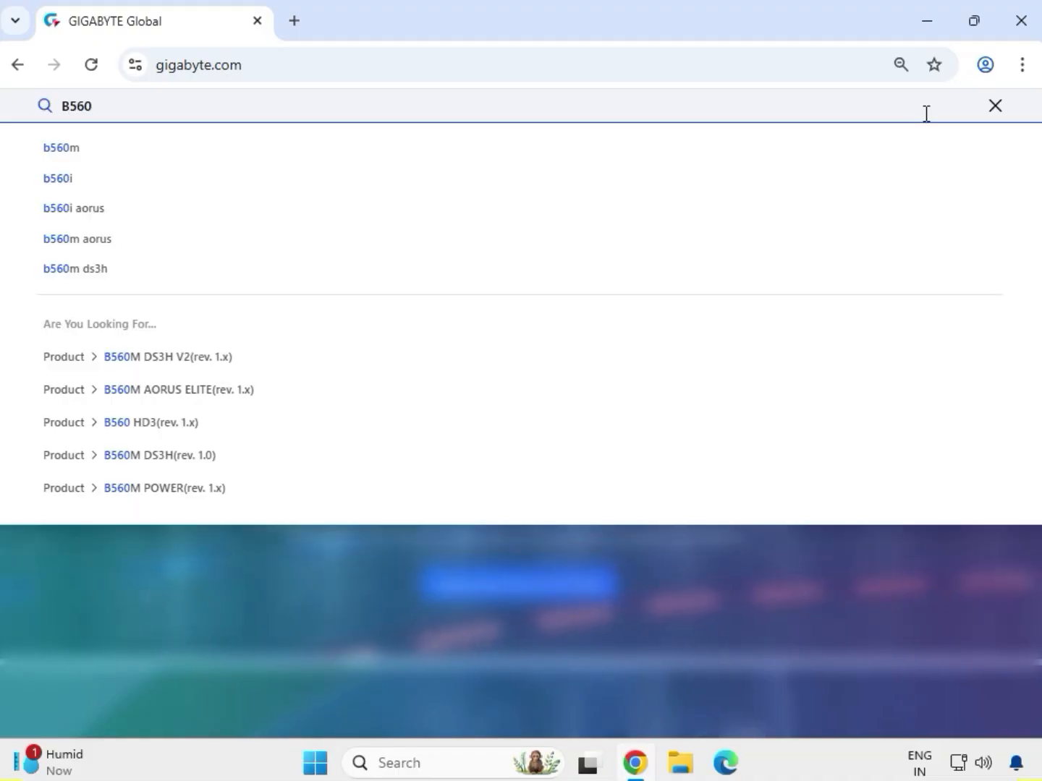
{"action": "type", "text": "M H"}
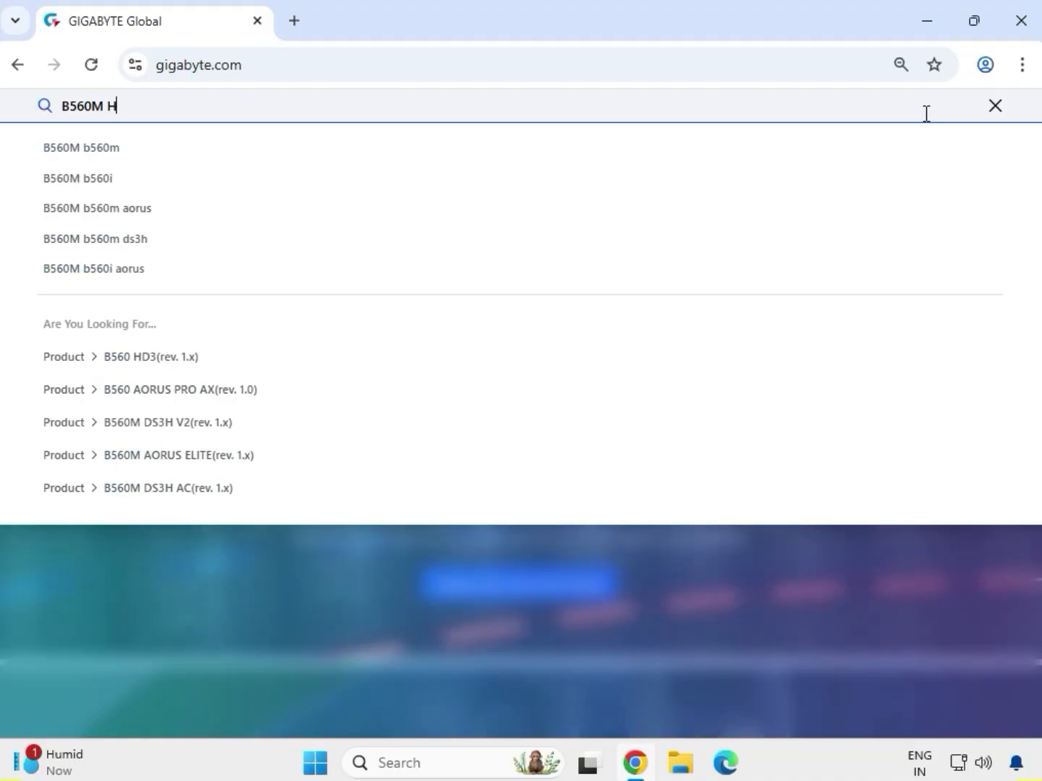
{"action": "key", "text": "Return"}
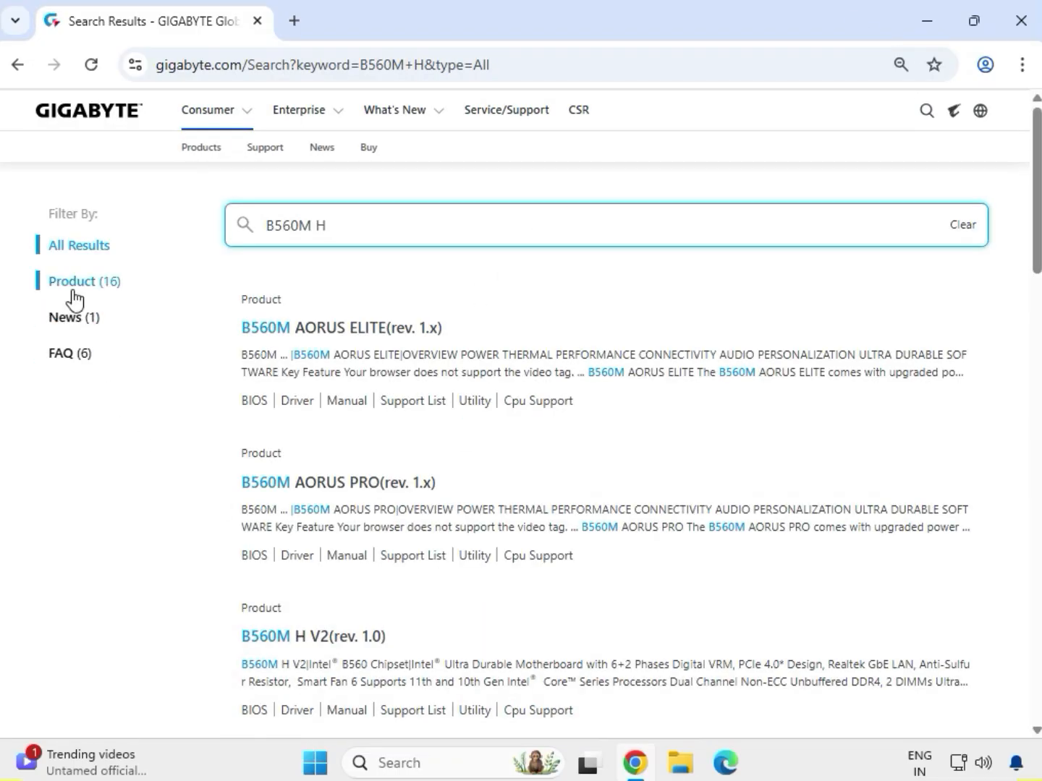
{"action": "left_click", "coordinate": [86, 286]}
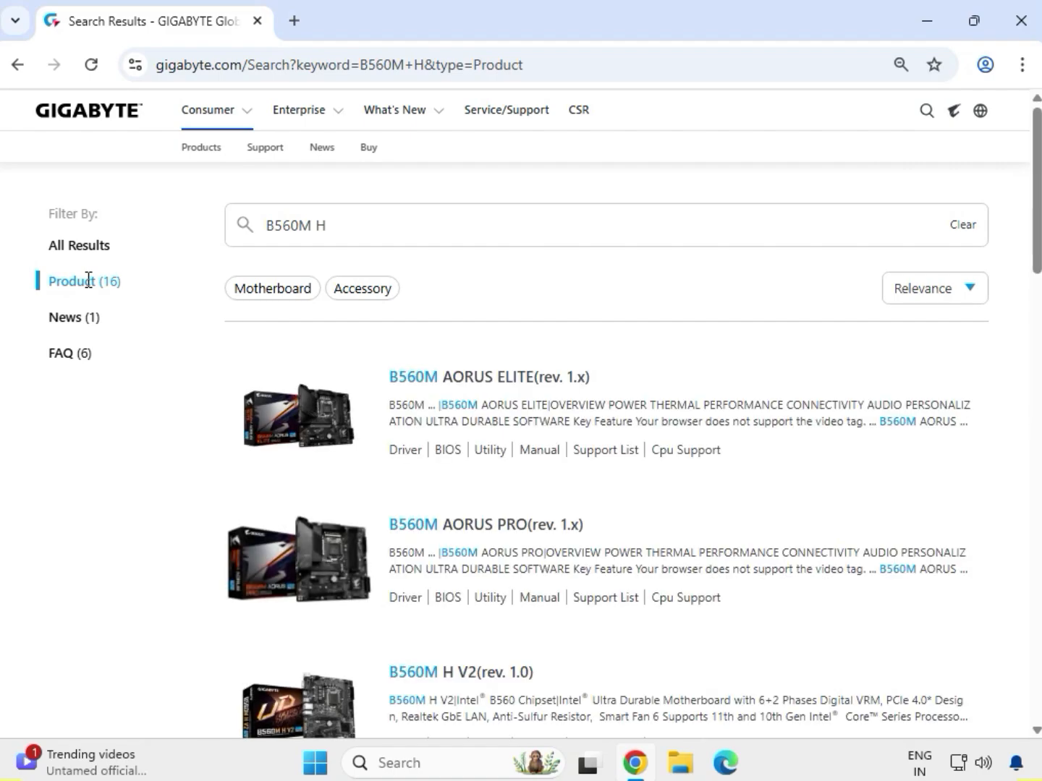
Step: Open the B560M H (rev. 1.x) motherboard page from page 2 of the product results
{"action": "scroll", "coordinate": [583, 612], "scroll_direction": "down", "scroll_amount": 1}
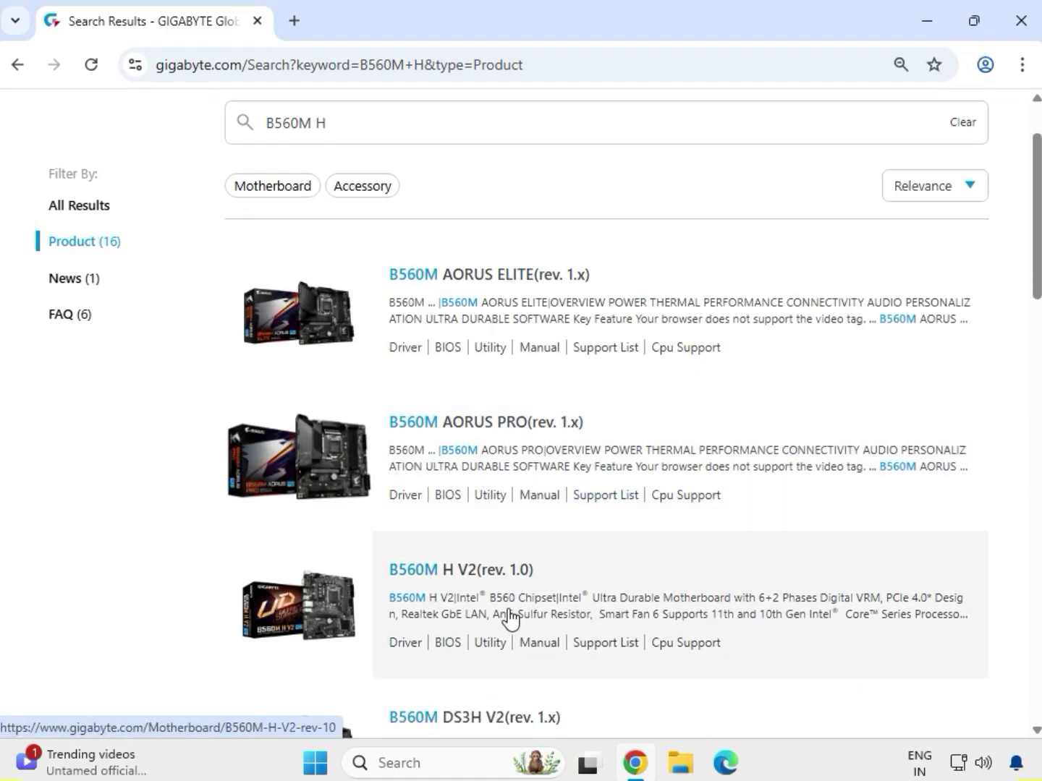
{"action": "scroll", "coordinate": [461, 602], "scroll_direction": "down", "scroll_amount": 7}
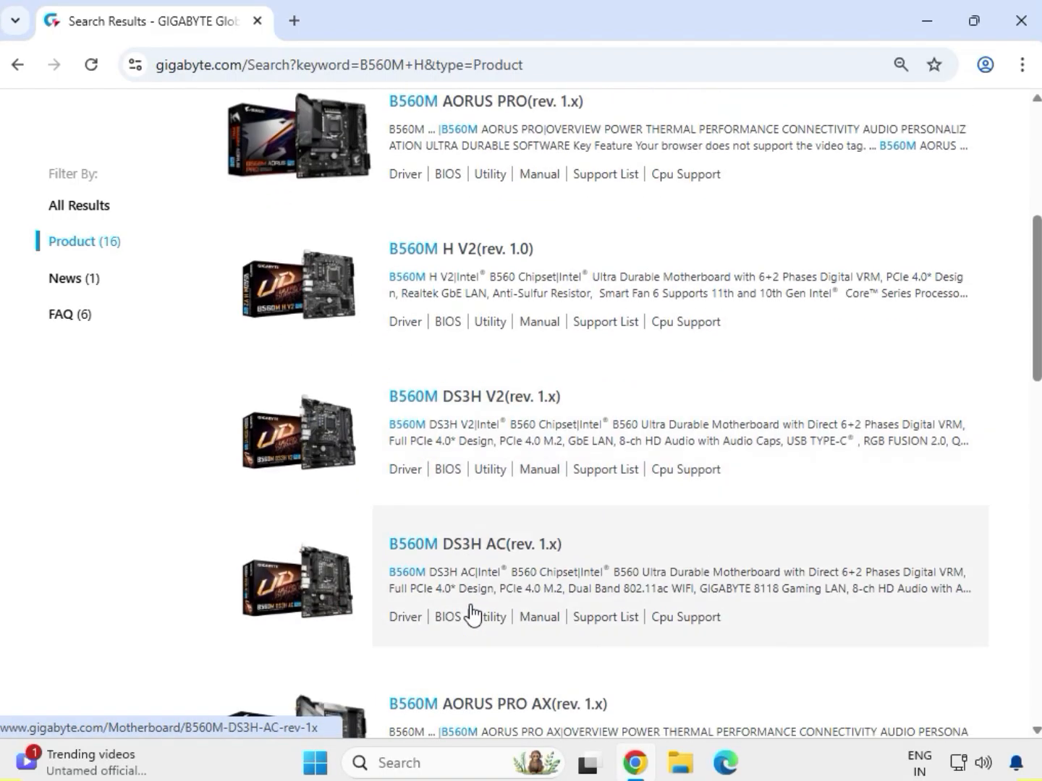
{"action": "scroll", "coordinate": [473, 613], "scroll_direction": "up", "scroll_amount": 8}
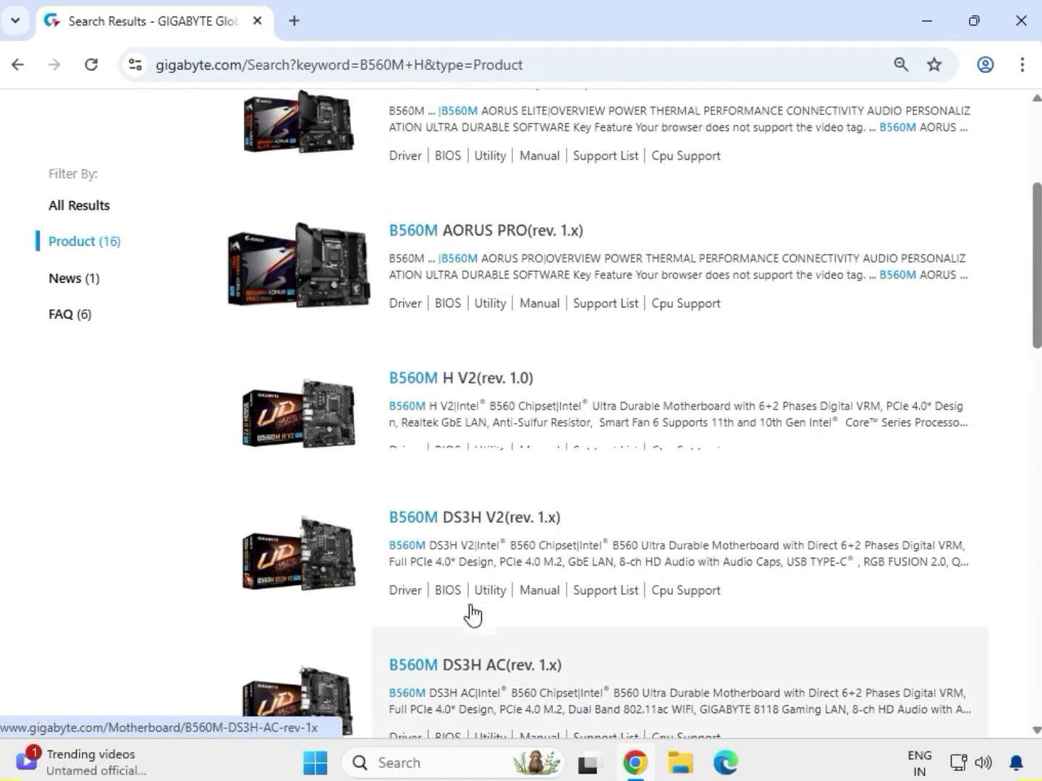
{"action": "scroll", "coordinate": [472, 615], "scroll_direction": "down", "scroll_amount": 2}
{"action": "scroll", "coordinate": [472, 613], "scroll_direction": "down", "scroll_amount": 5}
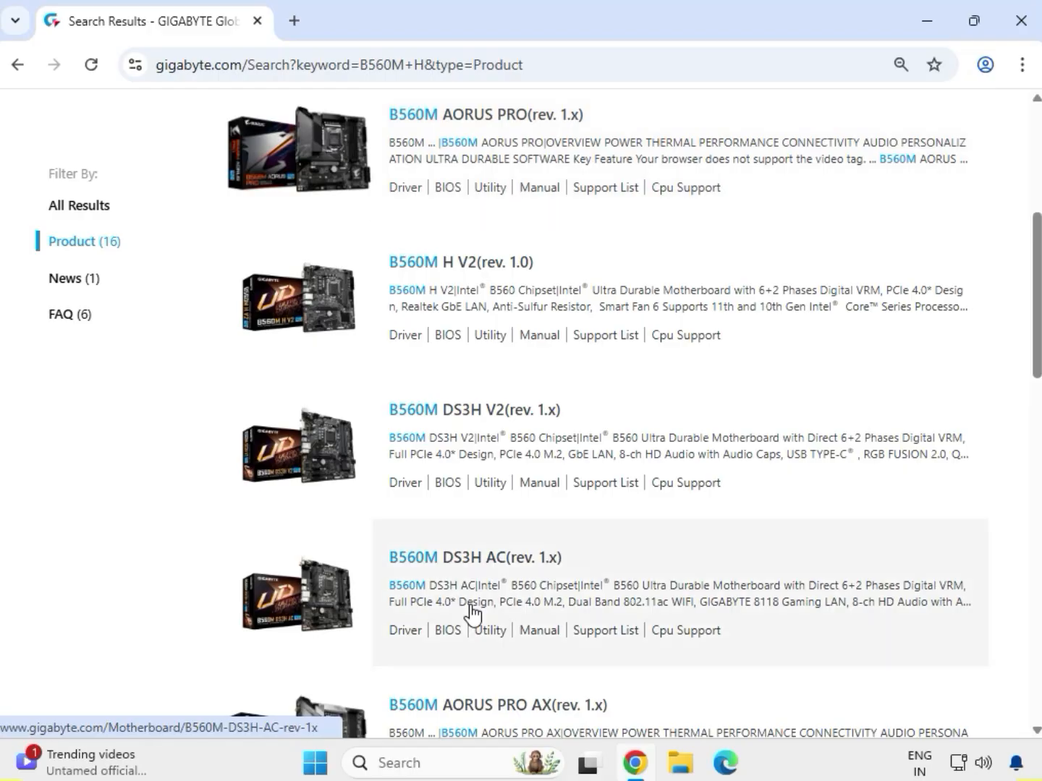
{"action": "scroll", "coordinate": [472, 614], "scroll_direction": "down", "scroll_amount": 6}
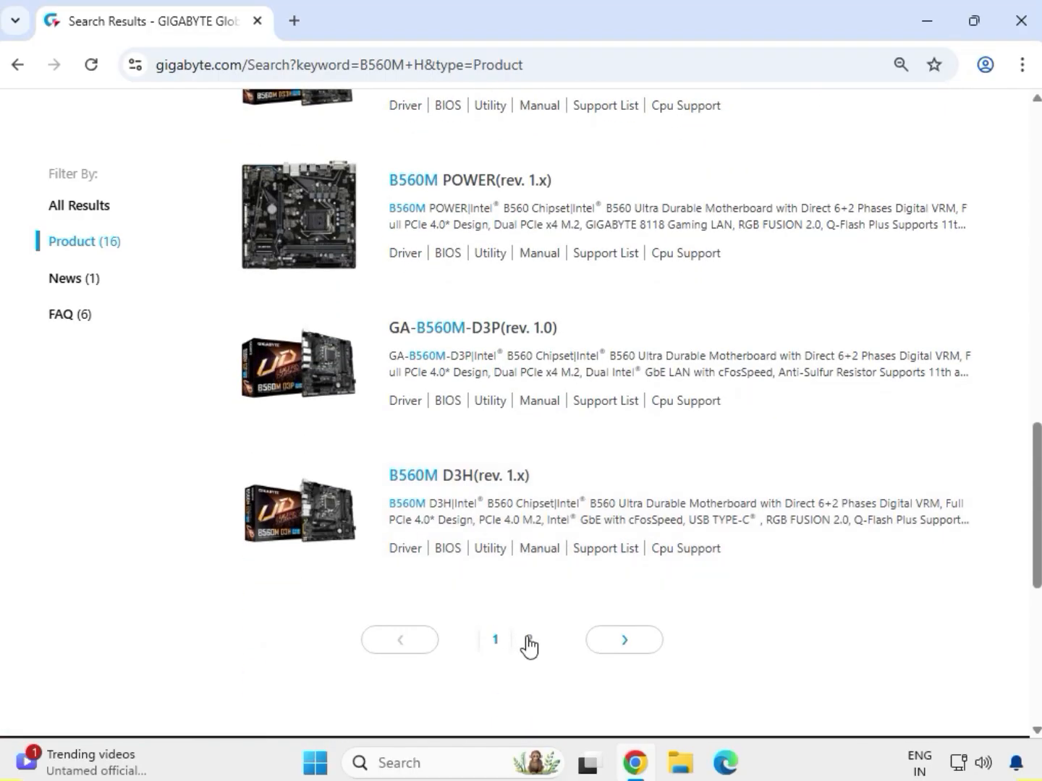
{"action": "left_click", "coordinate": [531, 641]}
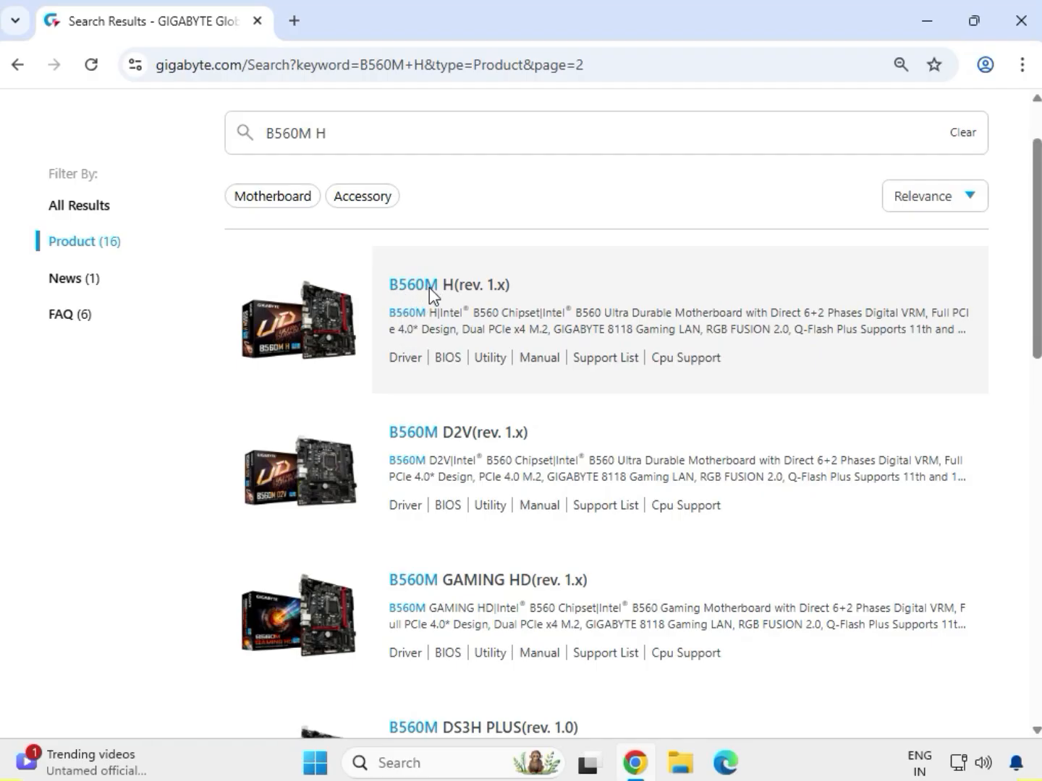
{"action": "left_click", "coordinate": [429, 287]}
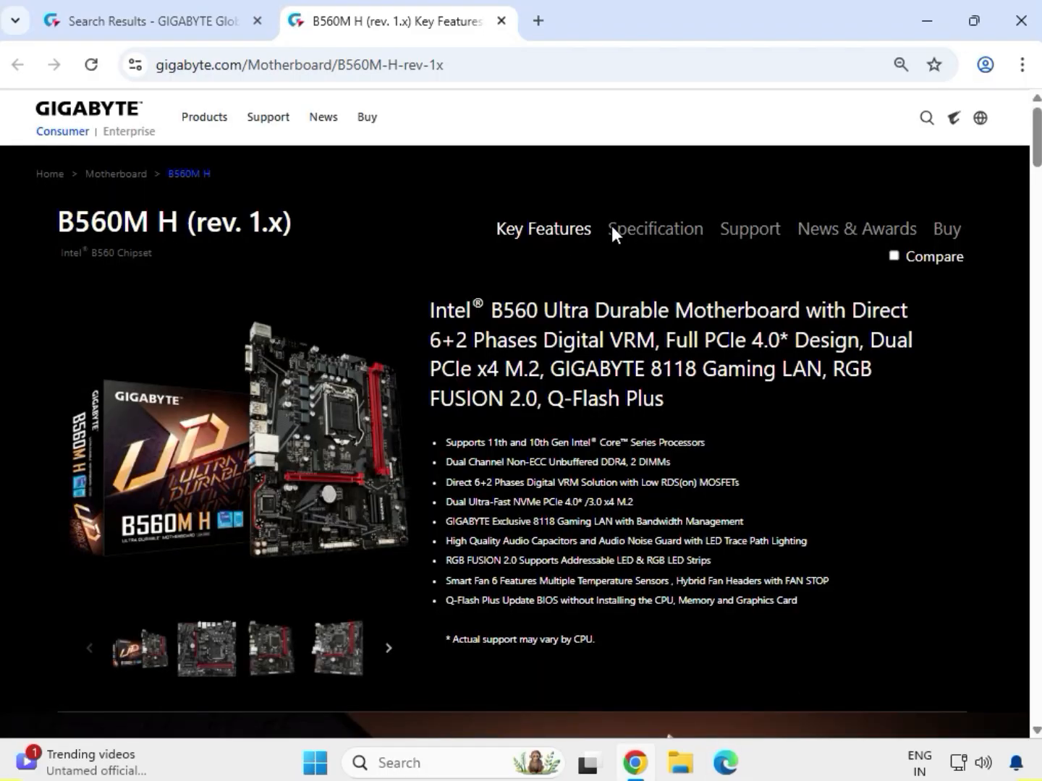
Step: Open the motherboard's support downloads and set the driver OS to Windows 11 64bit
{"action": "left_click", "coordinate": [749, 239]}
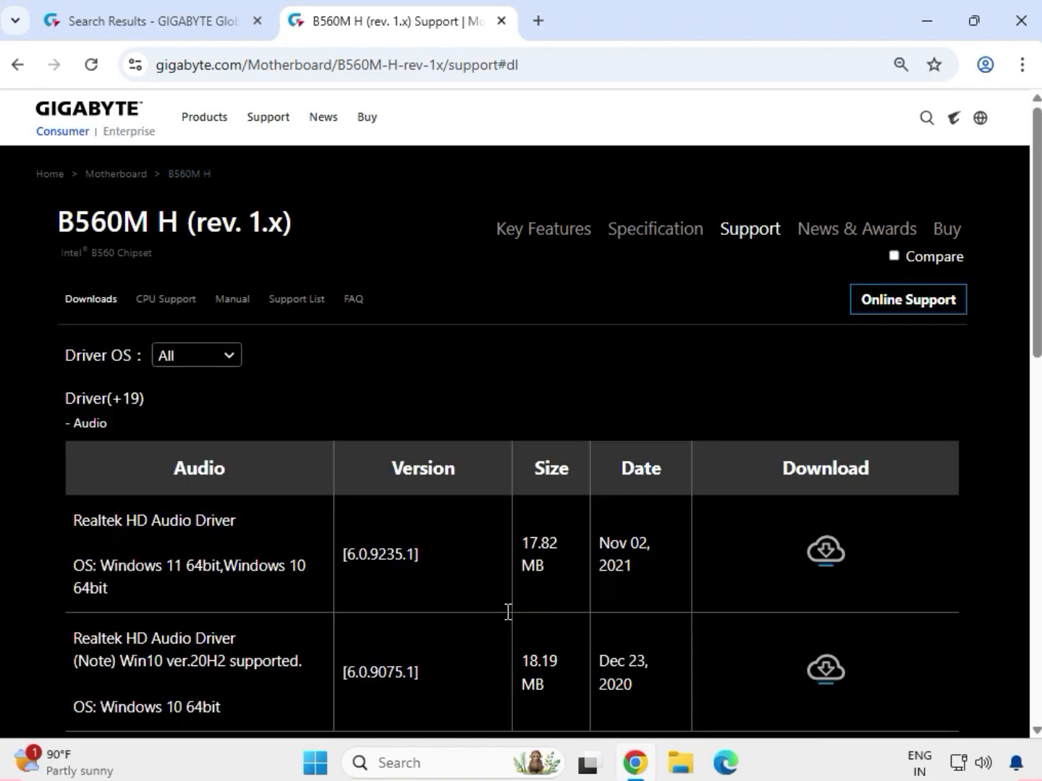
{"action": "left_click", "coordinate": [232, 356]}
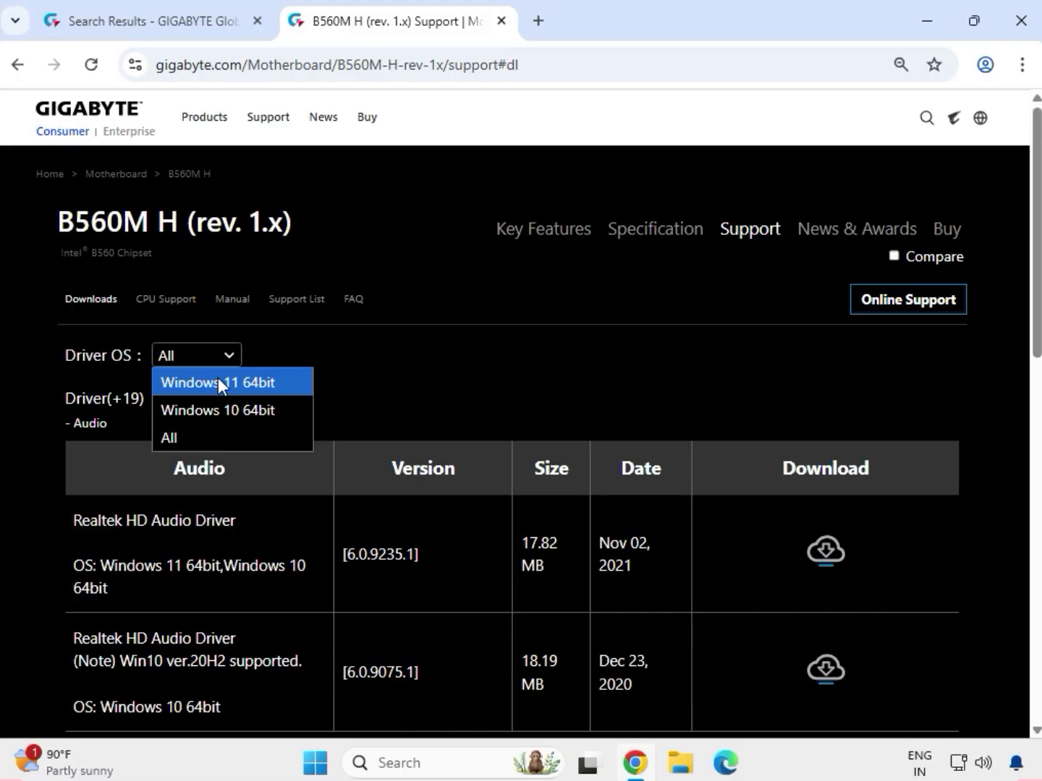
{"action": "left_click", "coordinate": [219, 382]}
Step: Download the Realtek HD Audio Driver from the Audio category
{"action": "left_click_drag", "start_coordinate": [119, 425], "coordinate": [58, 424]}
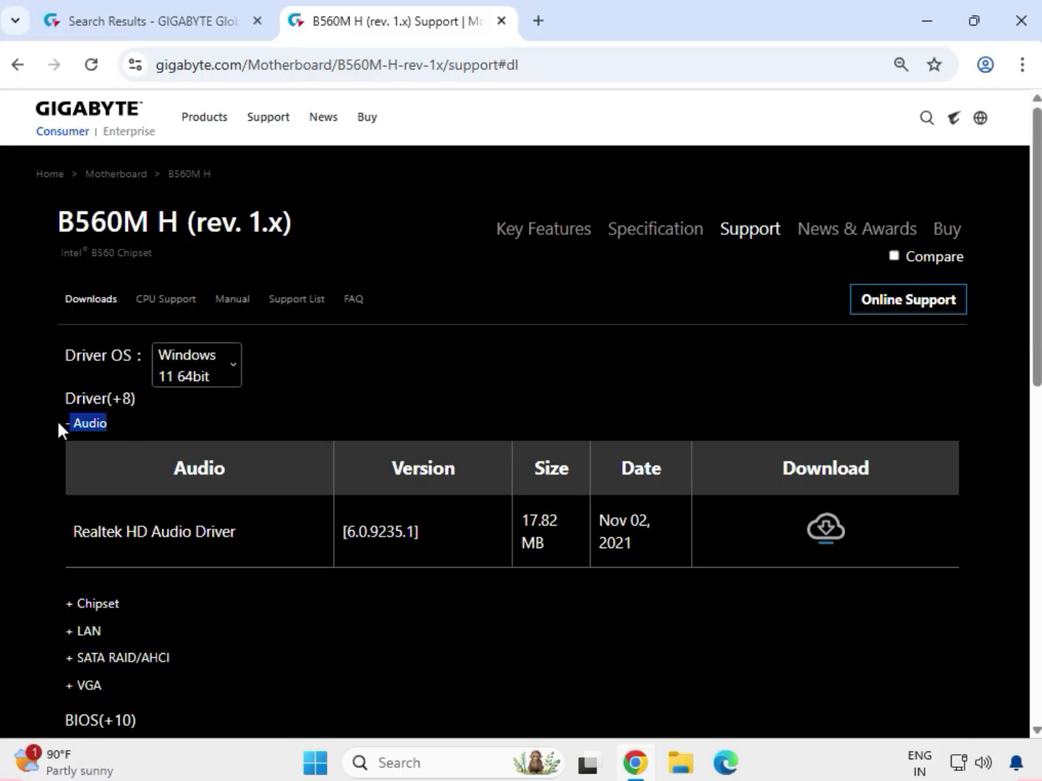
{"action": "left_click_drag", "start_coordinate": [79, 539], "coordinate": [239, 539]}
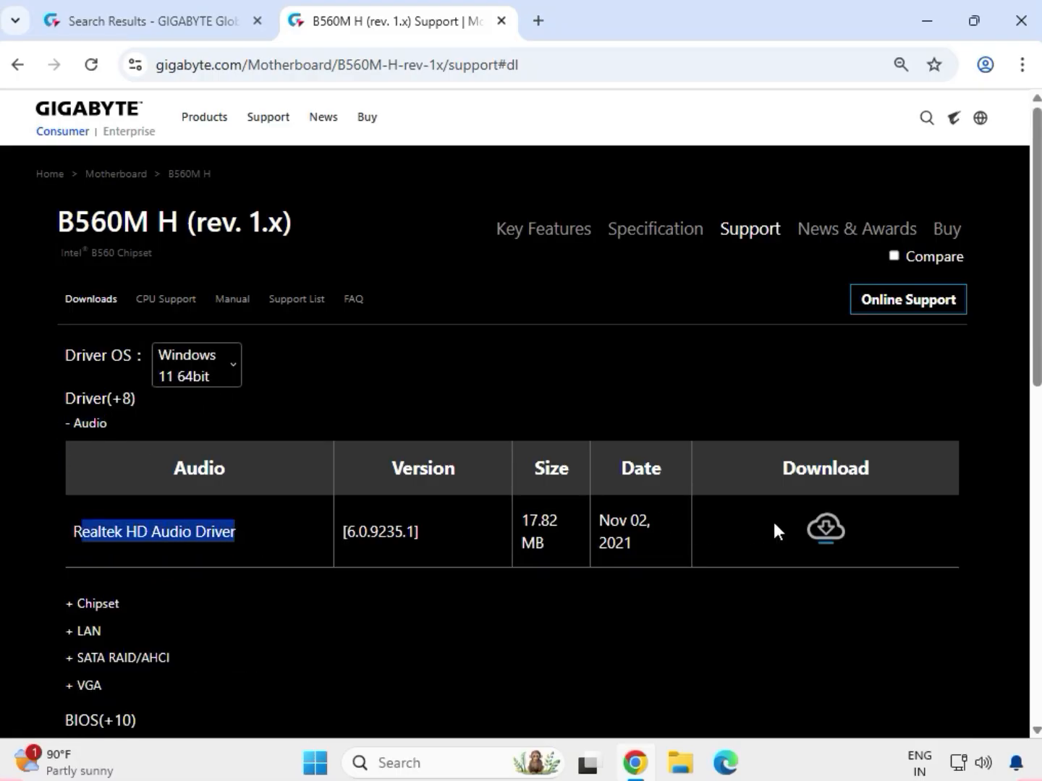
{"action": "left_click", "coordinate": [827, 530]}
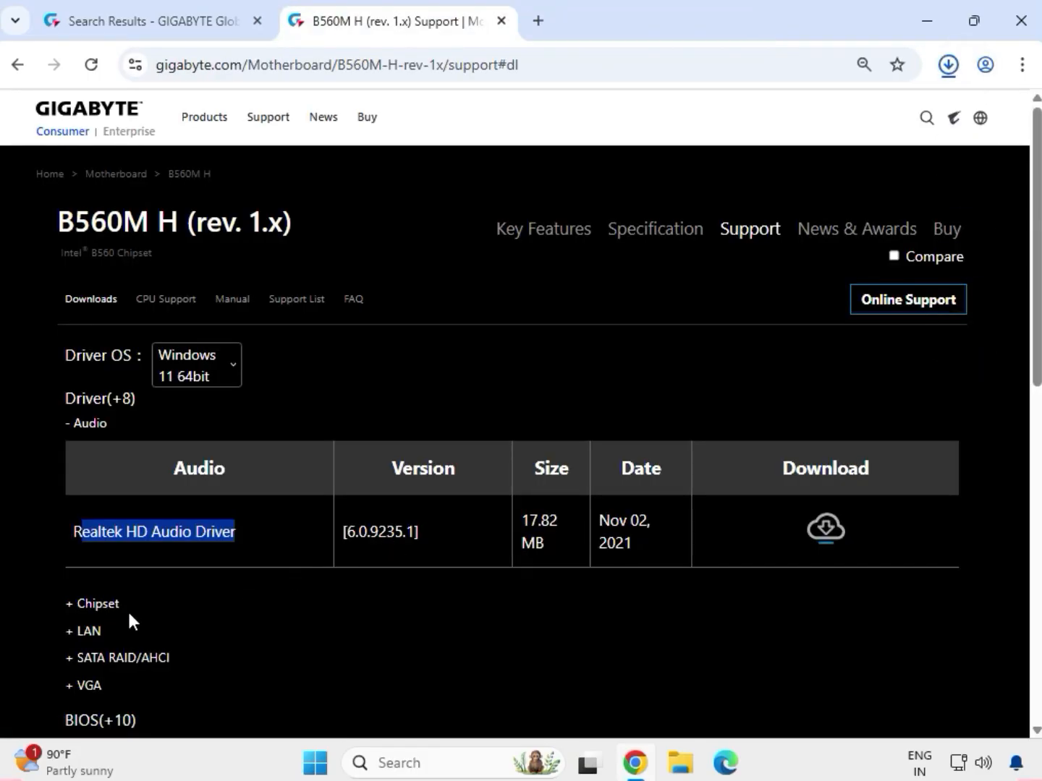
Step: Expand the Chipset drivers and download the Intel Serial I/O driver and the Intel INF installation
{"action": "left_click_drag", "start_coordinate": [124, 599], "coordinate": [212, 565]}
{"action": "left_click_drag", "start_coordinate": [73, 631], "coordinate": [615, 630]}
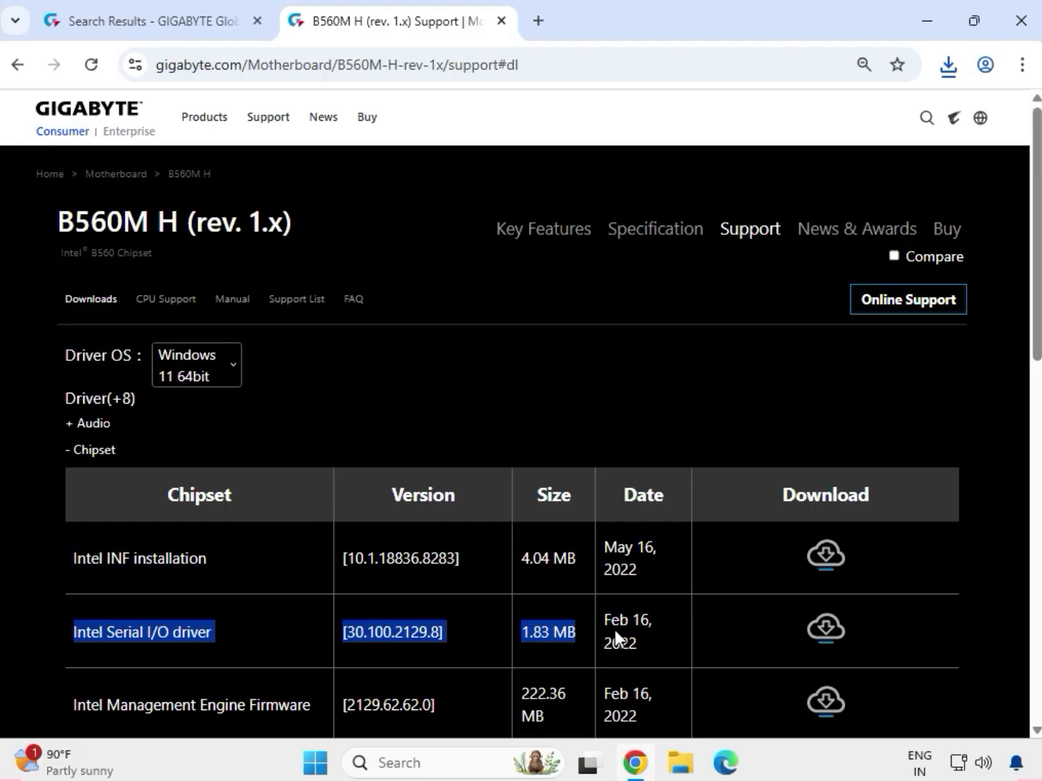
{"action": "left_click", "coordinate": [826, 629]}
{"action": "left_click_drag", "start_coordinate": [49, 561], "coordinate": [852, 570]}
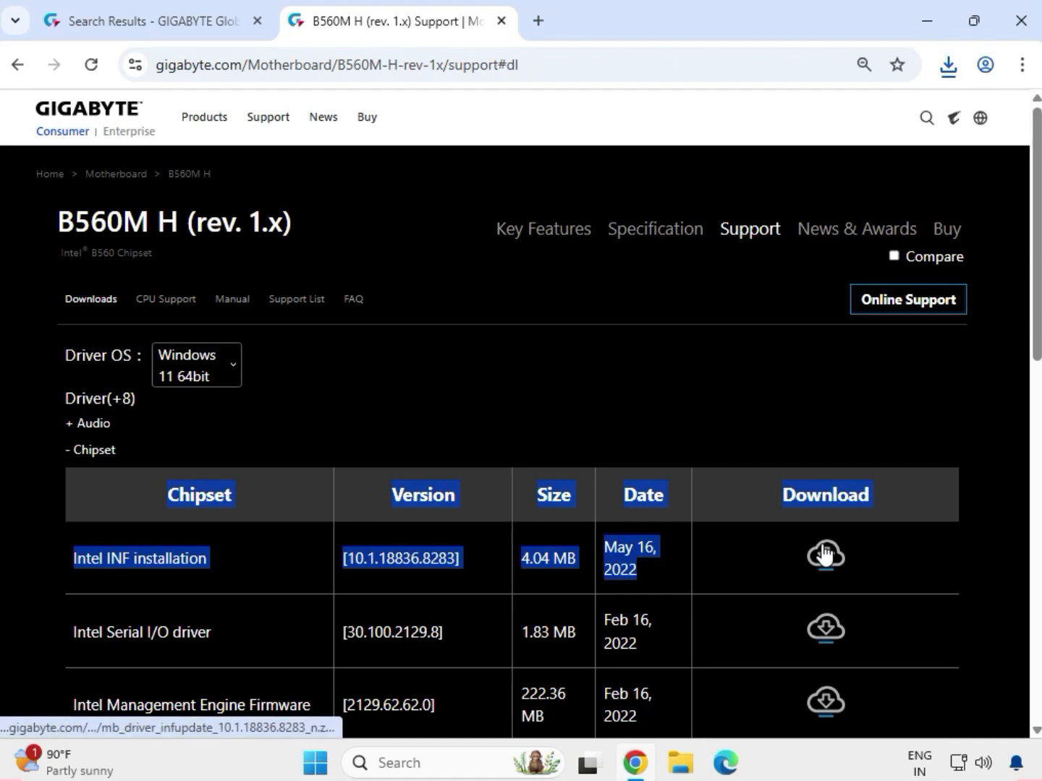
{"action": "left_click", "coordinate": [825, 561]}
Step: Expand the LAN category and download the Realtek LAN Driver
{"action": "scroll", "coordinate": [651, 586], "scroll_direction": "down", "scroll_amount": 3}
{"action": "scroll", "coordinate": [608, 586], "scroll_direction": "down", "scroll_amount": 2}
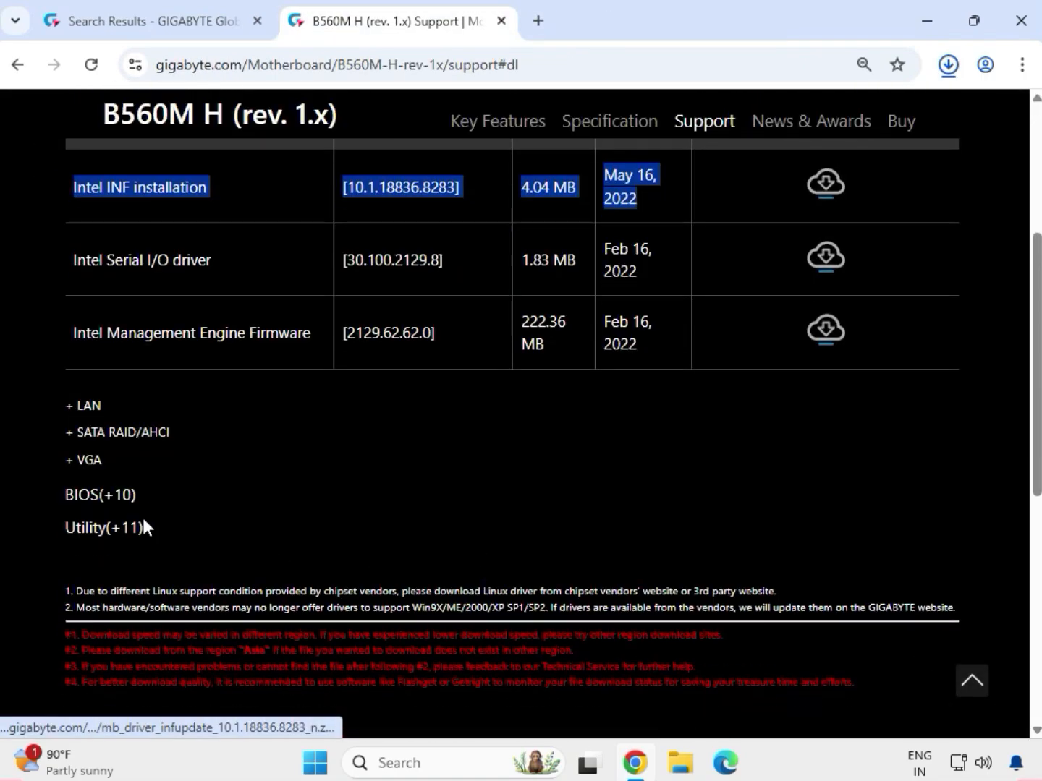
{"action": "left_click", "coordinate": [93, 406]}
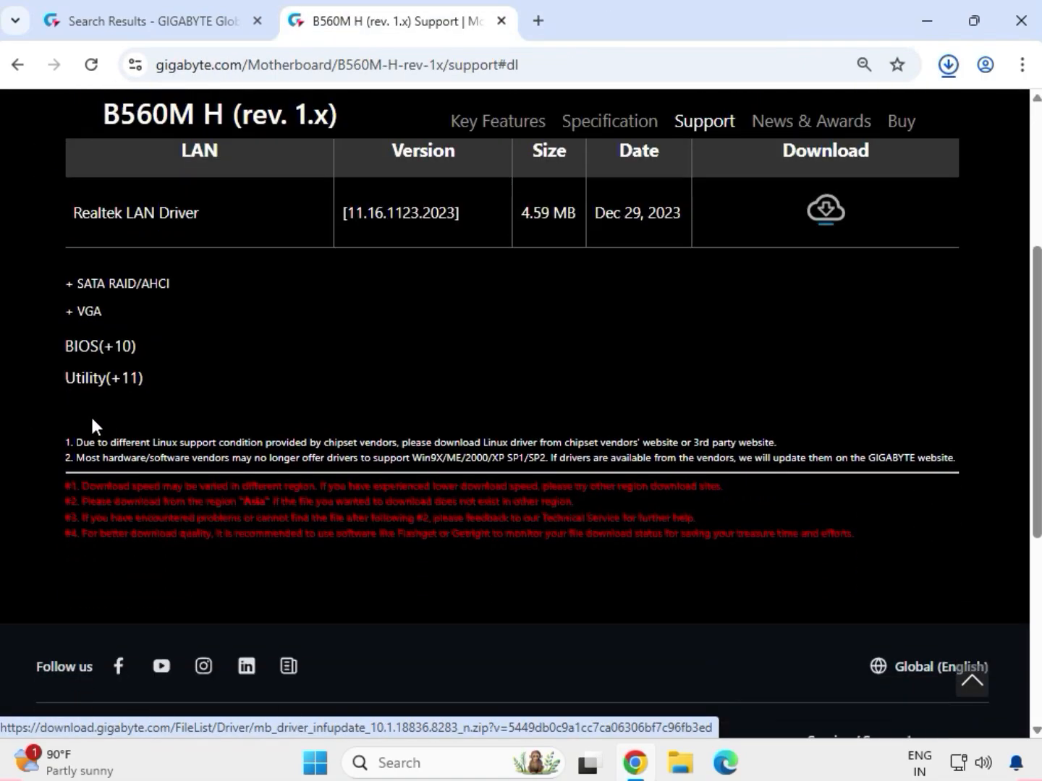
{"action": "scroll", "coordinate": [78, 404], "scroll_direction": "up", "scroll_amount": 3}
{"action": "left_click_drag", "start_coordinate": [63, 420], "coordinate": [824, 434]}
{"action": "left_click", "coordinate": [826, 415]}
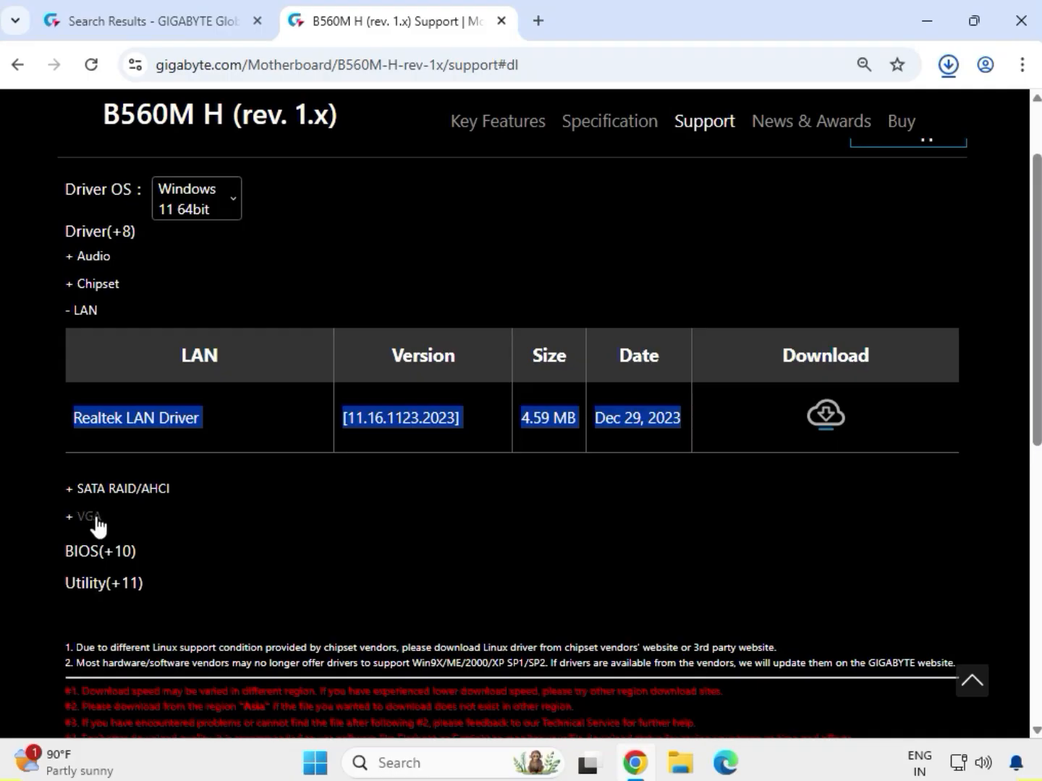
Step: Expand the VGA category and download the Intel Graphic Driver
{"action": "left_click", "coordinate": [84, 517]}
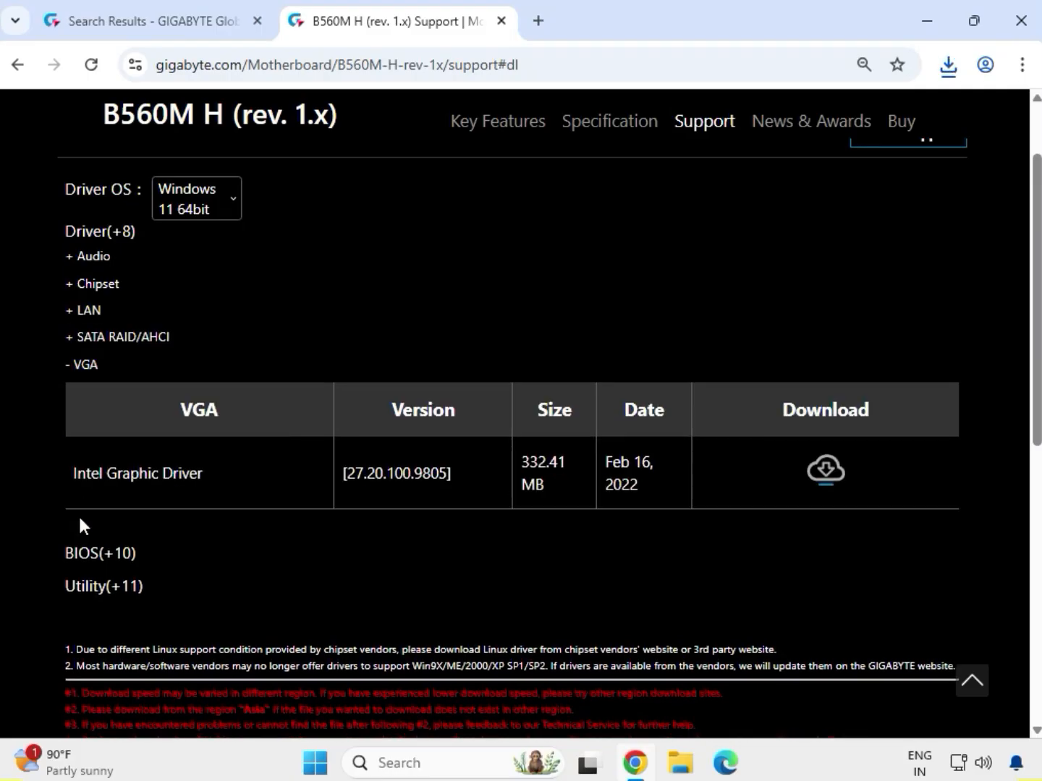
{"action": "left_click_drag", "start_coordinate": [65, 483], "coordinate": [505, 474]}
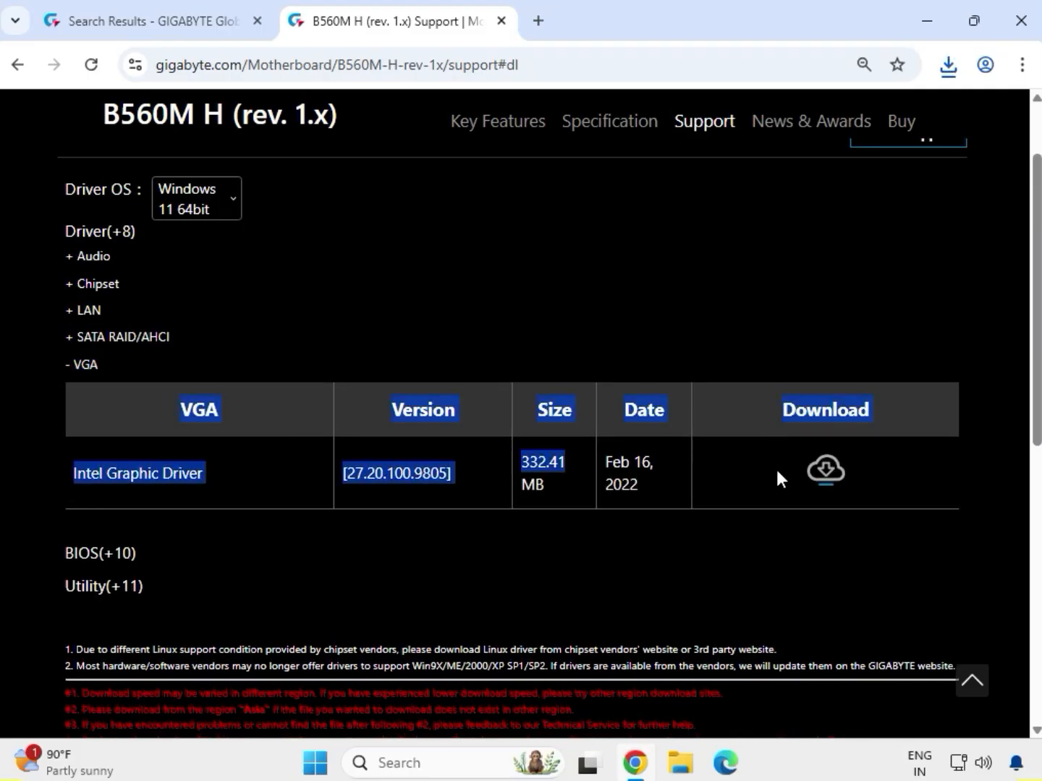
{"action": "left_click", "coordinate": [826, 472]}
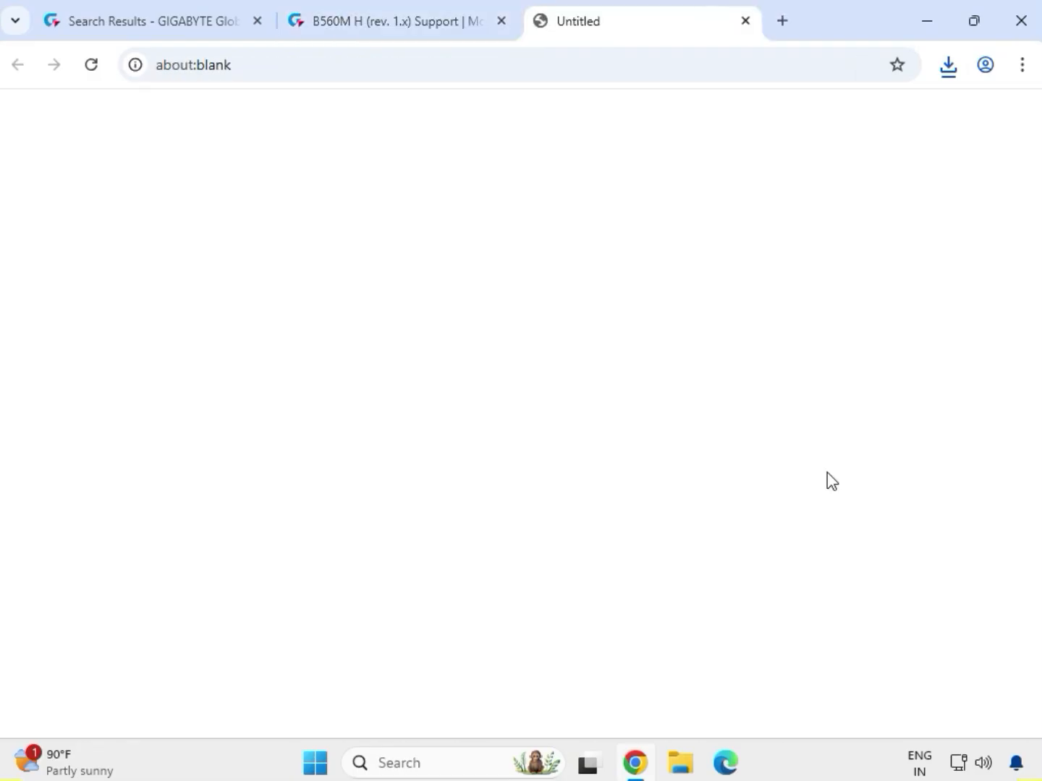
Step: Check the recent downloads, switch to the Downloads folder in File Explorer and select all the driver archives
{"action": "left_click", "coordinate": [951, 68]}
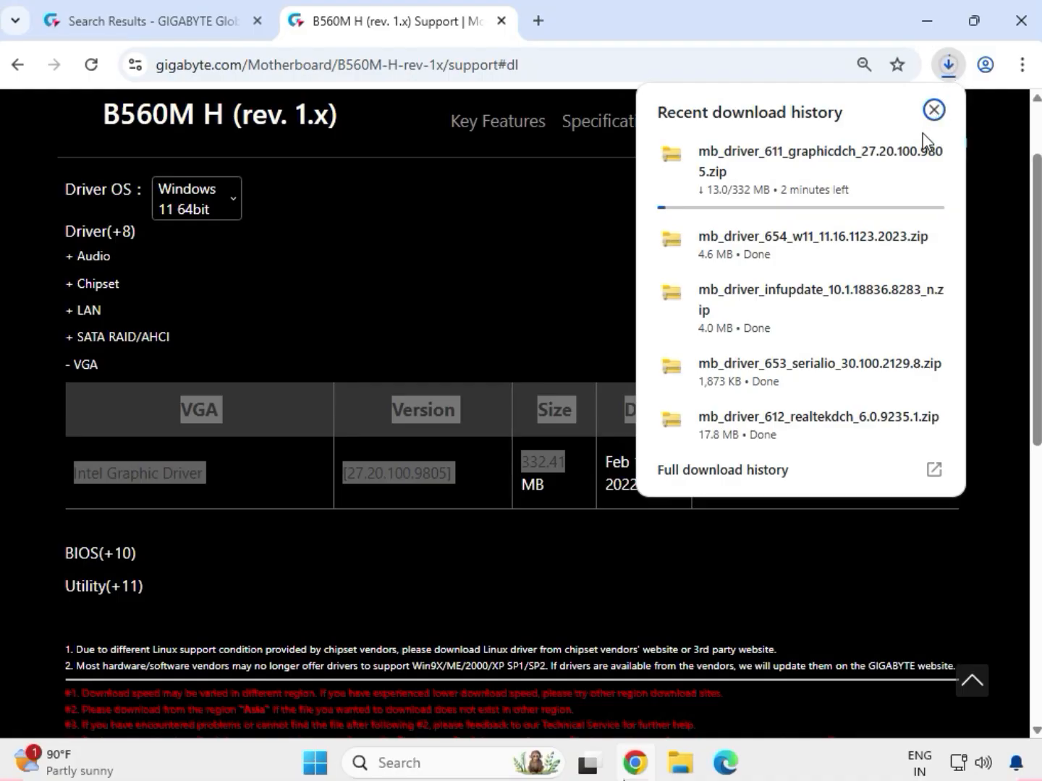
{"action": "left_click", "coordinate": [895, 241]}
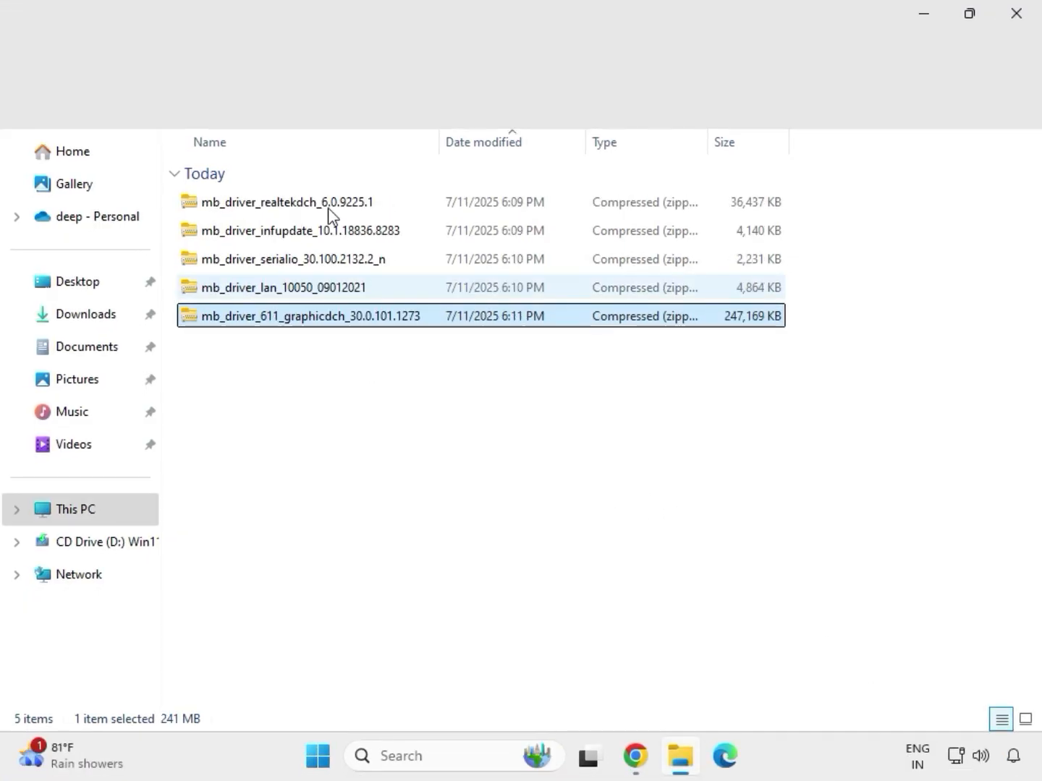
{"action": "left_click_drag", "start_coordinate": [374, 355], "coordinate": [322, 191]}
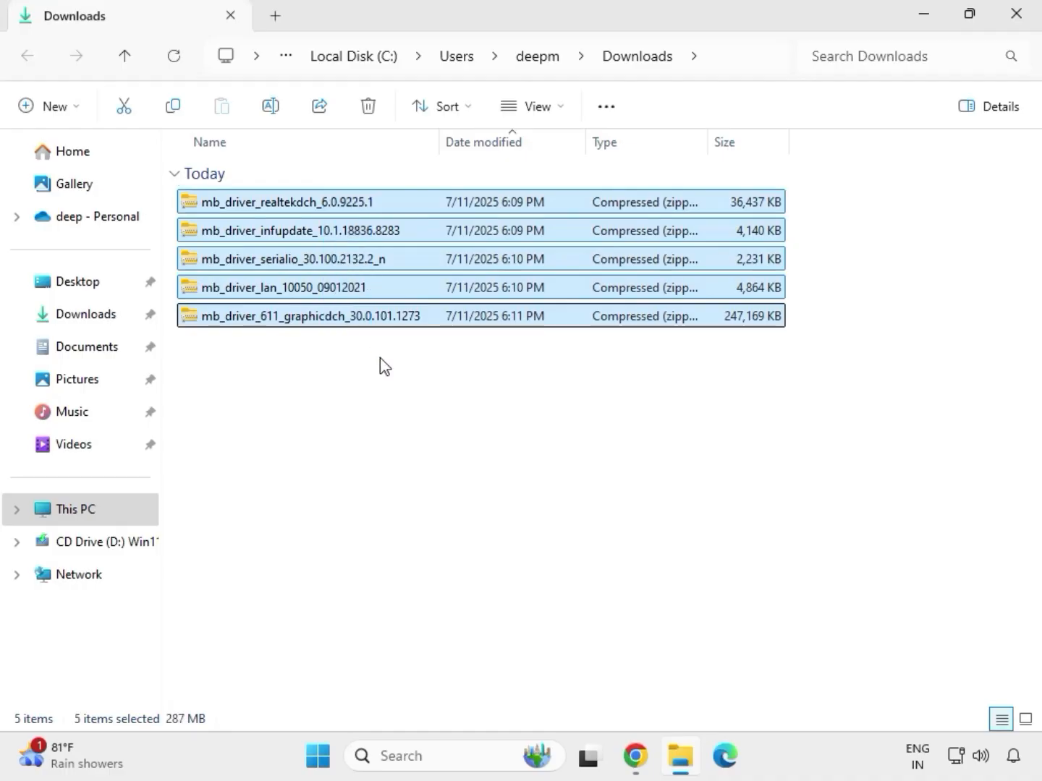
Step: Extract the archive mb_driver_611_graphicdch_30.0.101.1273 to its suggested folder in Downloads and close the window of extracted files
{"action": "left_click", "coordinate": [364, 320]}
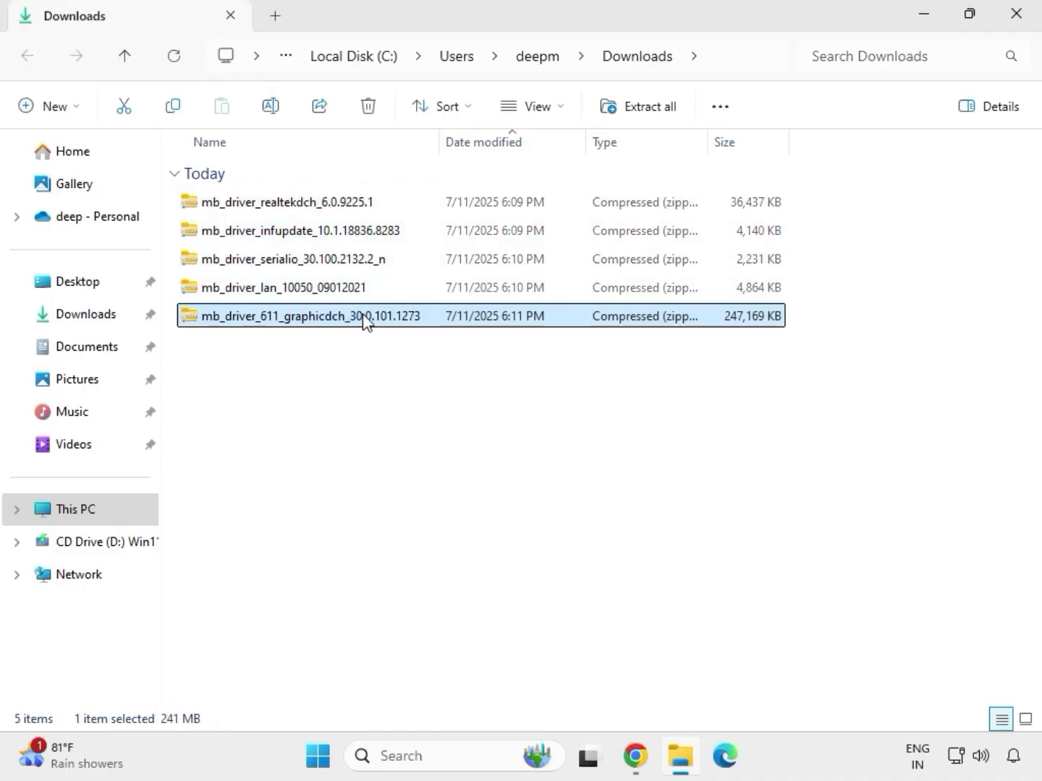
{"action": "right_click", "coordinate": [364, 319]}
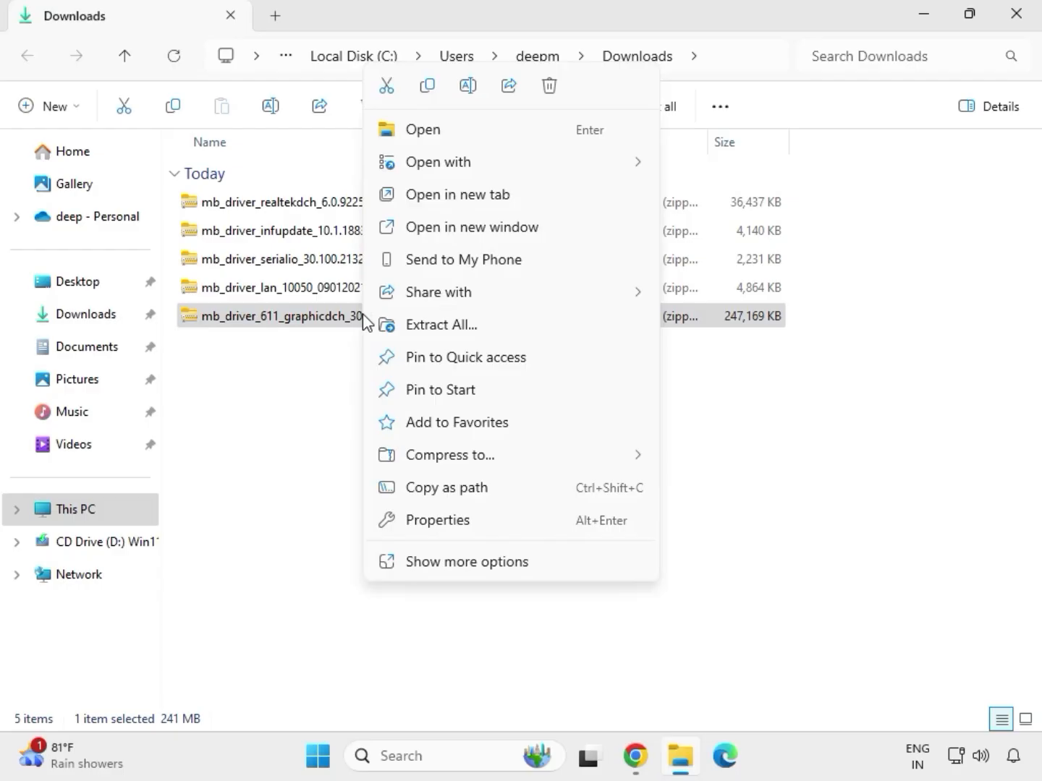
{"action": "left_click", "coordinate": [468, 563]}
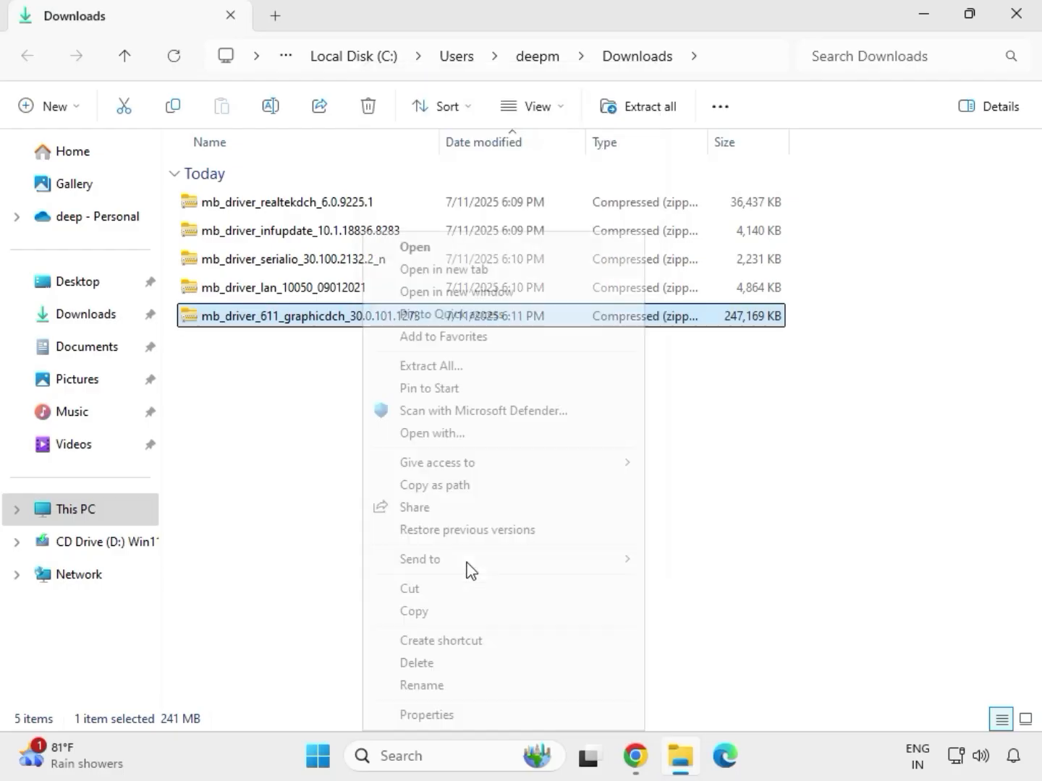
{"action": "left_click", "coordinate": [434, 370]}
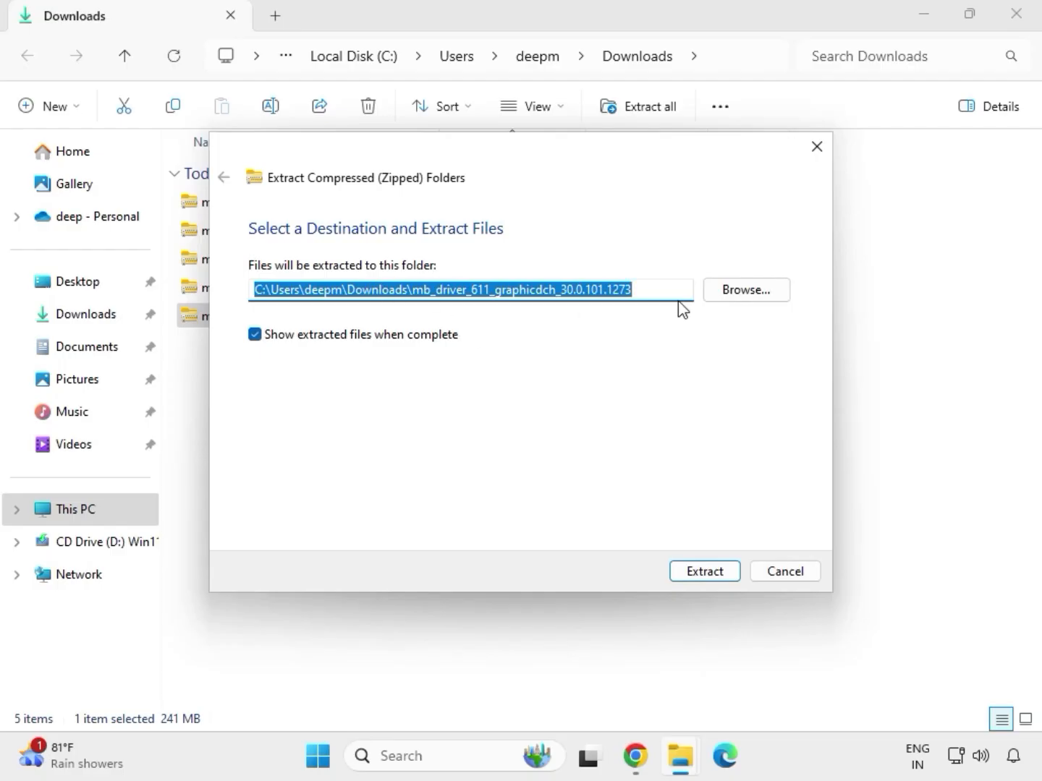
{"action": "left_click", "coordinate": [710, 575]}
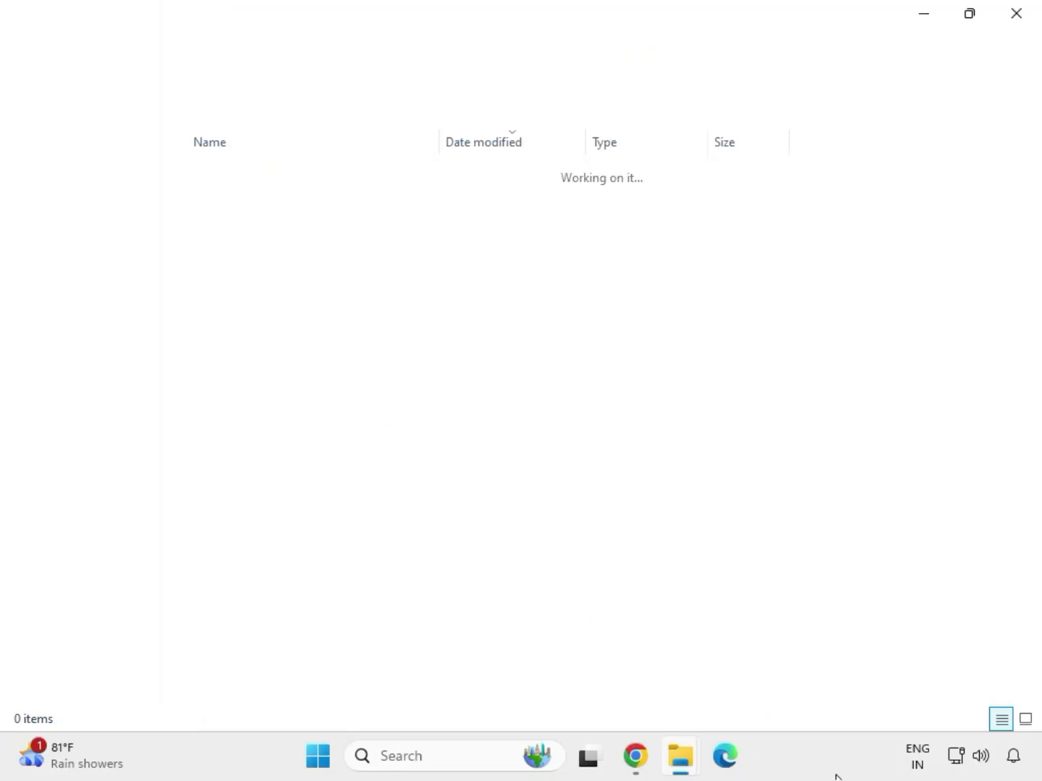
{"action": "left_click", "coordinate": [1016, 22]}
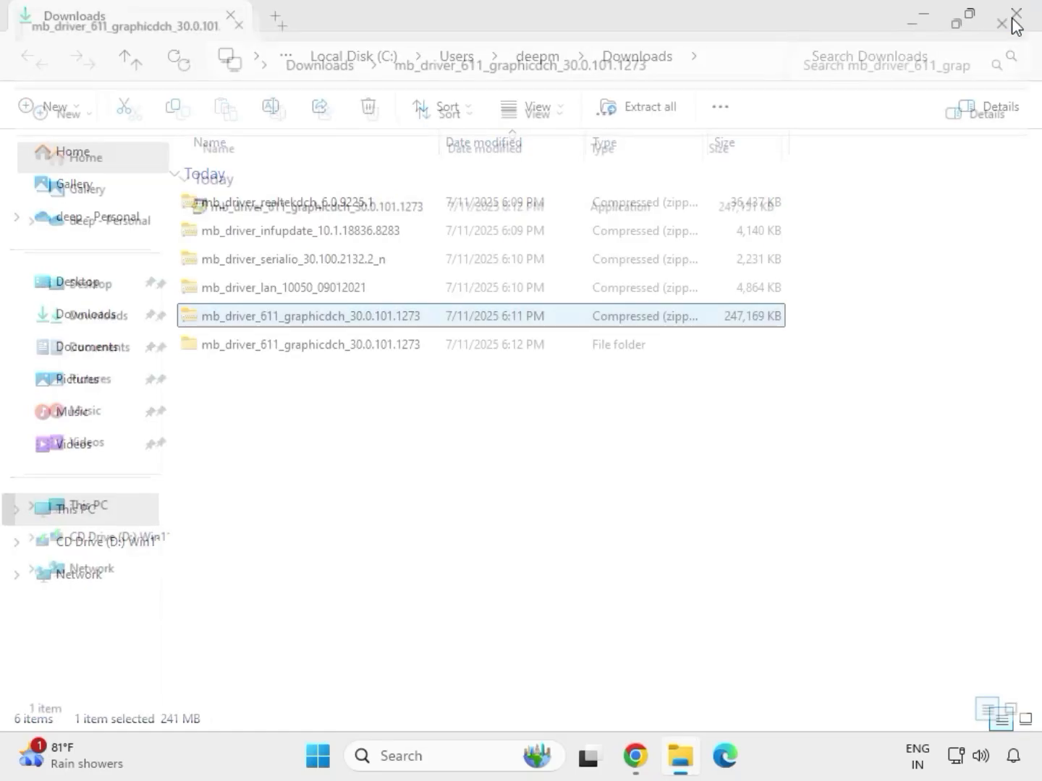
Step: Extract the archive mb_driver_lan_10050_09012021 to its suggested folder in Downloads and close the window of extracted files
{"action": "left_click", "coordinate": [265, 297]}
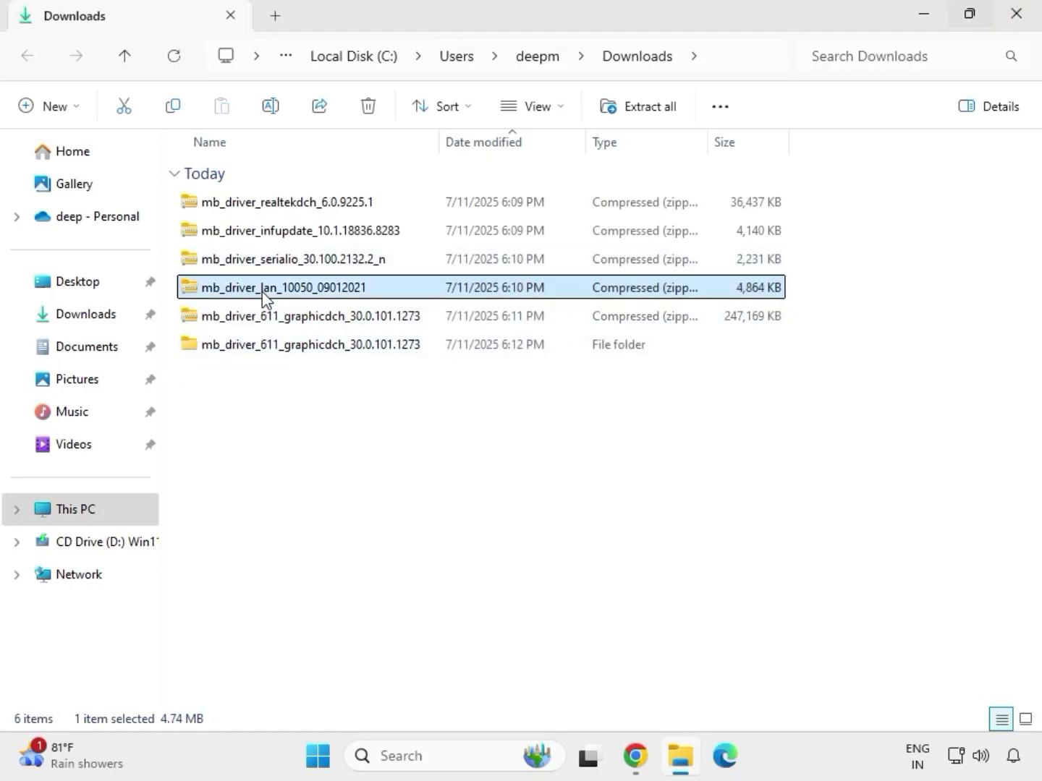
{"action": "right_click", "coordinate": [263, 292]}
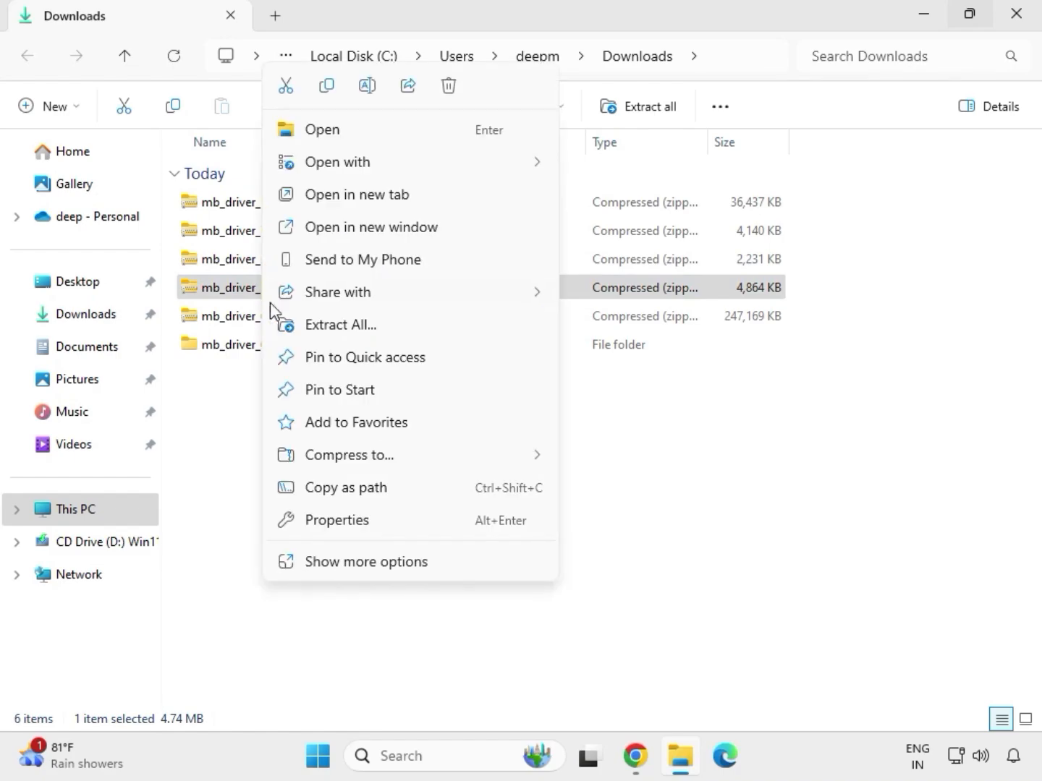
{"action": "left_click", "coordinate": [347, 562]}
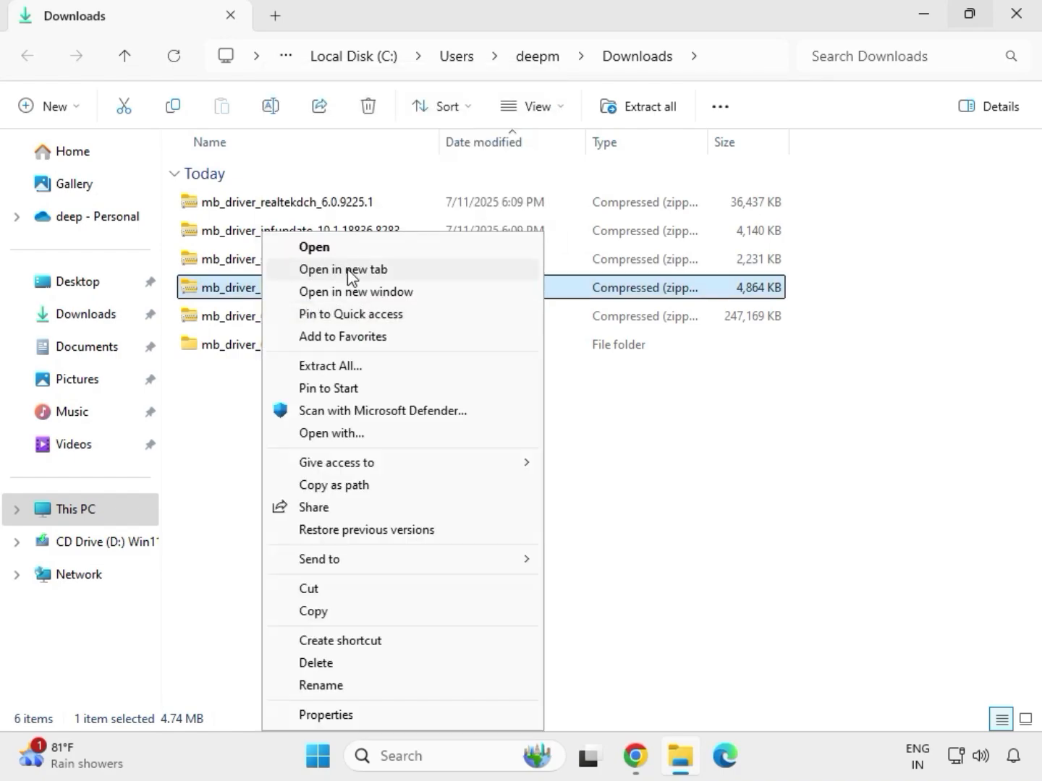
{"action": "left_click", "coordinate": [329, 368]}
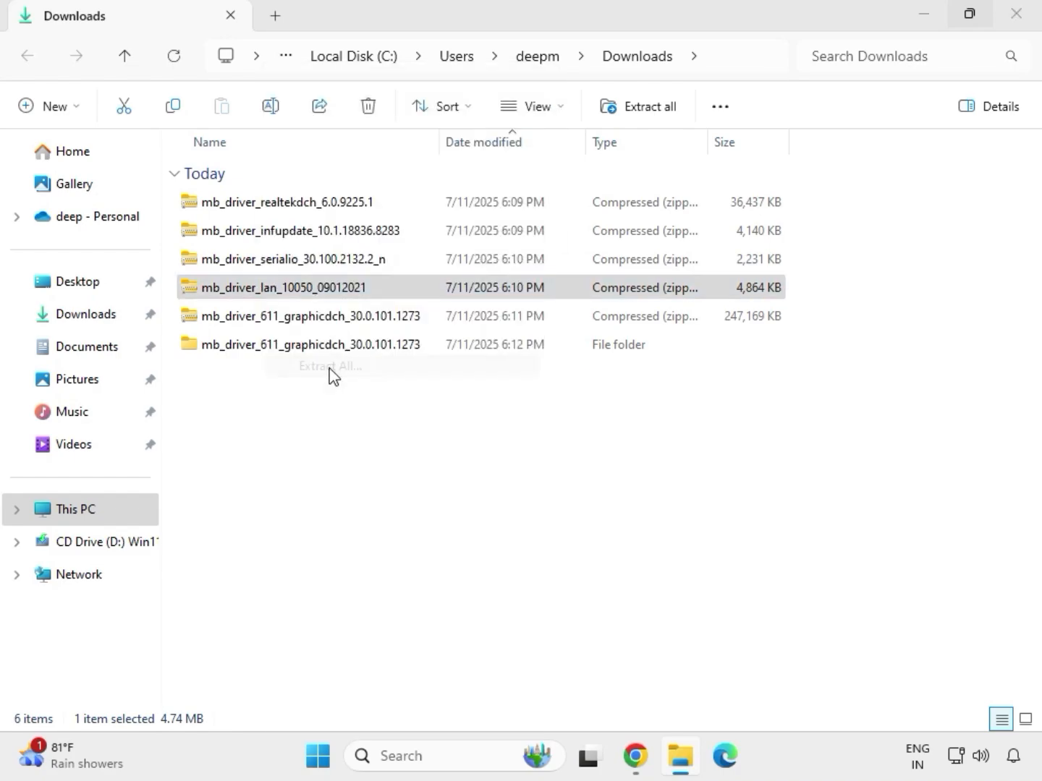
{"action": "left_click", "coordinate": [698, 576]}
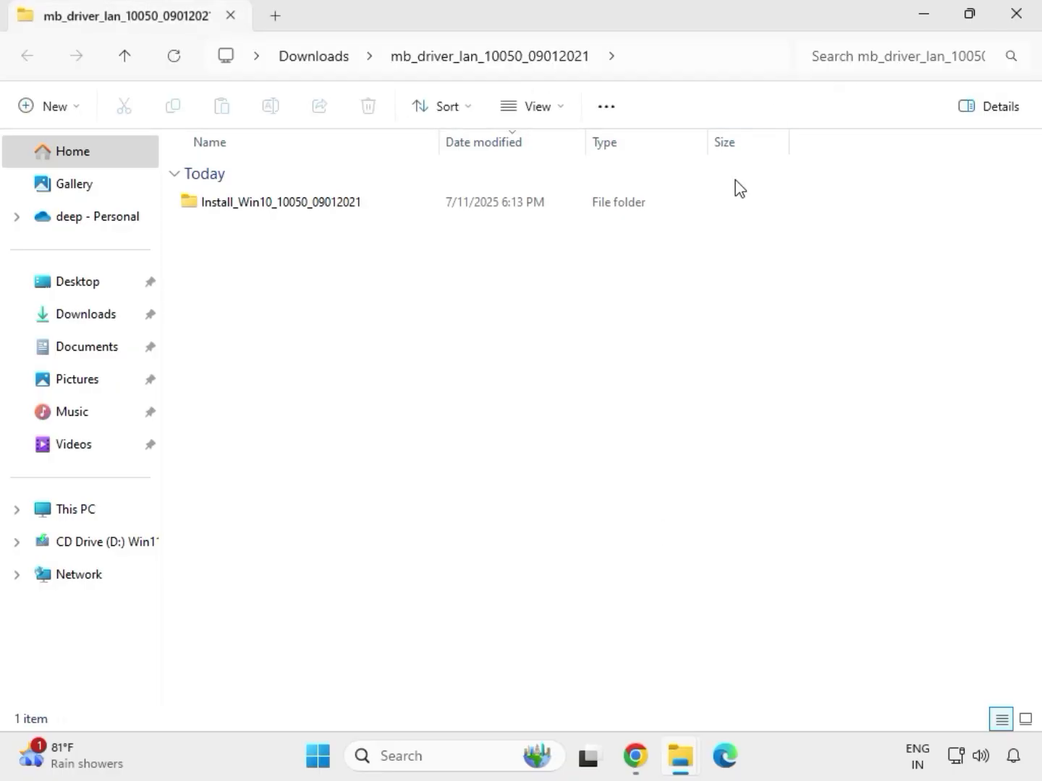
{"action": "left_click", "coordinate": [1022, 23]}
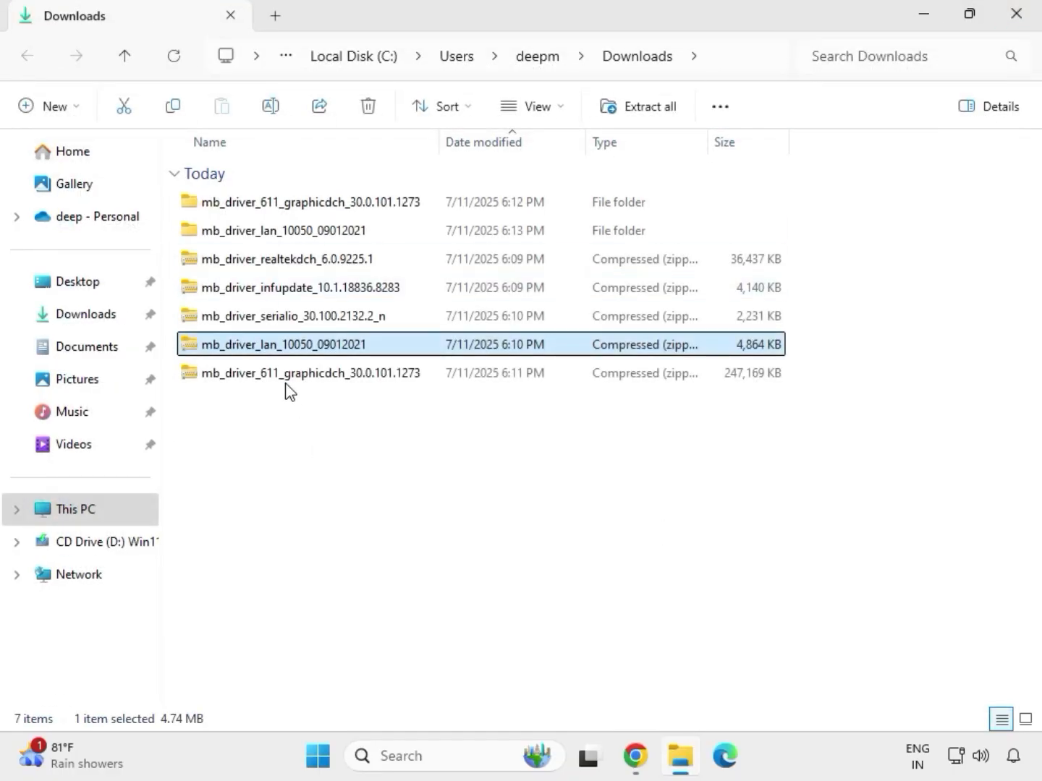
Step: Extract the archive mb_driver_serialio_30.100.2132.2_n to its suggested folder in Downloads
{"action": "left_click", "coordinate": [258, 320]}
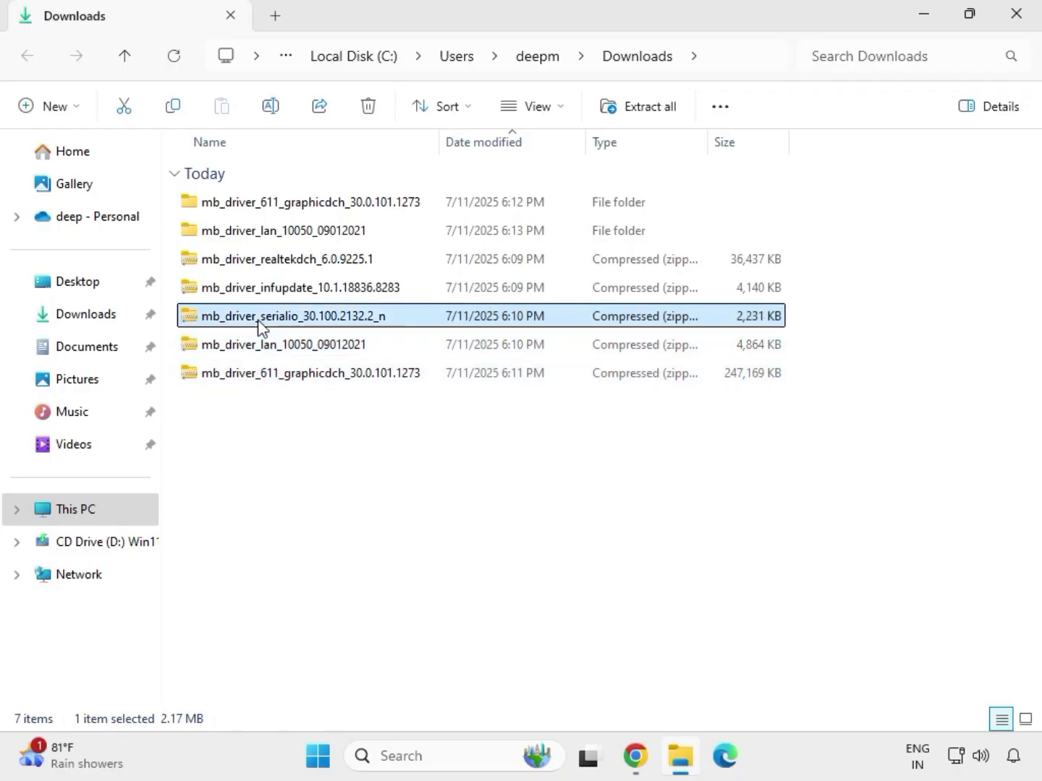
{"action": "right_click", "coordinate": [261, 326]}
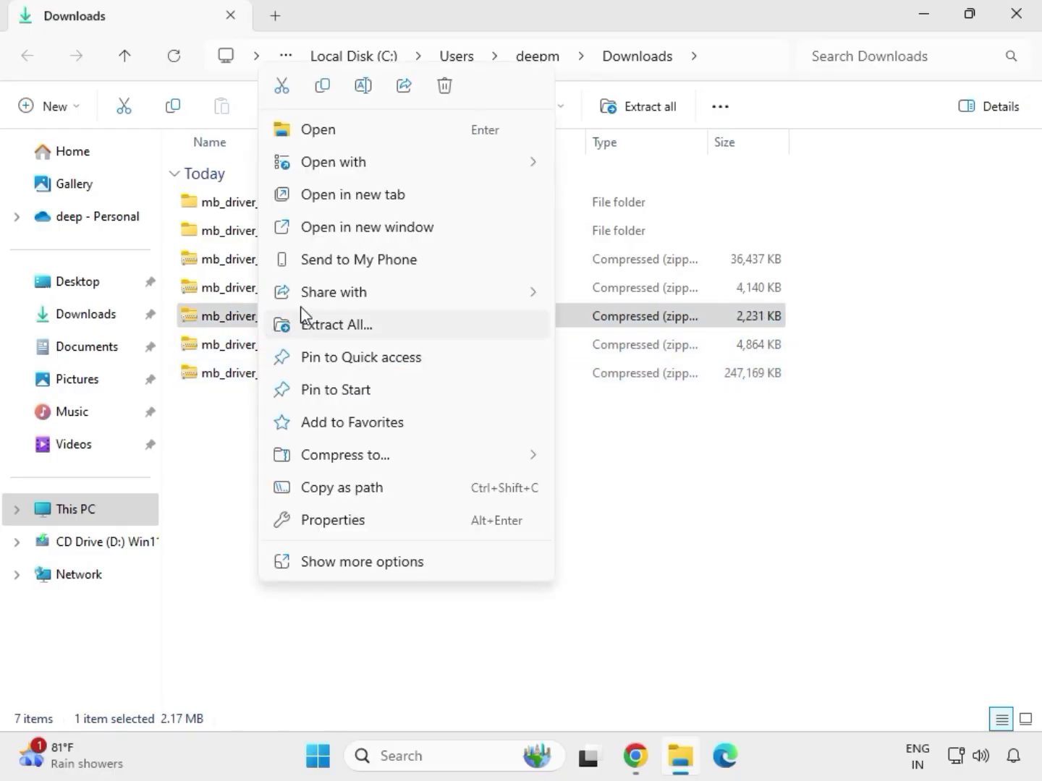
{"action": "left_click", "coordinate": [318, 326]}
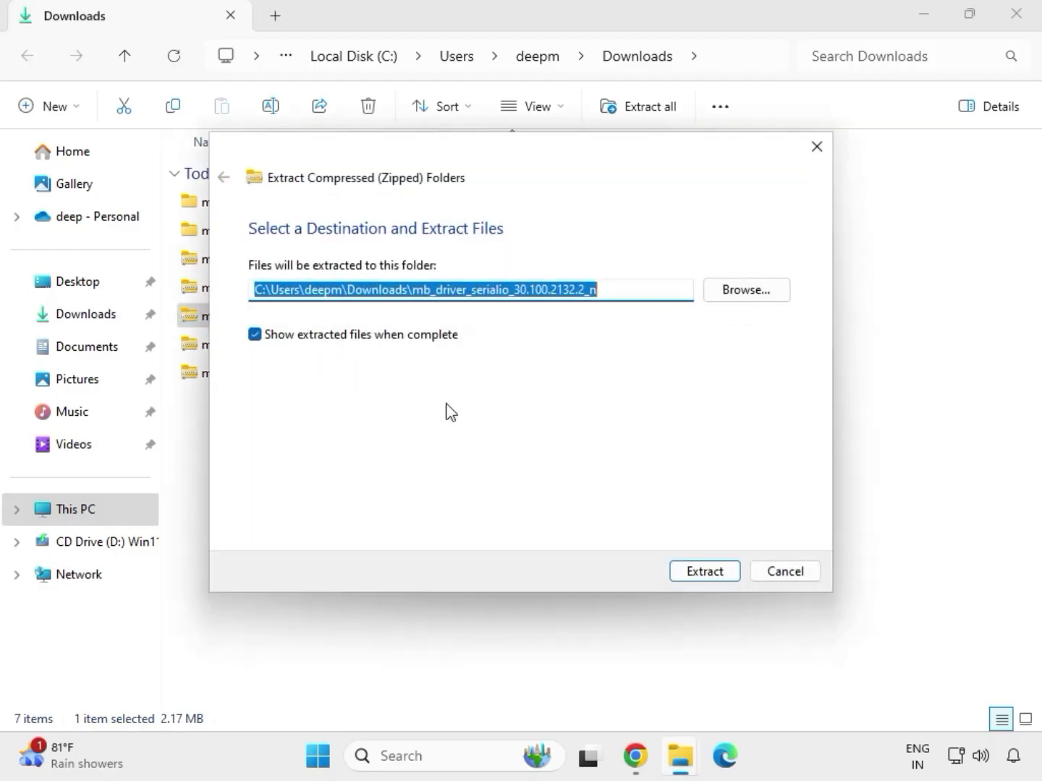
{"action": "left_click", "coordinate": [697, 571]}
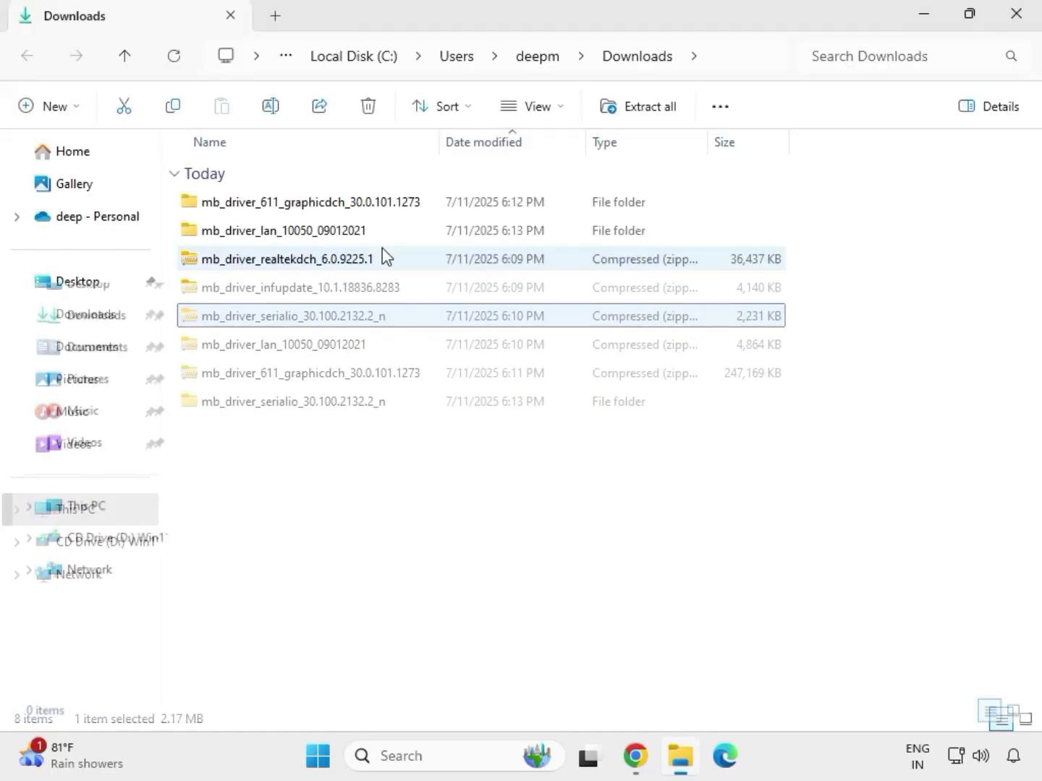
Step: Extract the archive mb_driver_infupdate_10.1.18836.8283 to its suggested folder in Downloads and close the window of extracted files
{"action": "left_click", "coordinate": [270, 288]}
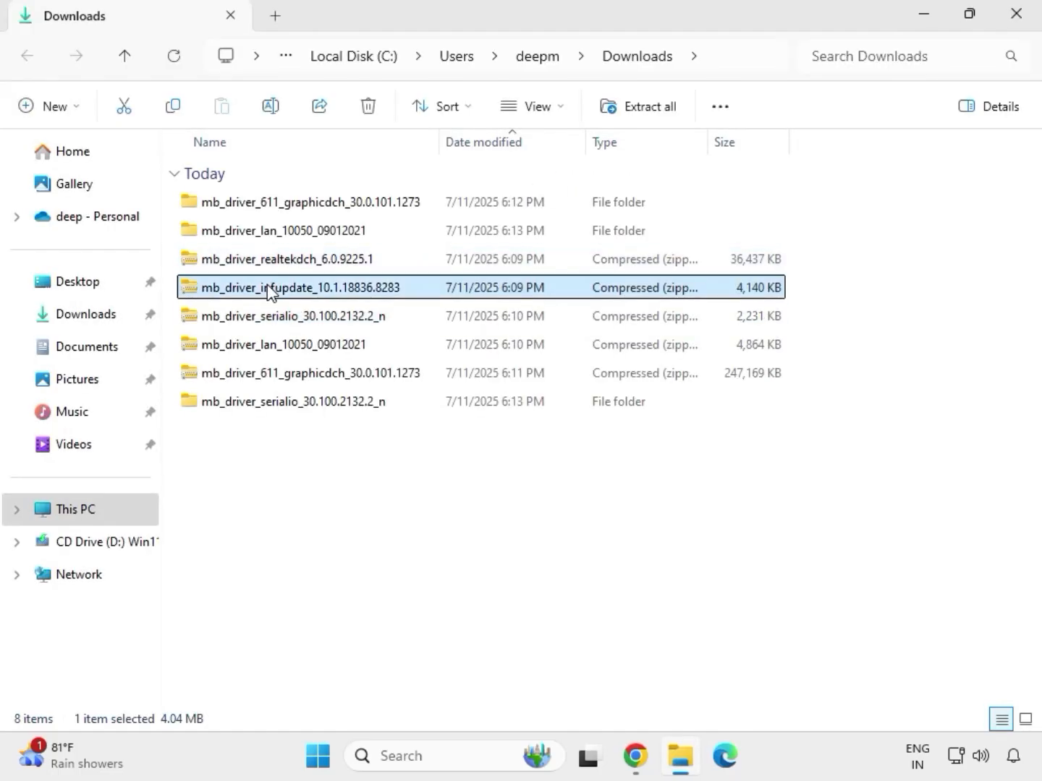
{"action": "right_click", "coordinate": [270, 290]}
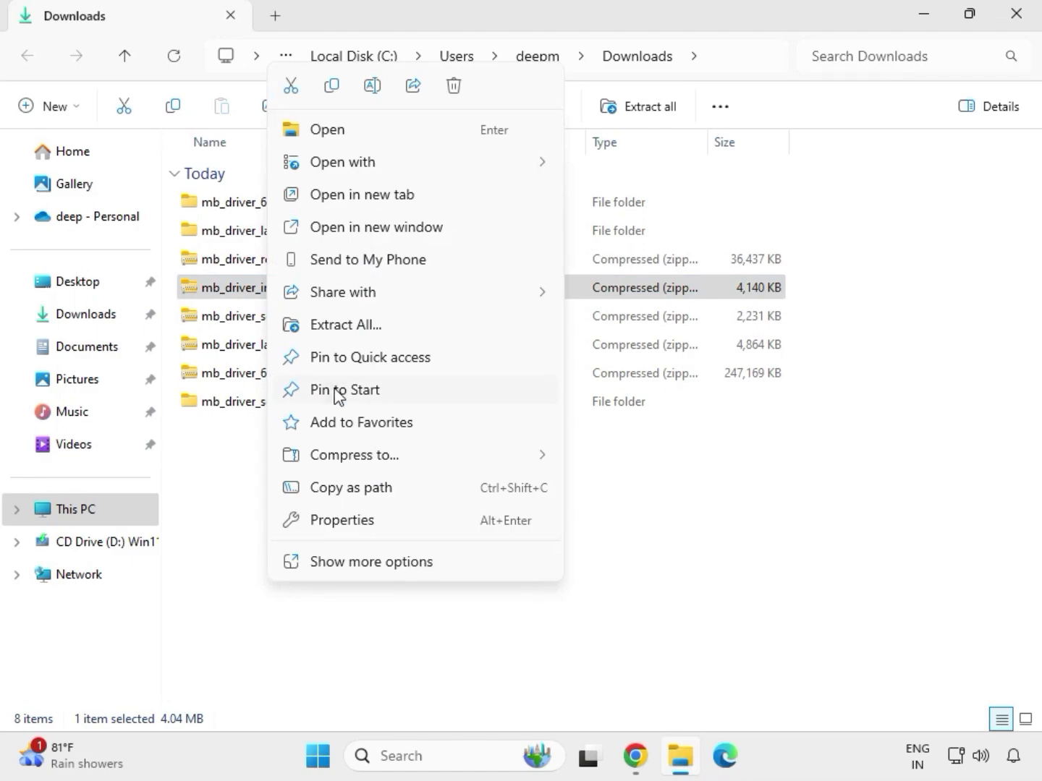
{"action": "left_click", "coordinate": [365, 326]}
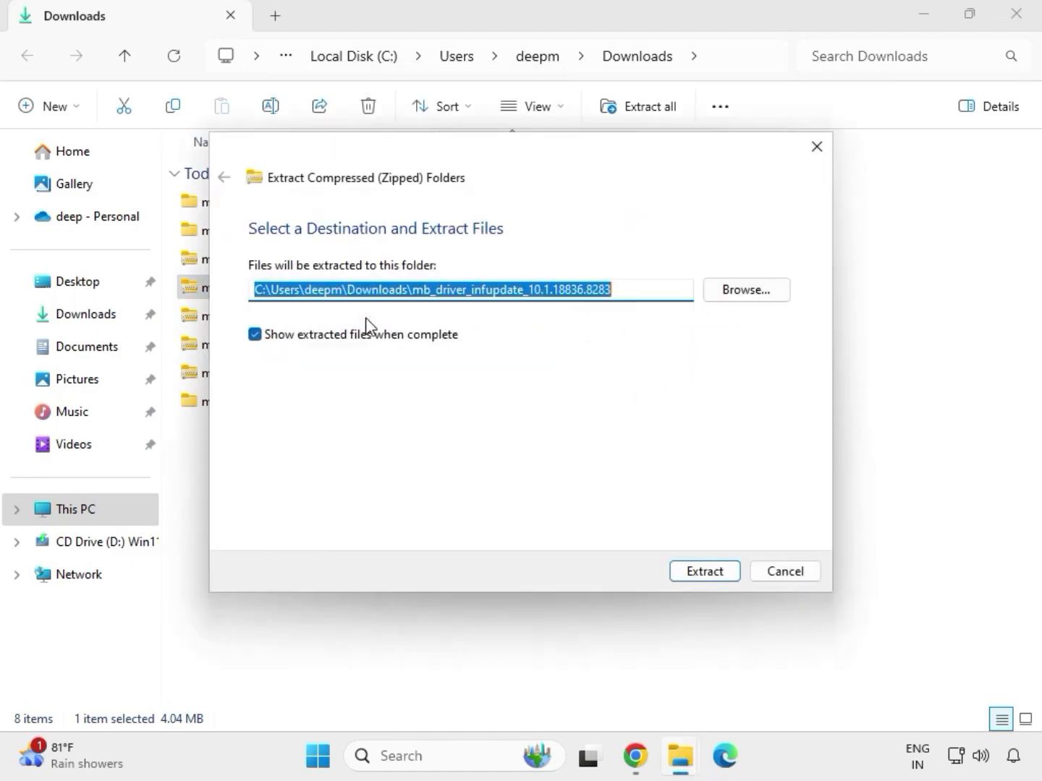
{"action": "left_click", "coordinate": [692, 574]}
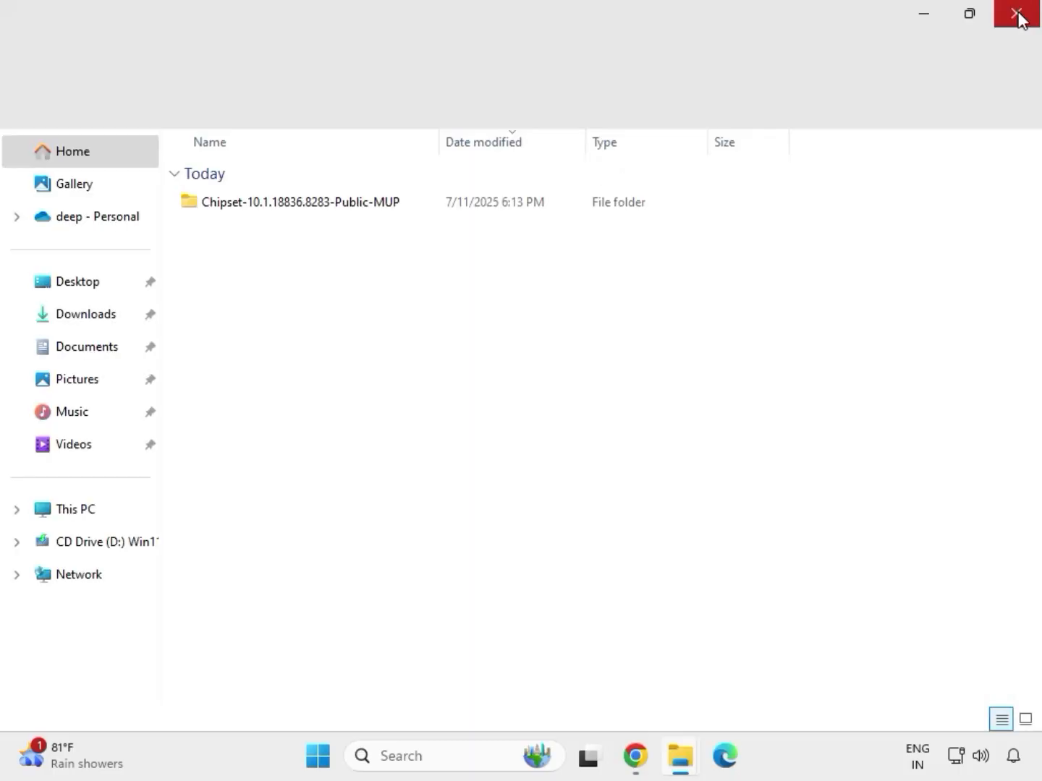
{"action": "left_click", "coordinate": [1017, 17]}
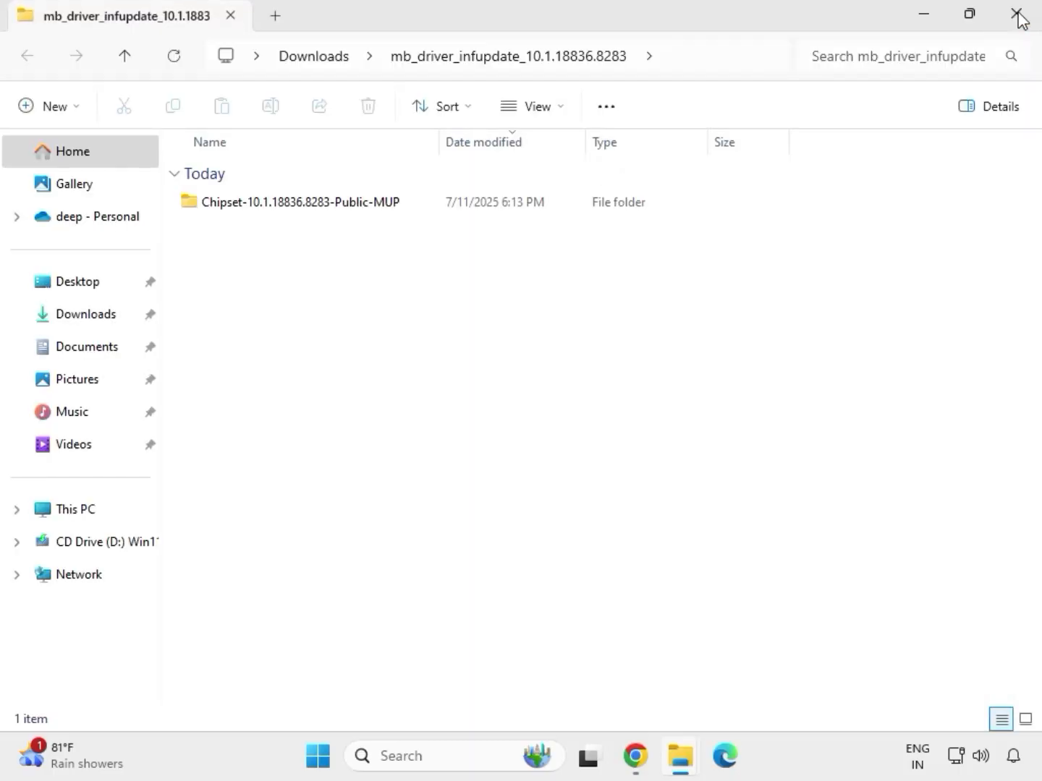
Step: Extract the archive mb_driver_realtekdch_6.0.9225.1 to its suggested folder in Downloads and close the window of extracted files
{"action": "left_click", "coordinate": [280, 263]}
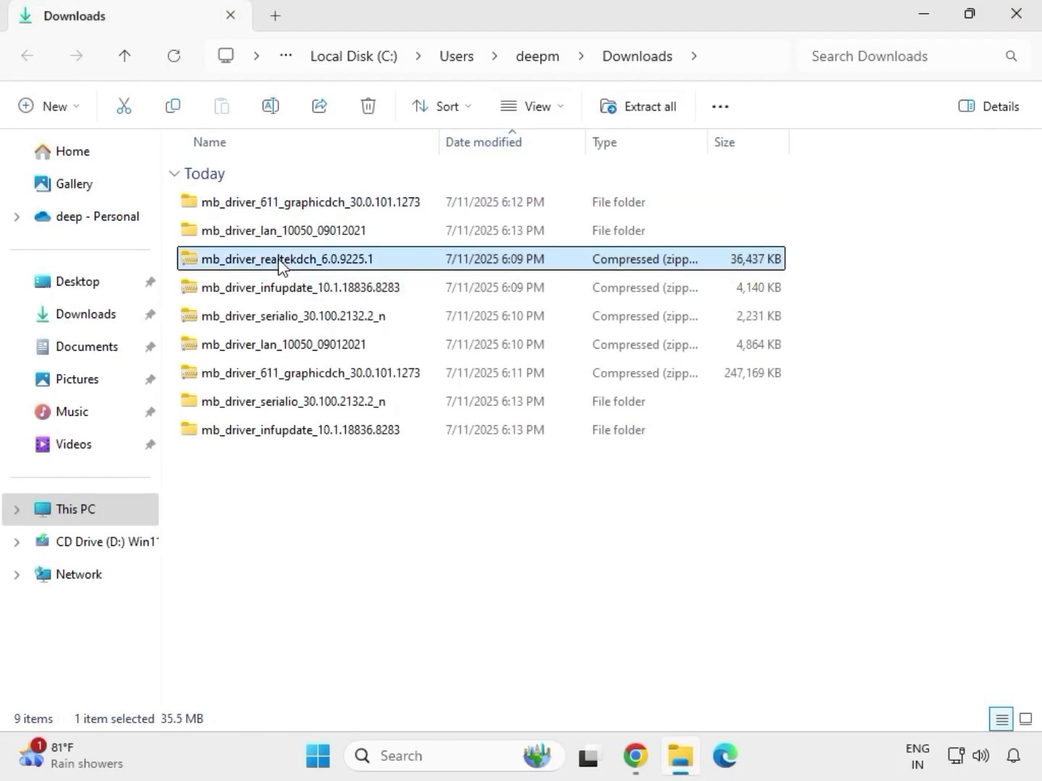
{"action": "right_click", "coordinate": [279, 264]}
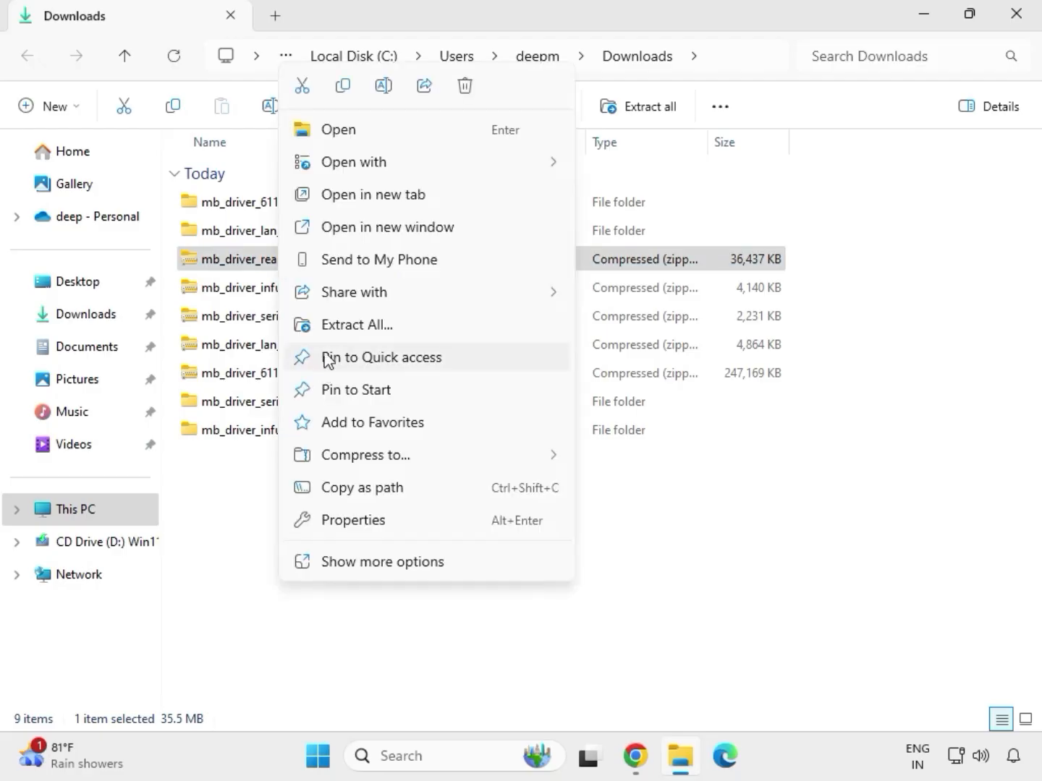
{"action": "left_click", "coordinate": [343, 329]}
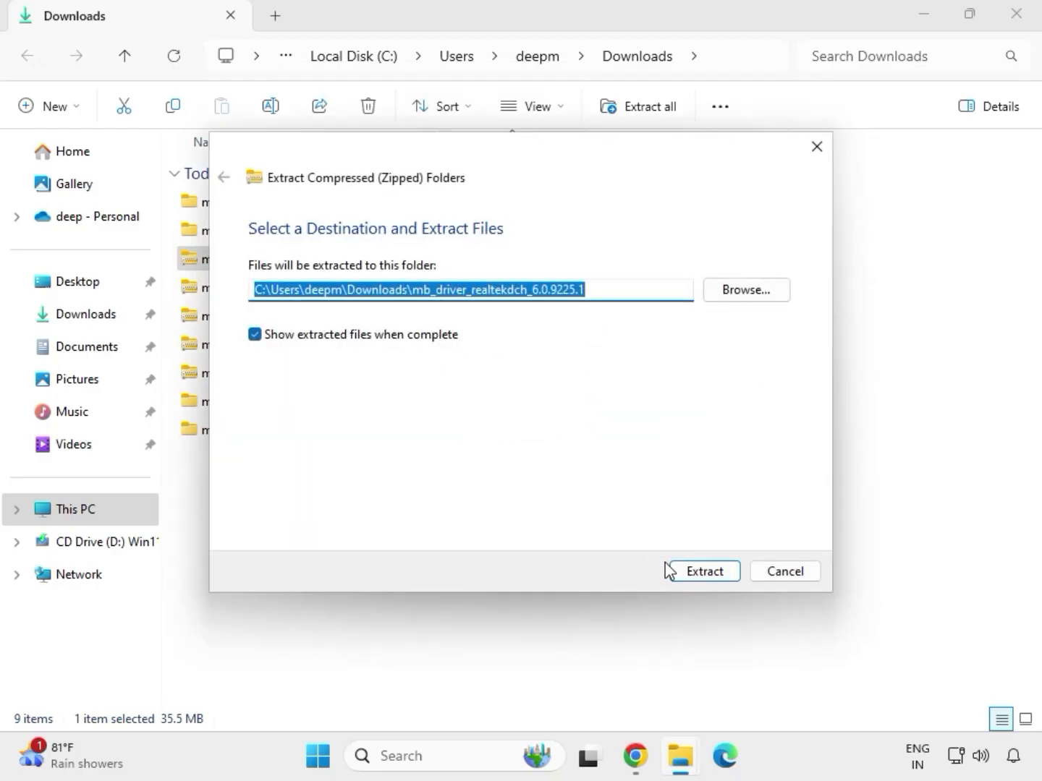
{"action": "left_click", "coordinate": [679, 571]}
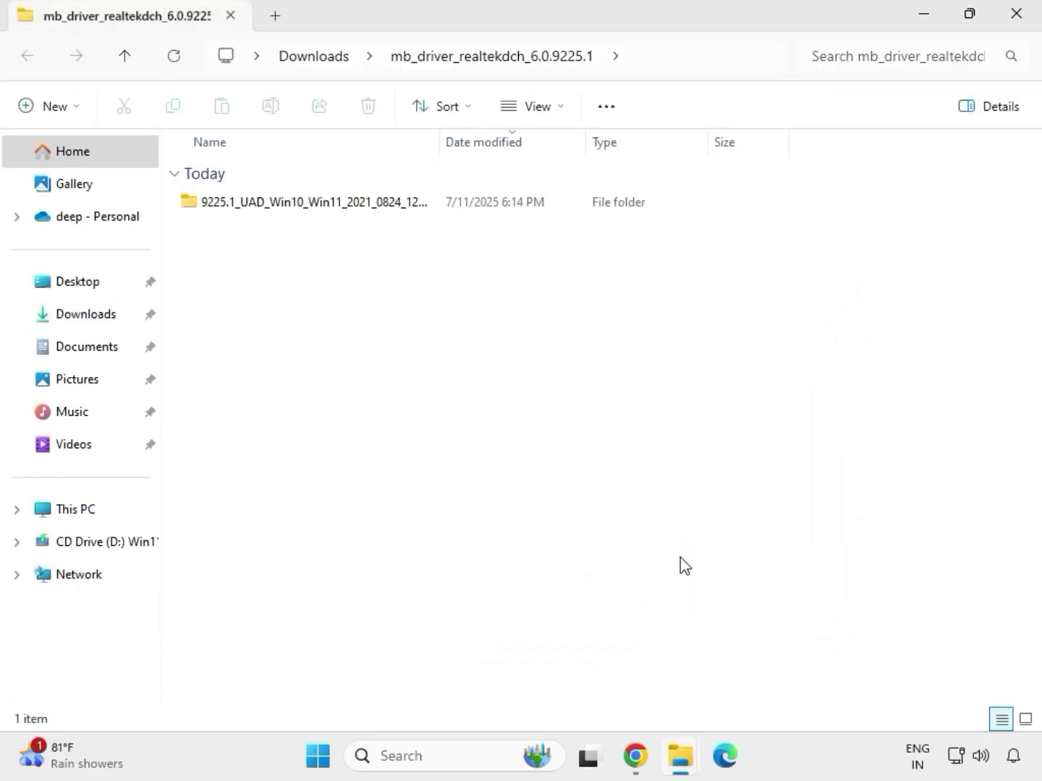
{"action": "left_click", "coordinate": [1022, 27]}
Step: Refresh the Downloads folder listing and select the extracted driver folders
{"action": "left_click", "coordinate": [491, 576]}
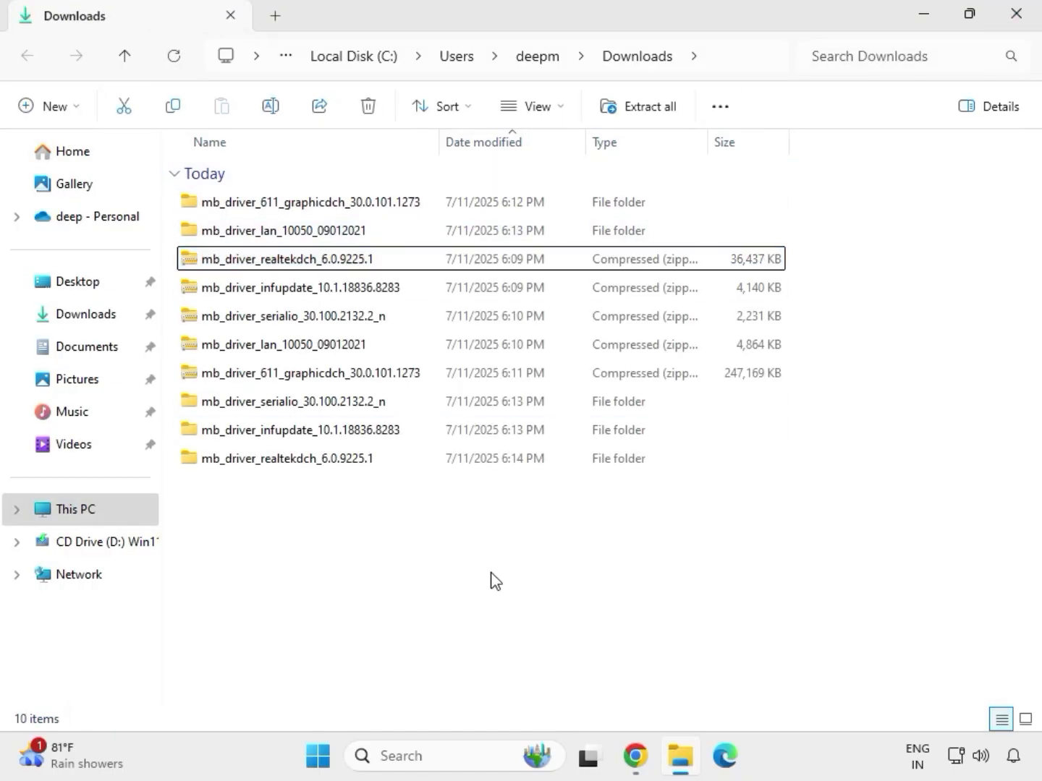
{"action": "right_click", "coordinate": [437, 531]}
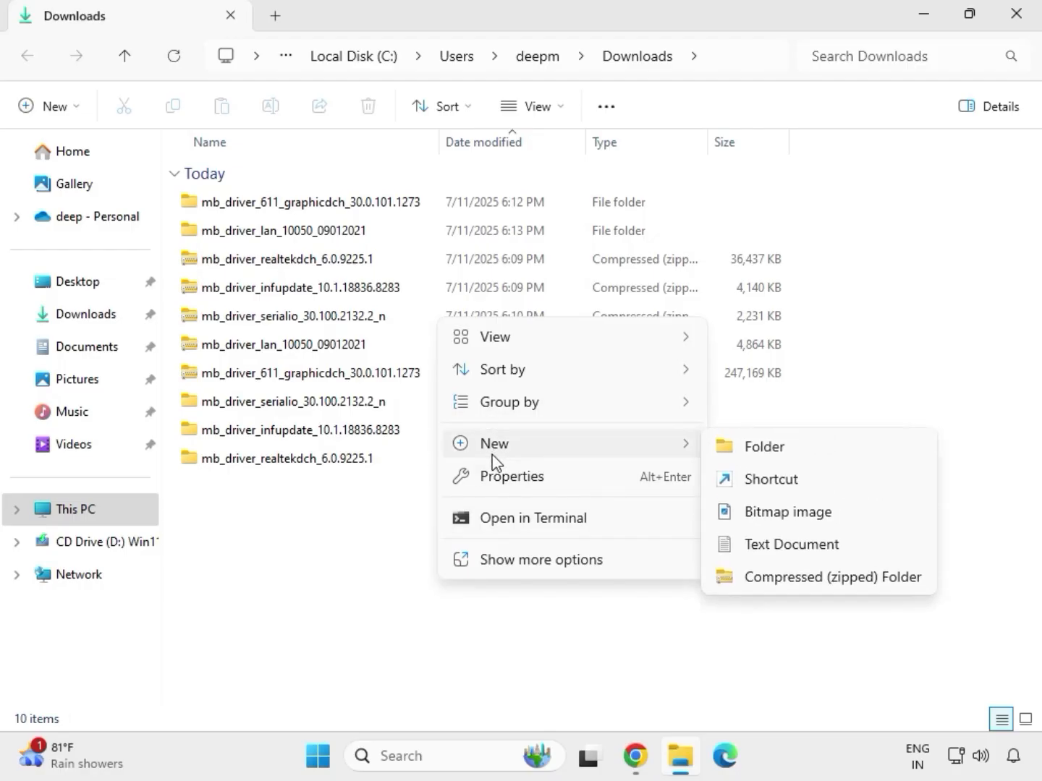
{"action": "key", "text": "Escape"}
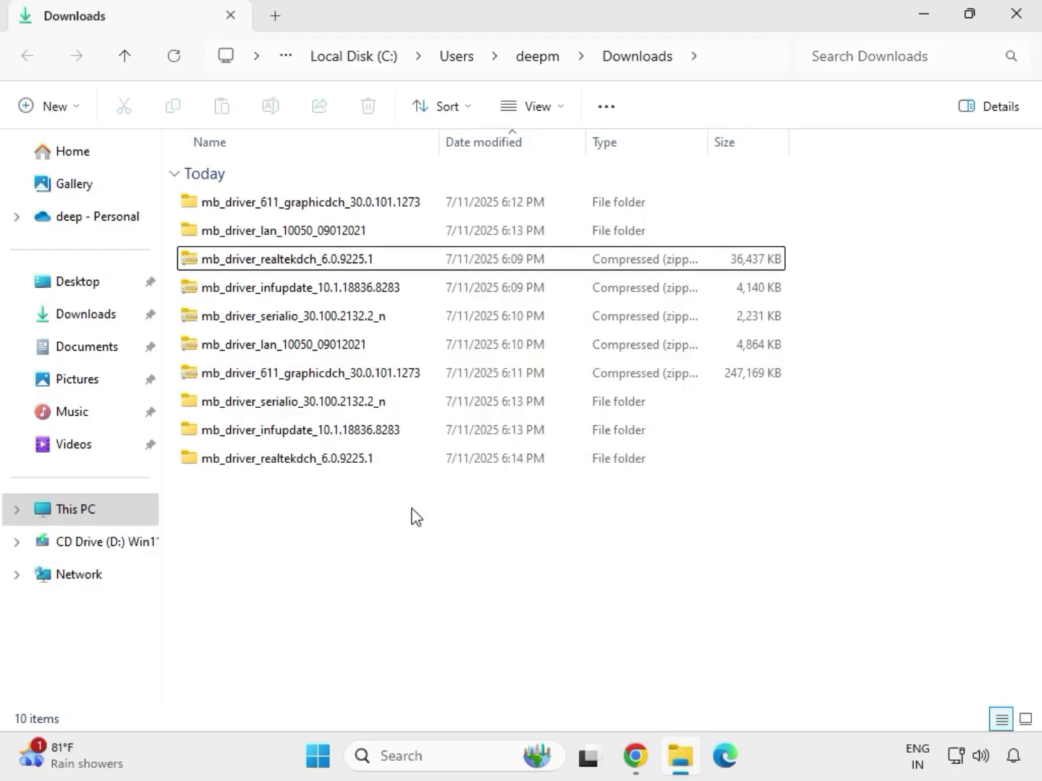
{"action": "right_click", "coordinate": [415, 516]}
{"action": "left_click", "coordinate": [474, 531]}
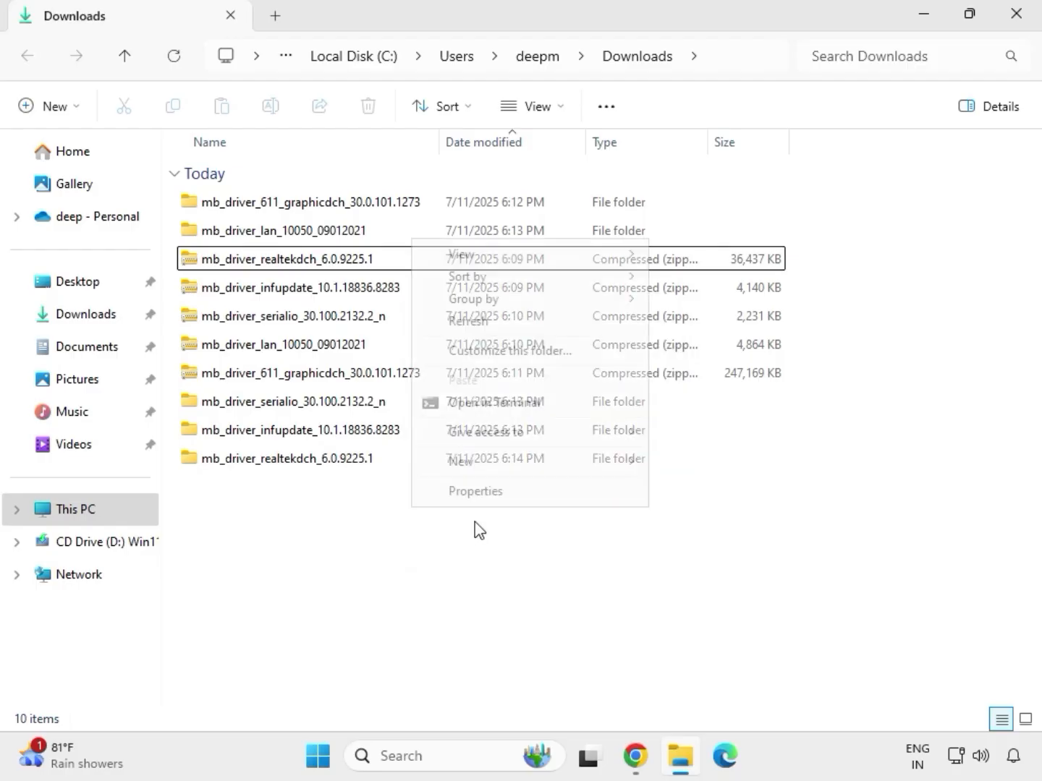
{"action": "left_click", "coordinate": [479, 322]}
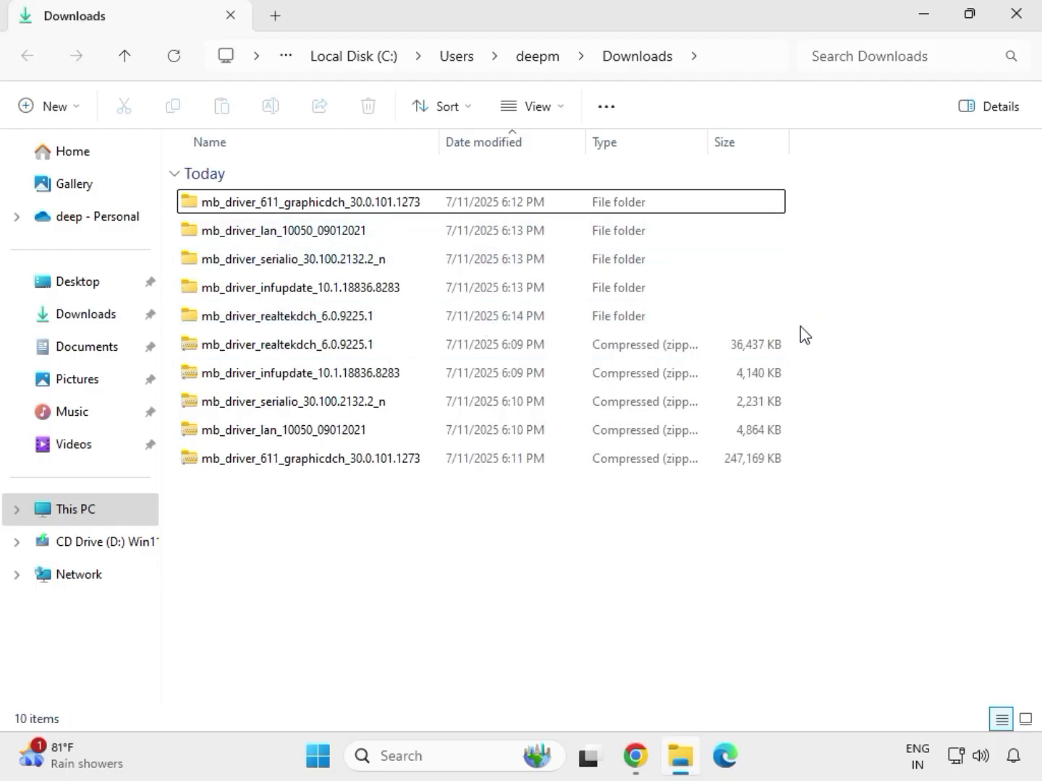
{"action": "left_click_drag", "start_coordinate": [800, 326], "coordinate": [518, 210]}
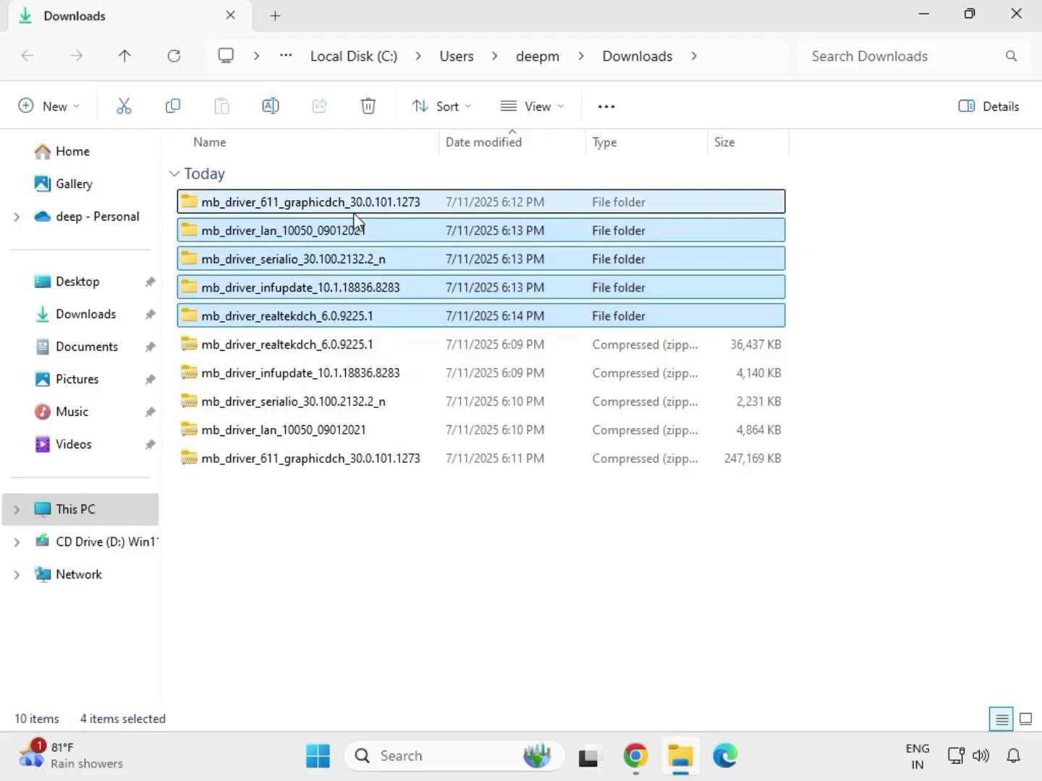
Step: Open the extracted folder mb_driver_611_graphicdch_30.0.101.1273, run its driver application and allow it to make changes to the device
{"action": "left_click", "coordinate": [305, 207]}
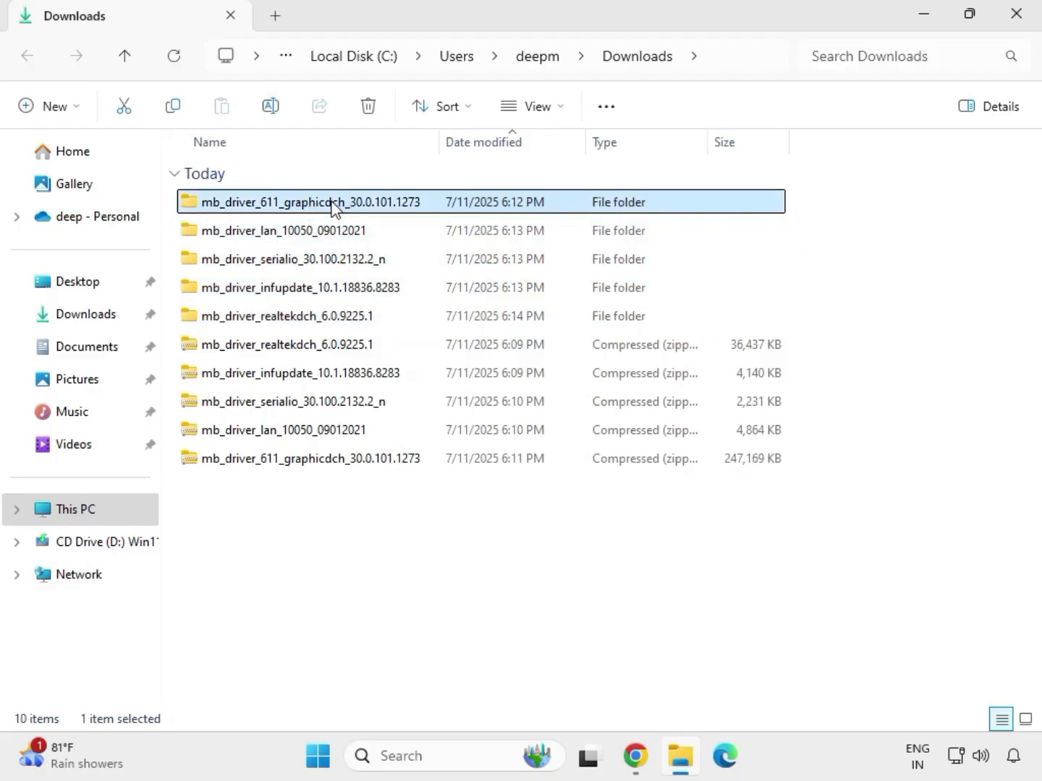
{"action": "double_click", "coordinate": [332, 207]}
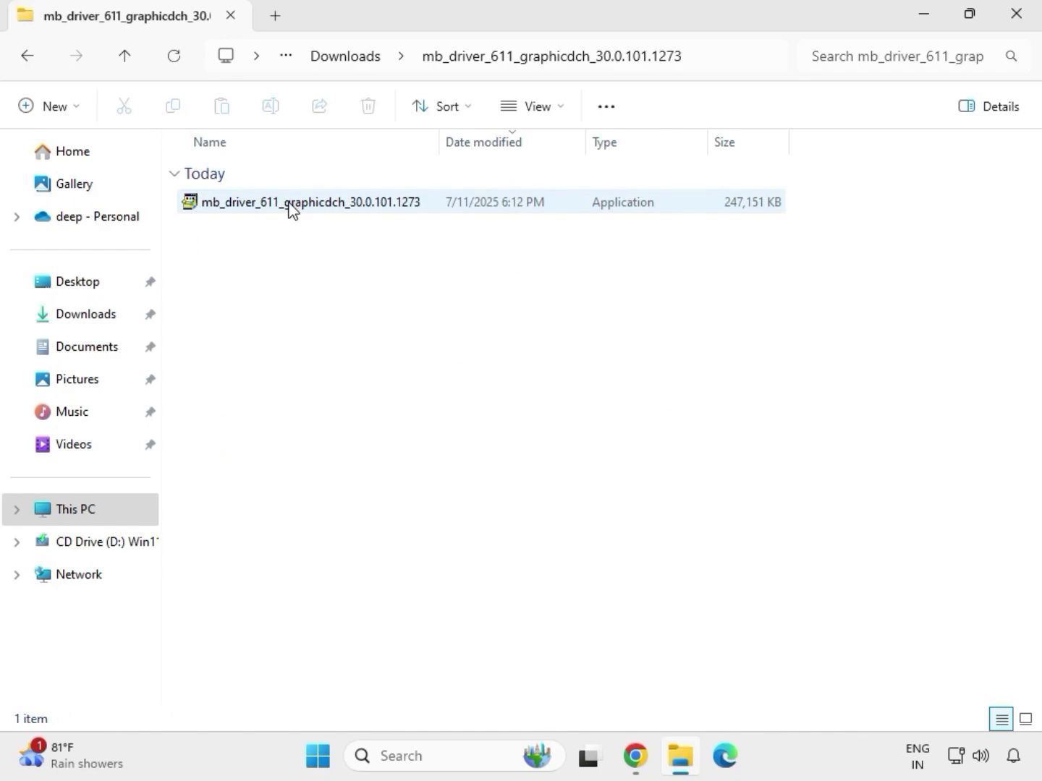
{"action": "left_click", "coordinate": [289, 210]}
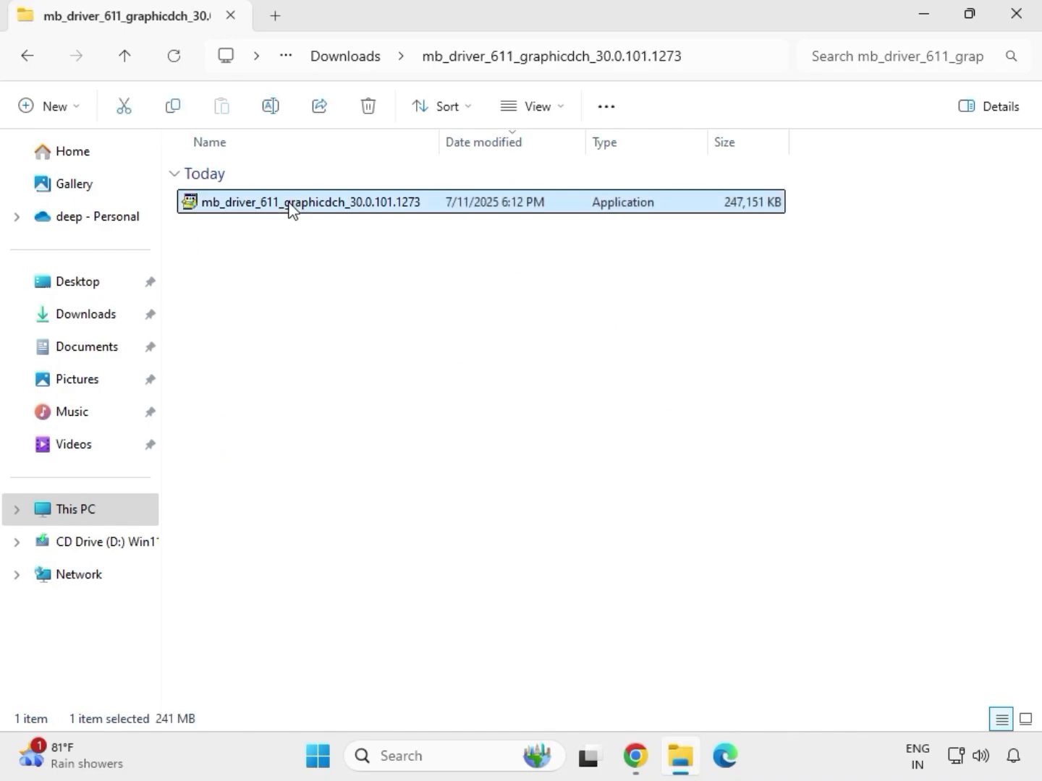
{"action": "right_click", "coordinate": [315, 245]}
{"action": "left_click", "coordinate": [380, 369]}
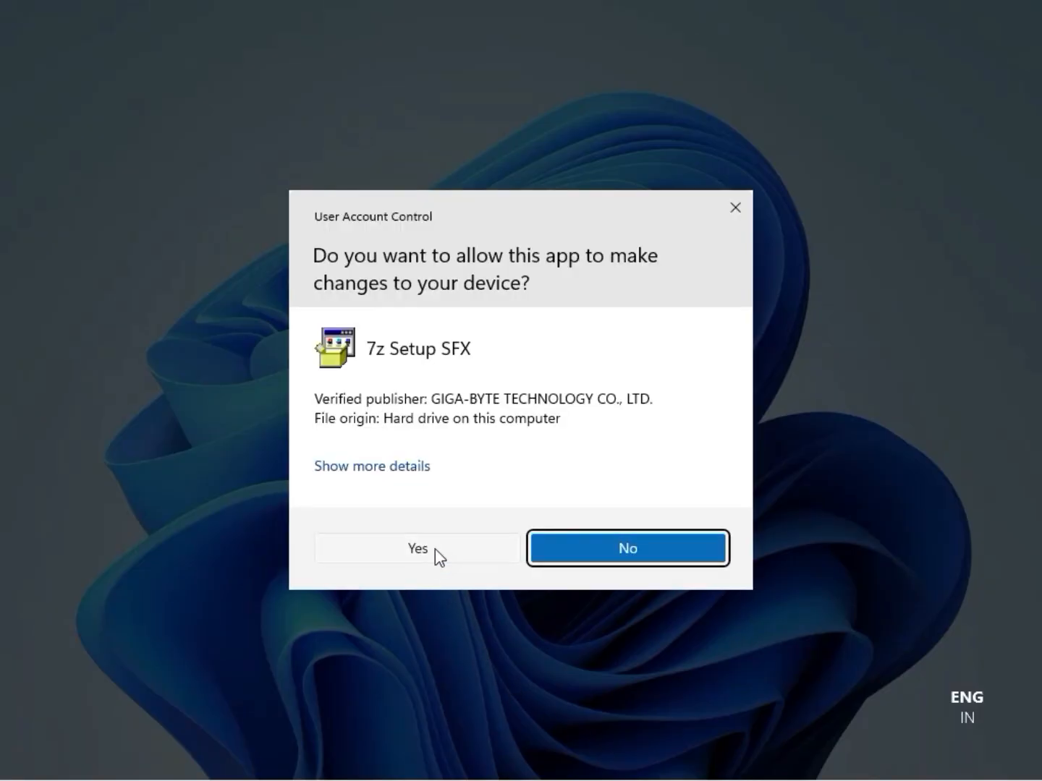
{"action": "left_click", "coordinate": [435, 549]}
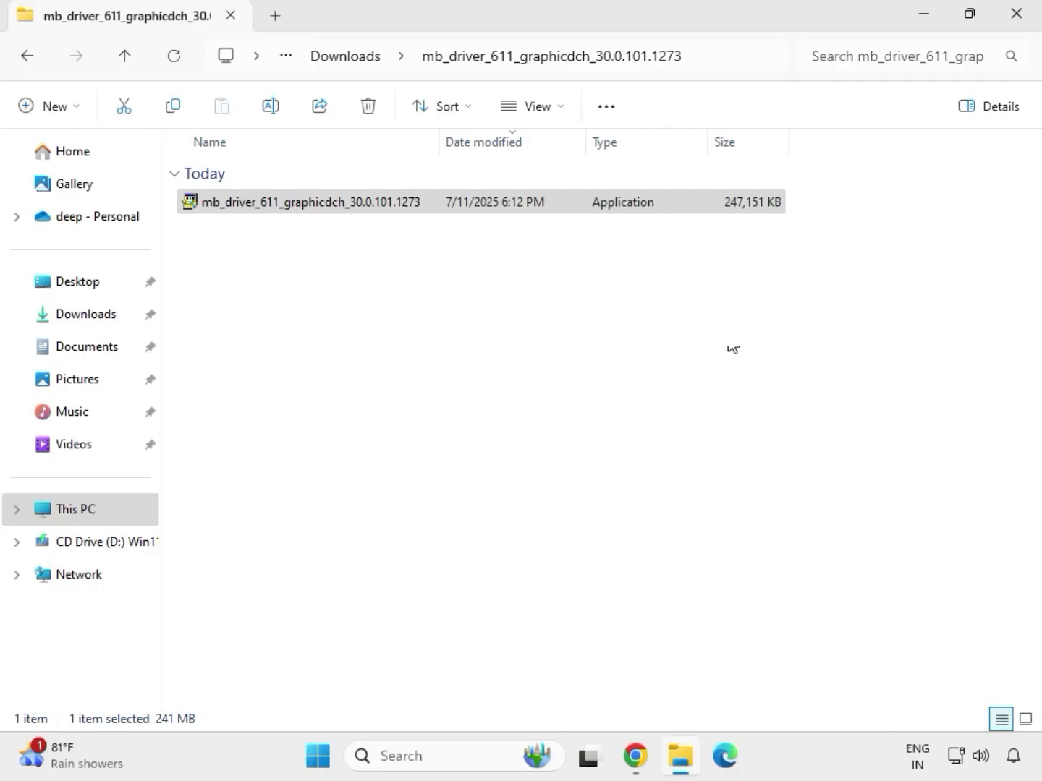
Step: Close the graphics driver folder window, reopen Downloads in File Explorer and select the extracted folder mb_driver_611_graphicdch_30.0.101.1273
{"action": "left_click", "coordinate": [1026, 25]}
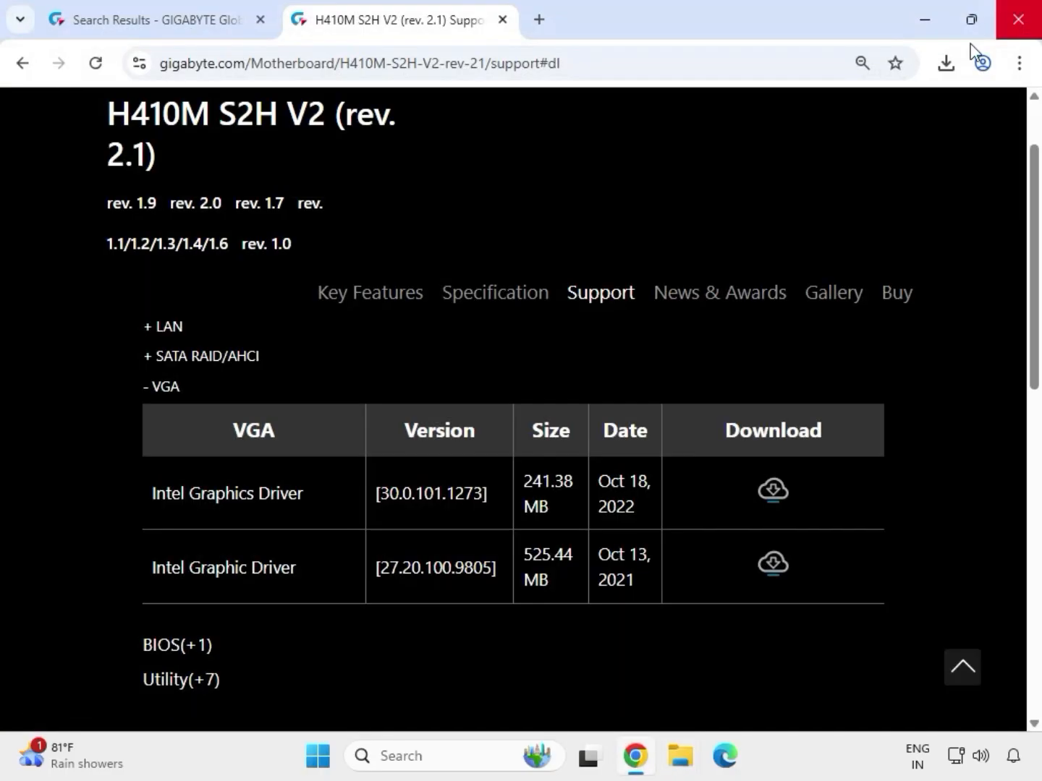
{"action": "left_click", "coordinate": [681, 760]}
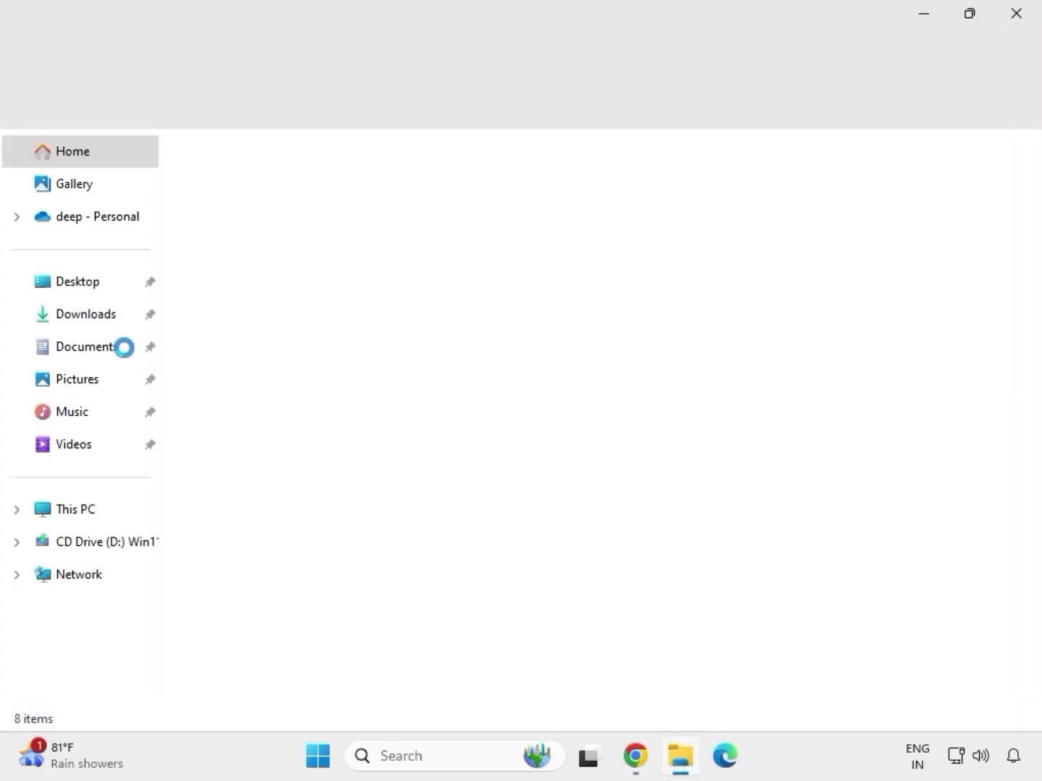
{"action": "left_click", "coordinate": [94, 319]}
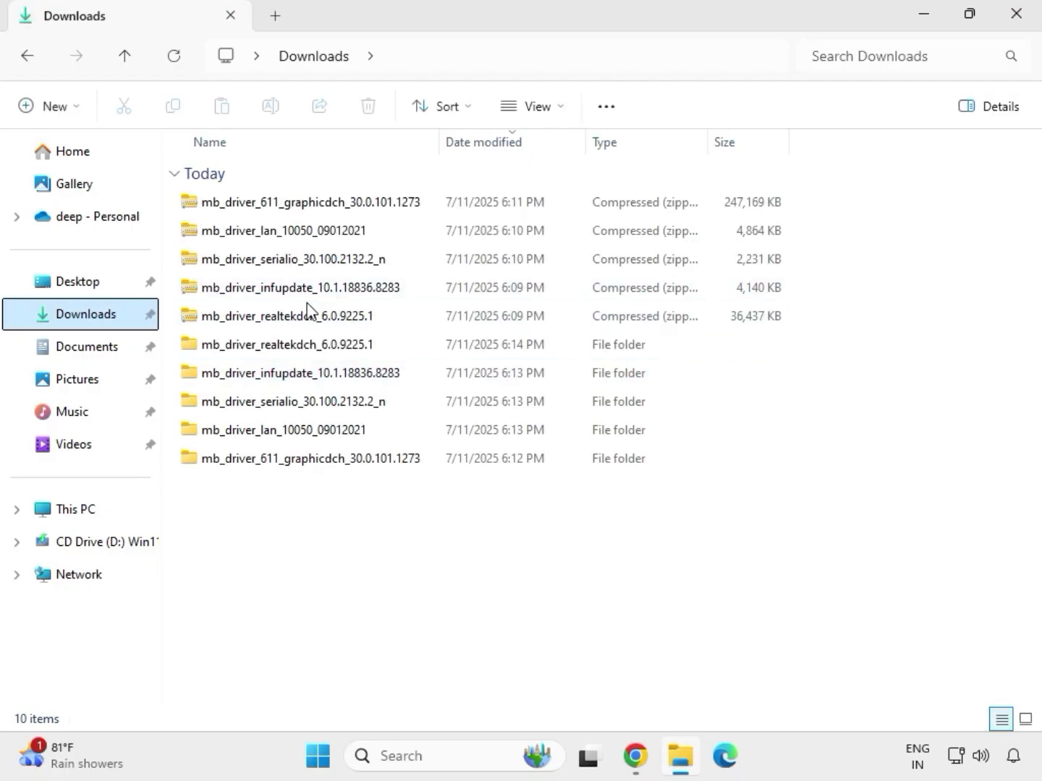
{"action": "left_click", "coordinate": [293, 348]}
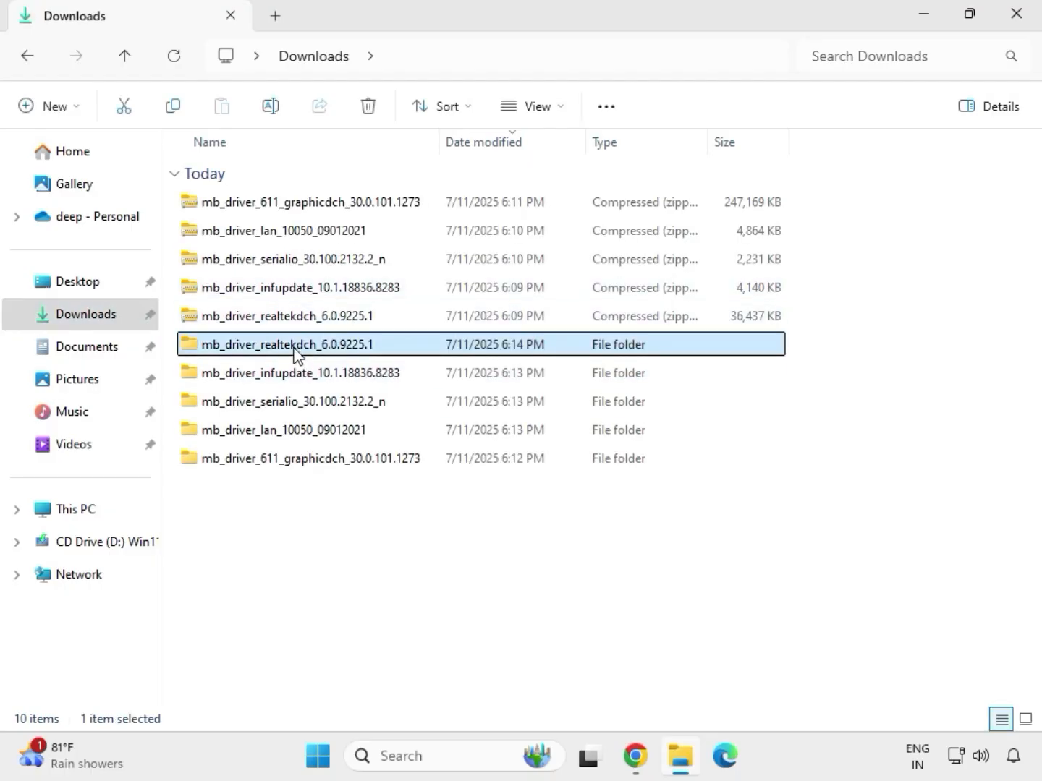
{"action": "left_click", "coordinate": [336, 462]}
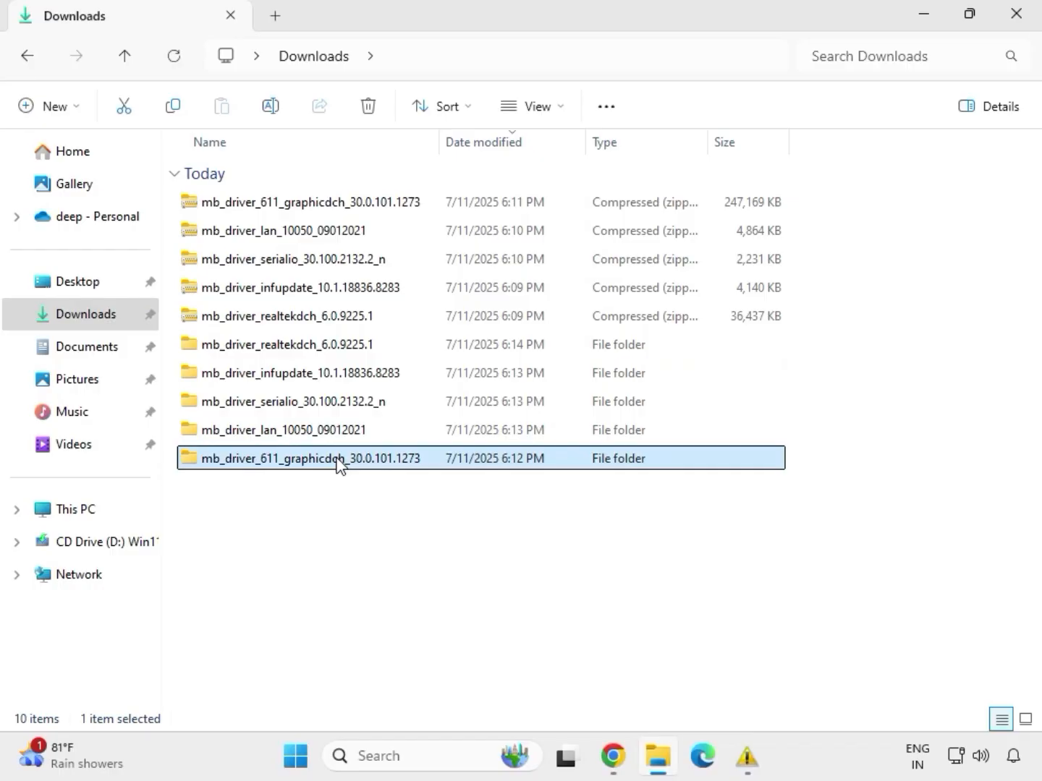
Step: Open the extracted folder mb_driver_lan_10050_09012021, run the Install_Win10_10050_09012021 application from its subfolder and allow it to make changes
{"action": "left_click", "coordinate": [326, 434]}
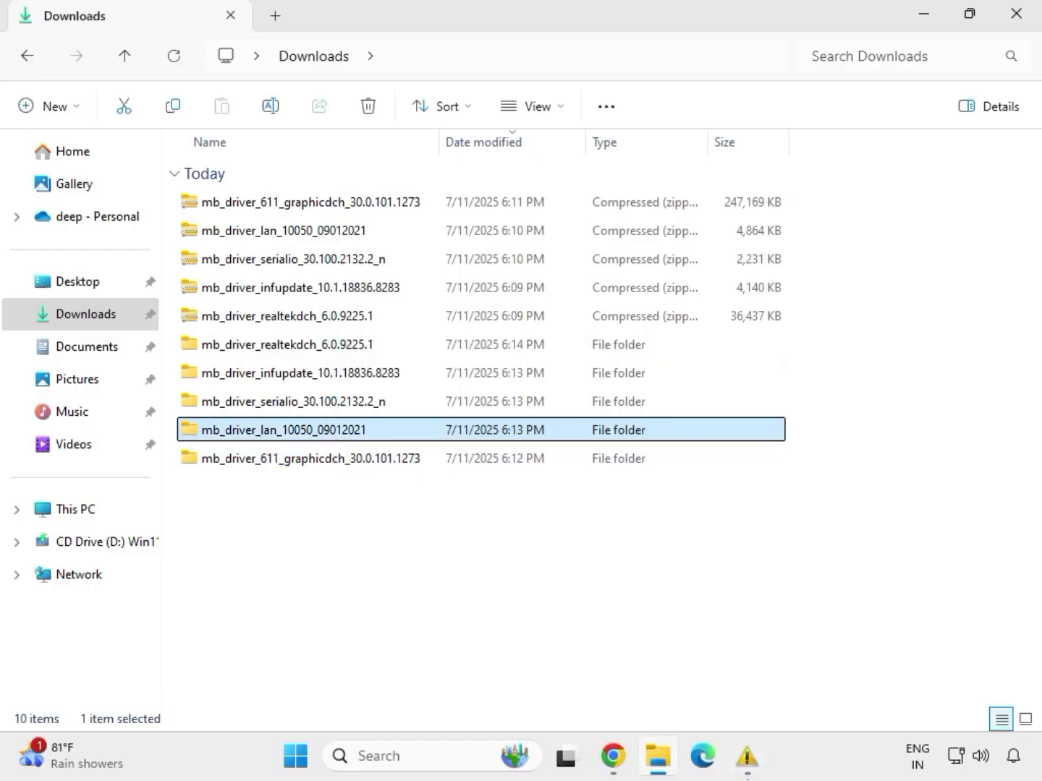
{"action": "mouse_move", "coordinate": [746, 759]}
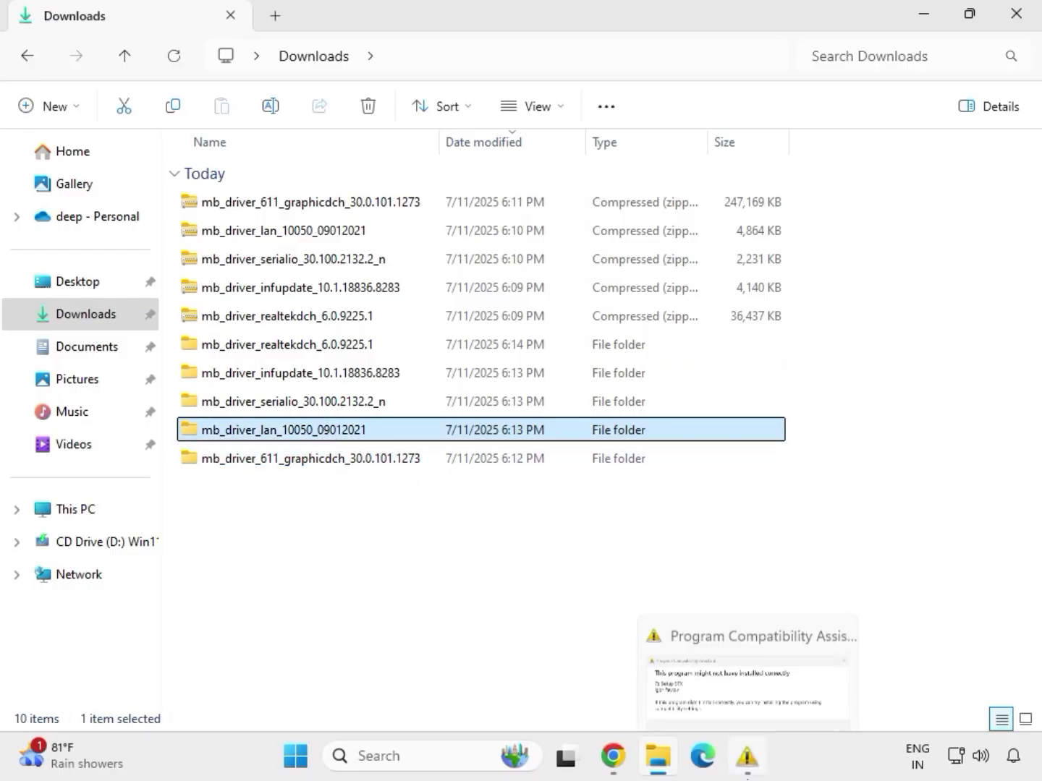
{"action": "double_click", "coordinate": [323, 433]}
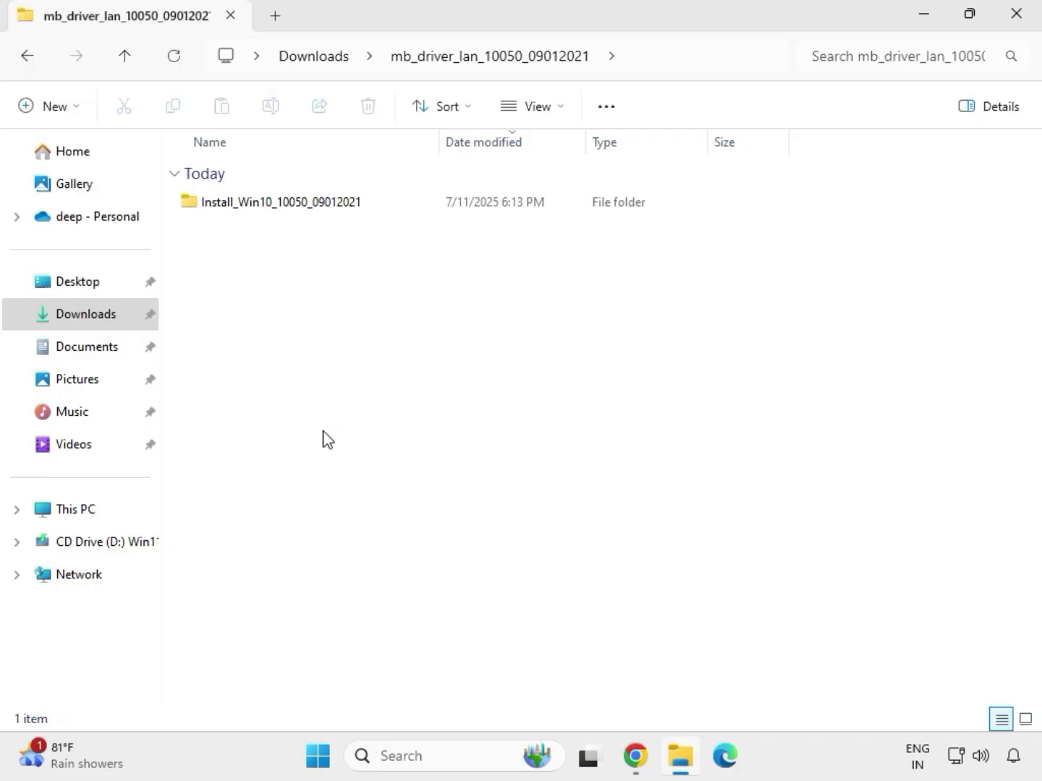
{"action": "double_click", "coordinate": [262, 211]}
{"action": "double_click", "coordinate": [260, 211]}
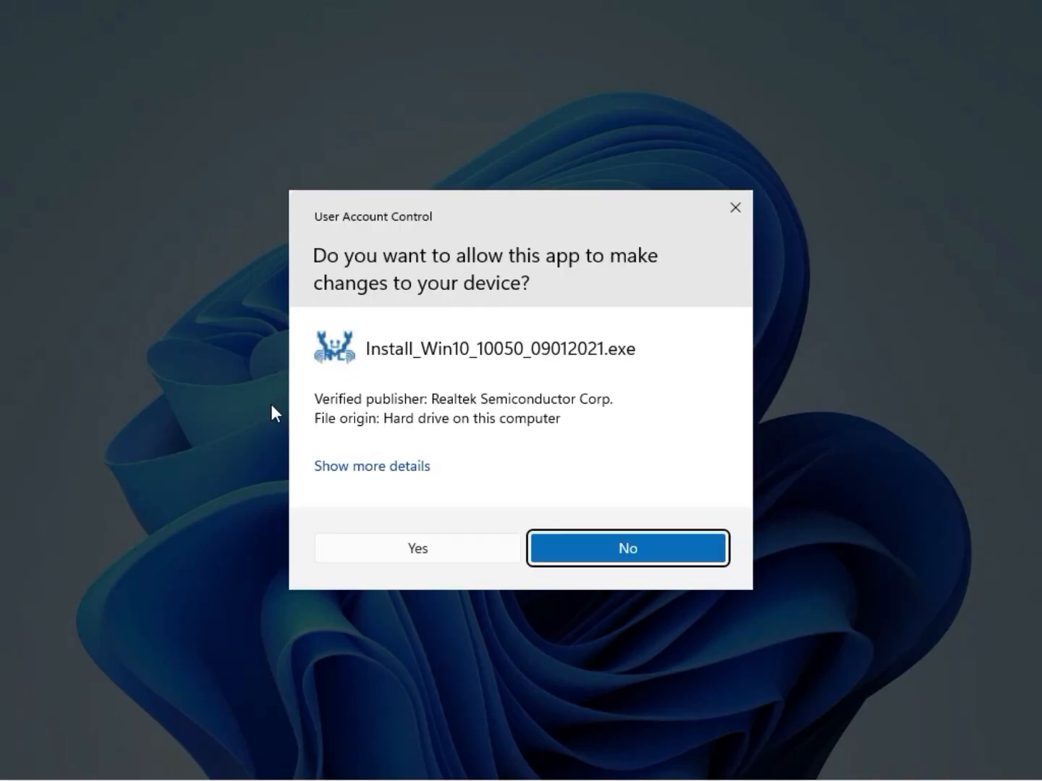
{"action": "left_click", "coordinate": [406, 551]}
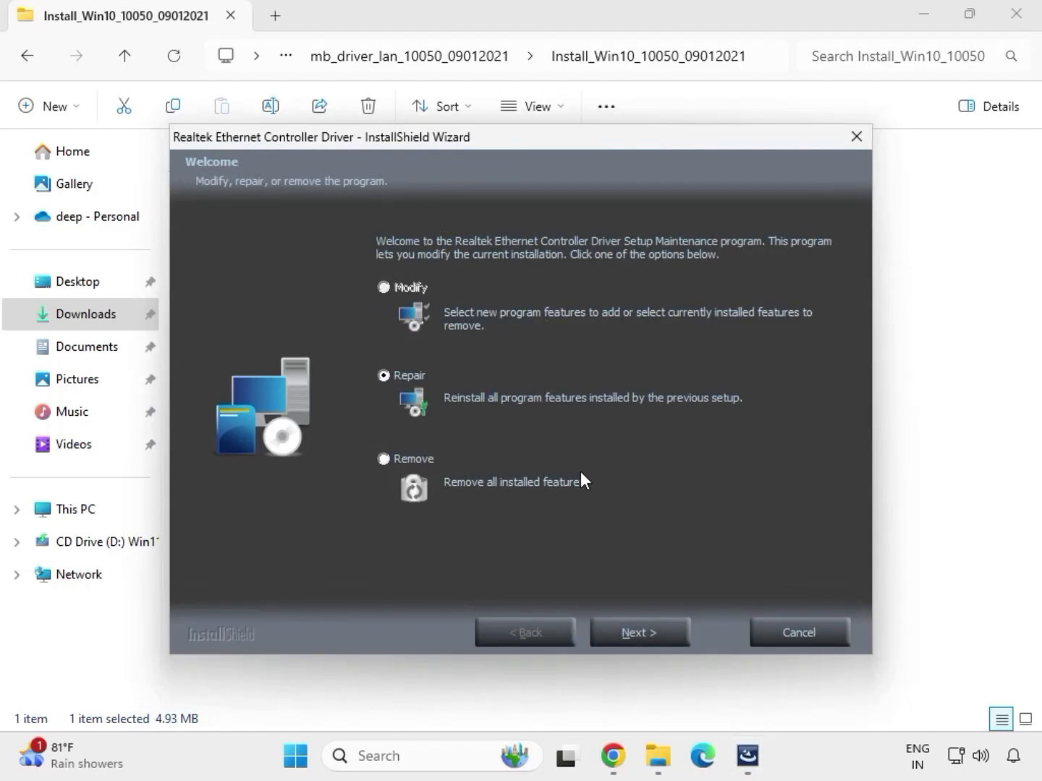
Step: Run the Repair option for the Realtek Ethernet Controller Driver, finish the wizard and return to the Downloads folder
{"action": "left_click", "coordinate": [664, 634]}
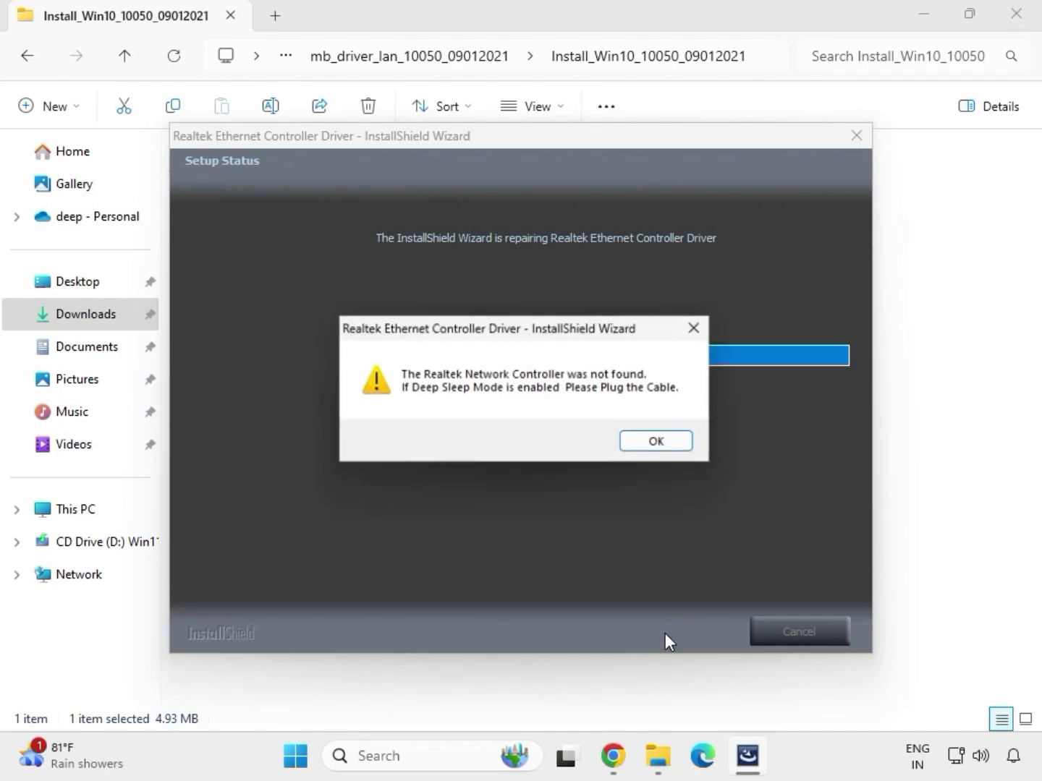
{"action": "left_click", "coordinate": [636, 439]}
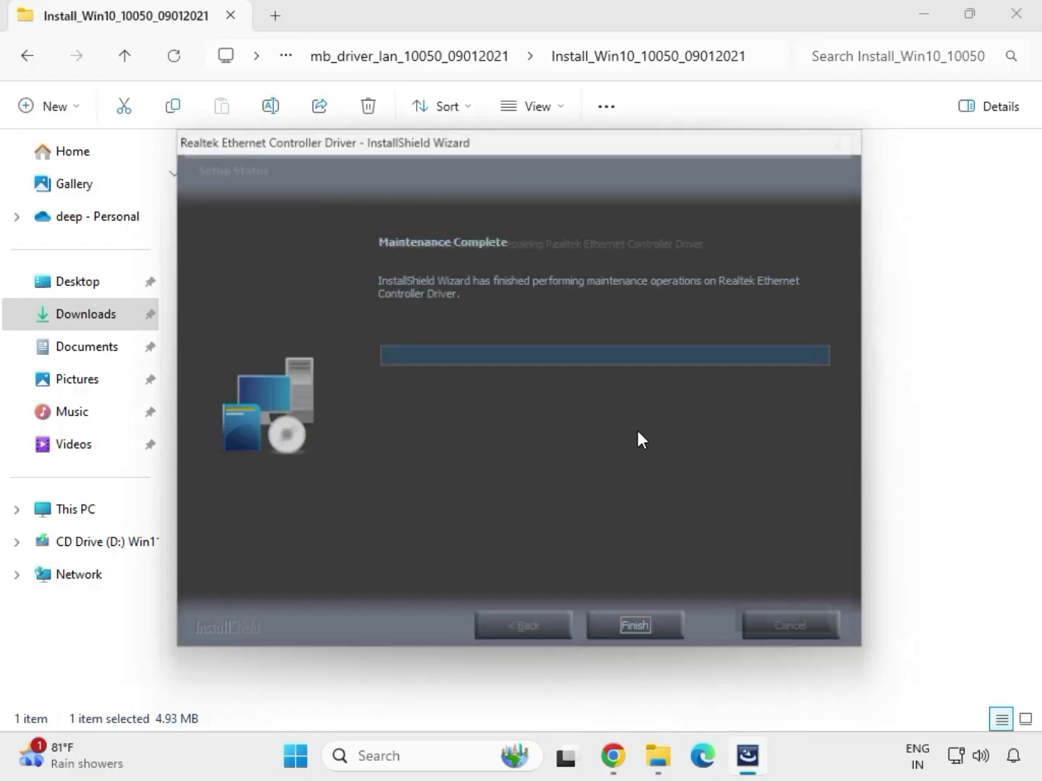
{"action": "left_click", "coordinate": [639, 632]}
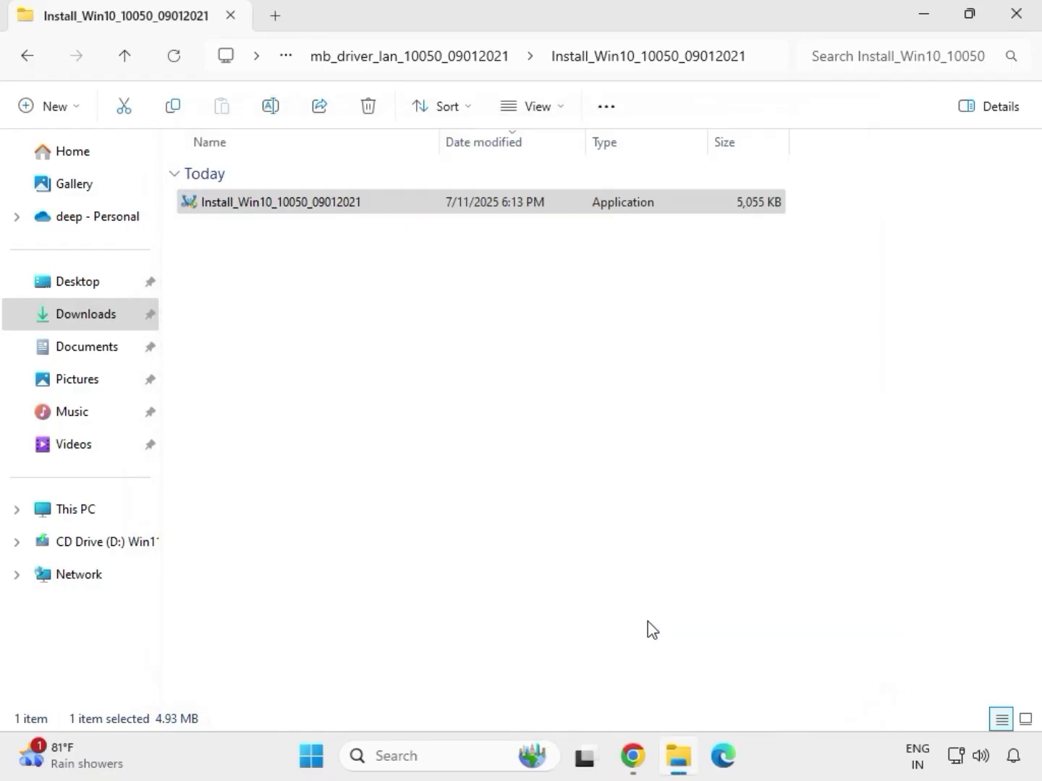
{"action": "left_click", "coordinate": [31, 62]}
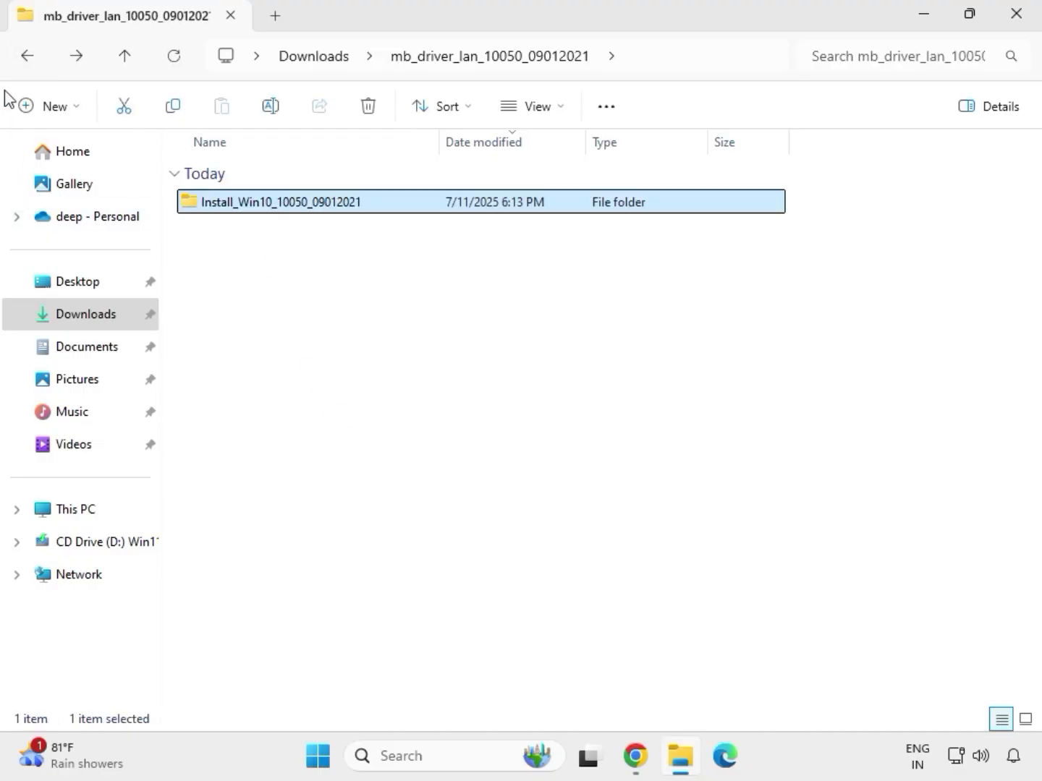
{"action": "left_click", "coordinate": [26, 58]}
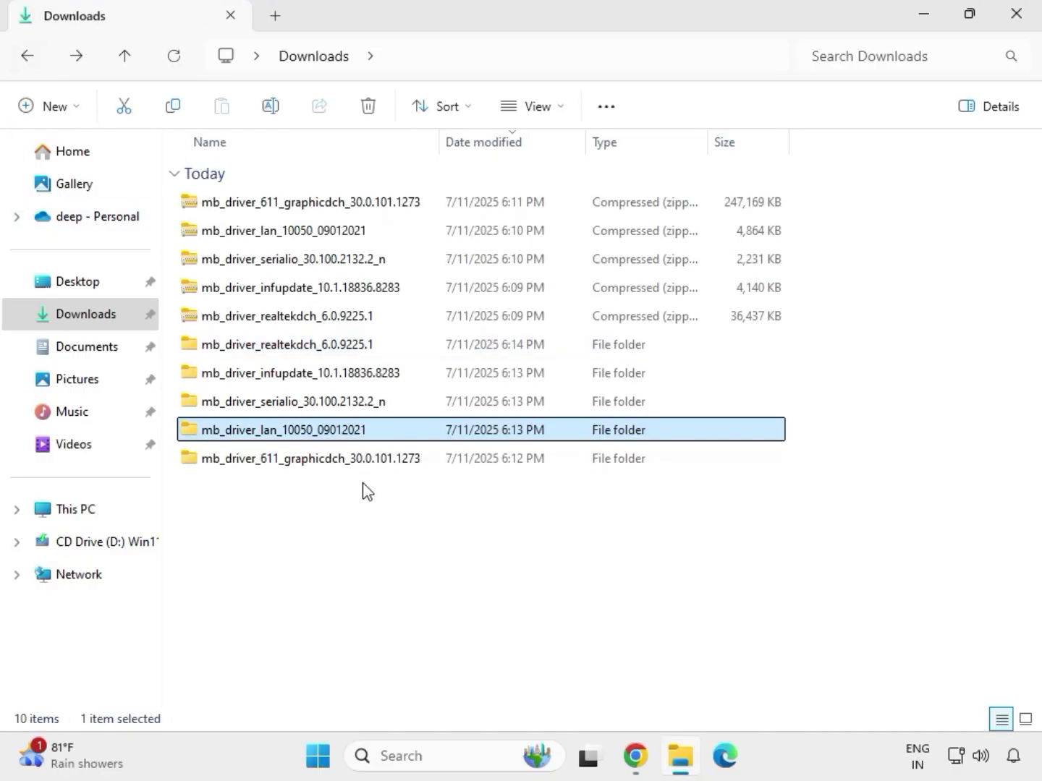
Step: Open mb_driver_serialio_30.100.2132.2_n and its subfolder, run SetupSerialIO as administrator and allow it to make changes
{"action": "double_click", "coordinate": [294, 405]}
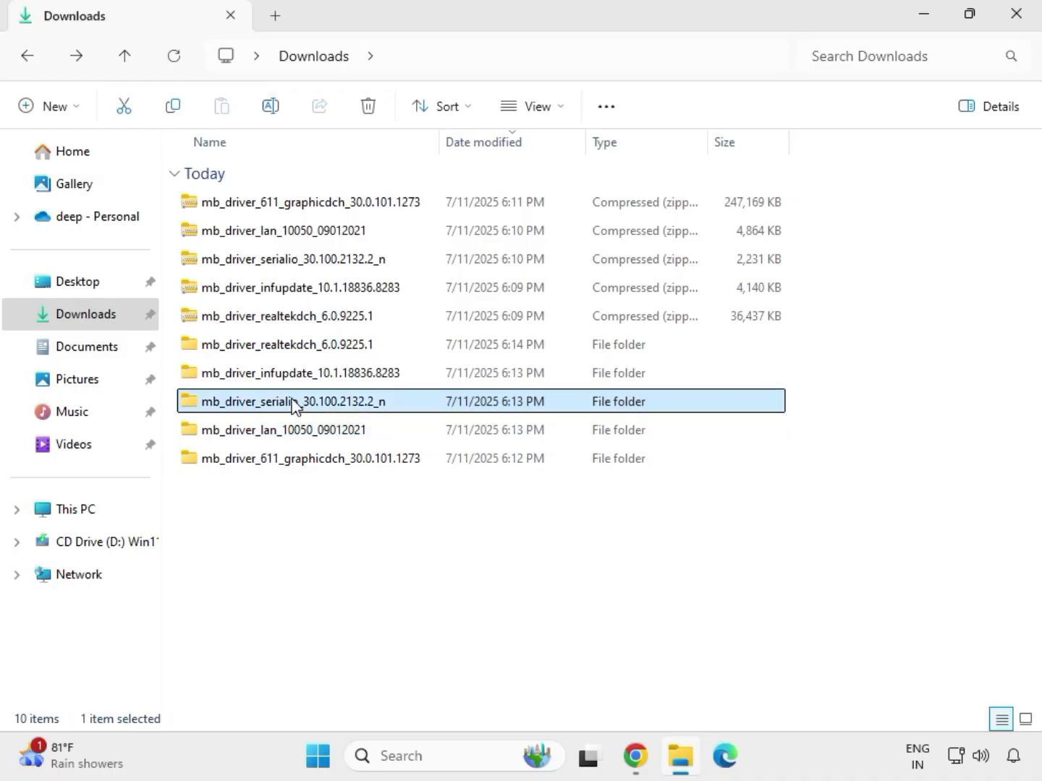
{"action": "double_click", "coordinate": [310, 205]}
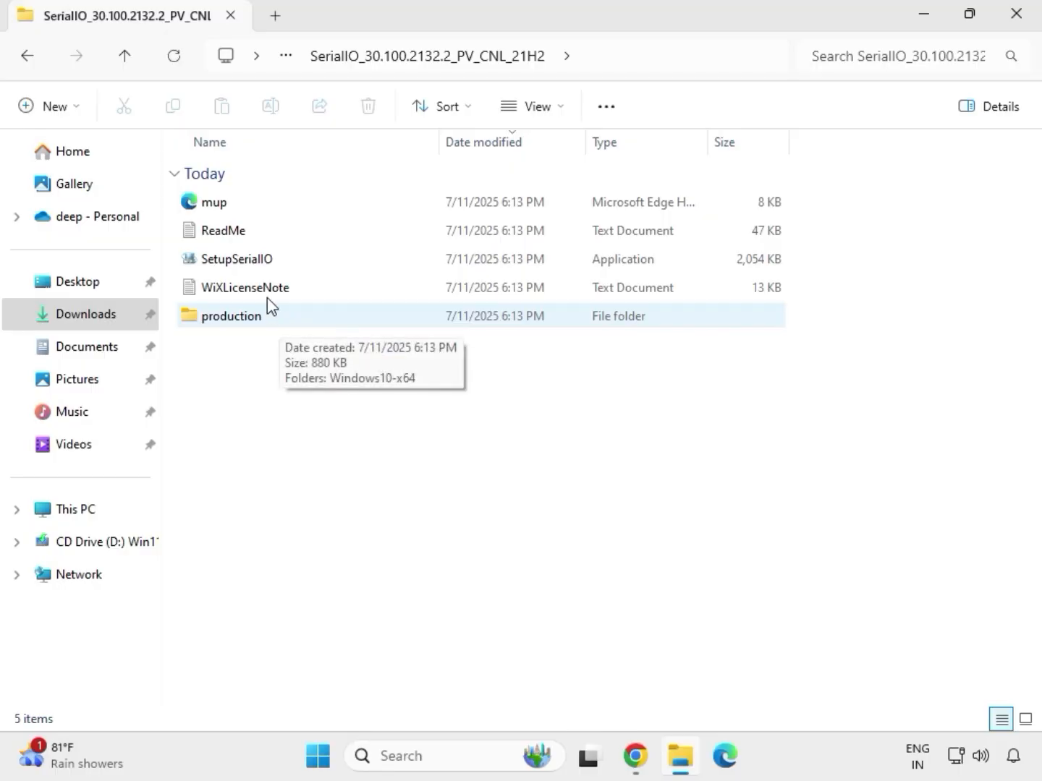
{"action": "left_click", "coordinate": [262, 263]}
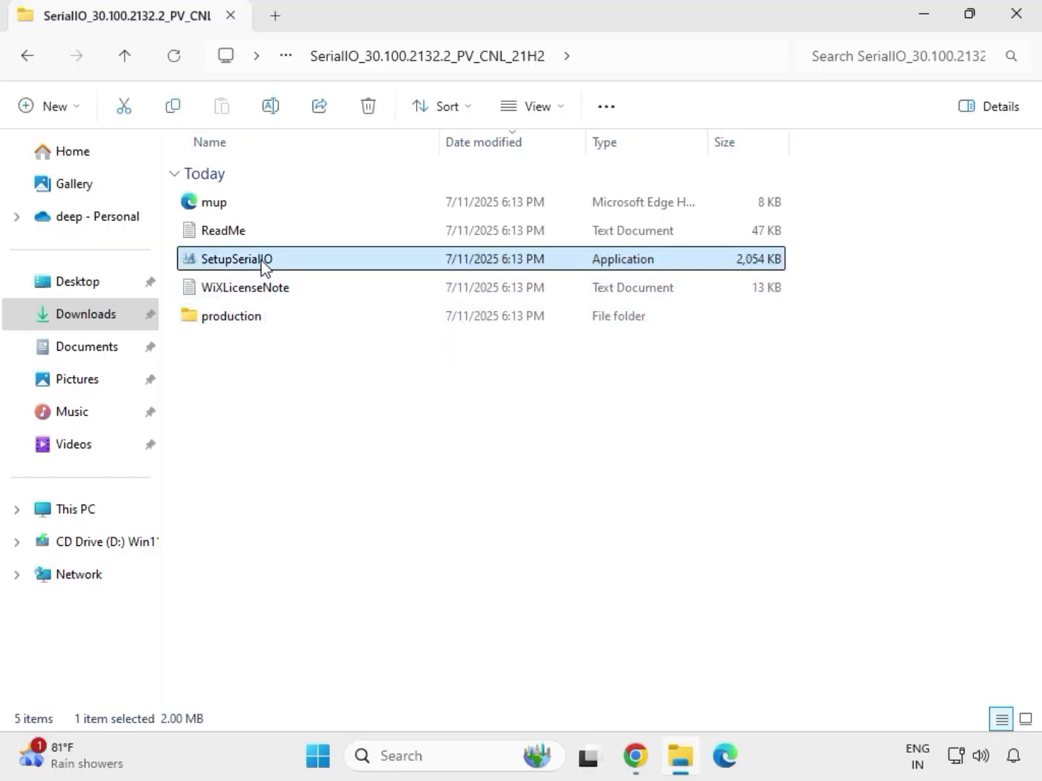
{"action": "right_click", "coordinate": [262, 262]}
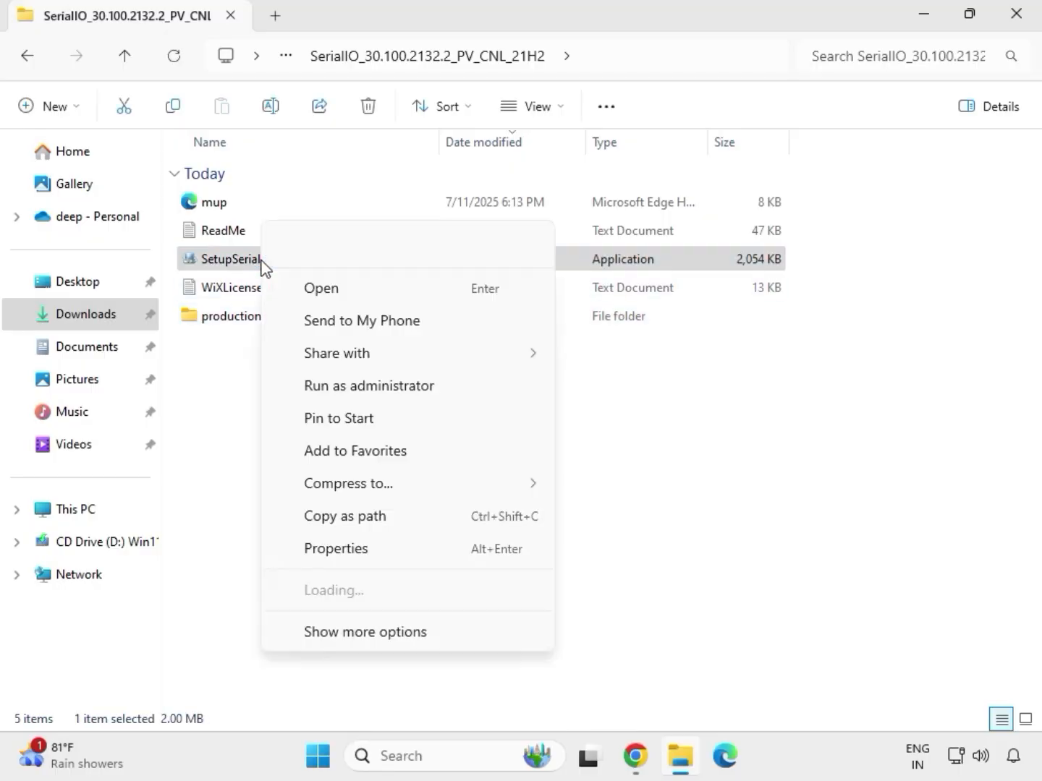
{"action": "left_click", "coordinate": [363, 388]}
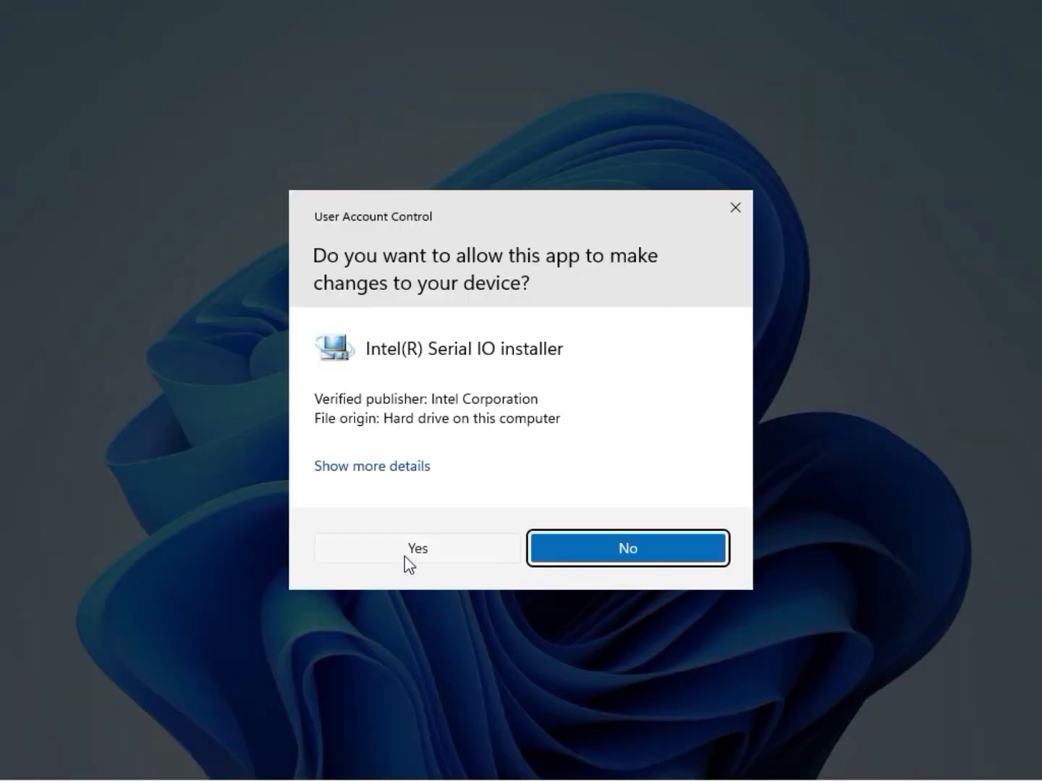
{"action": "left_click", "coordinate": [411, 555]}
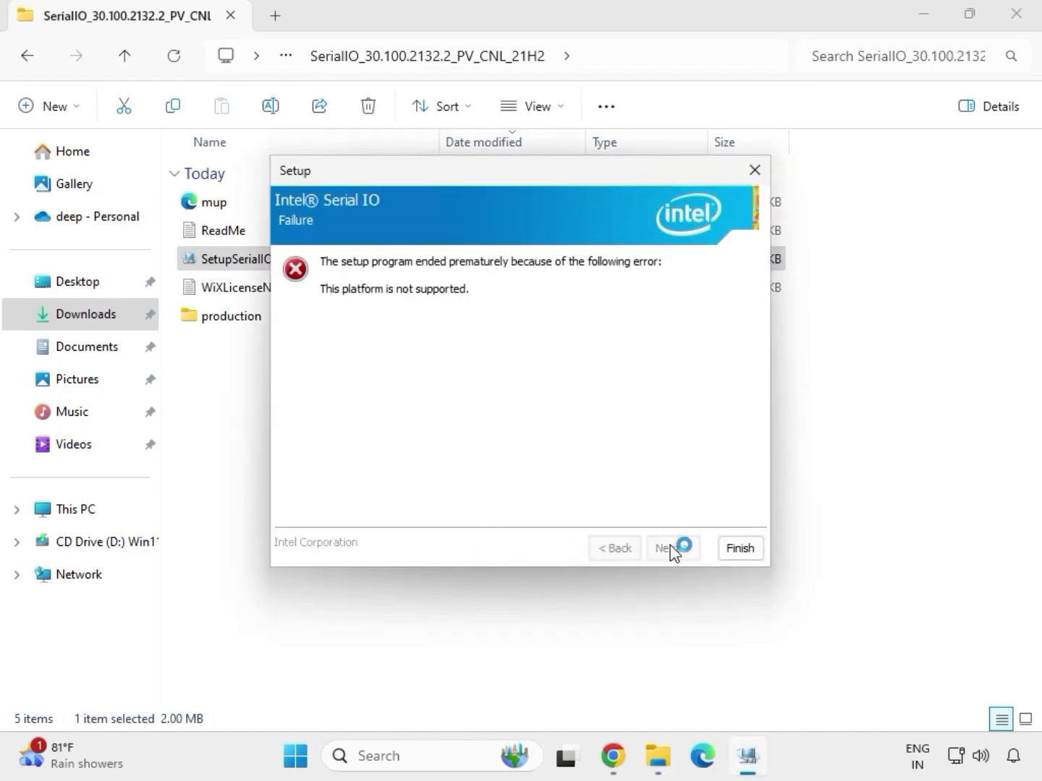
Step: Finish the Intel Serial IO setup and return to the Downloads folder
{"action": "left_click", "coordinate": [739, 550]}
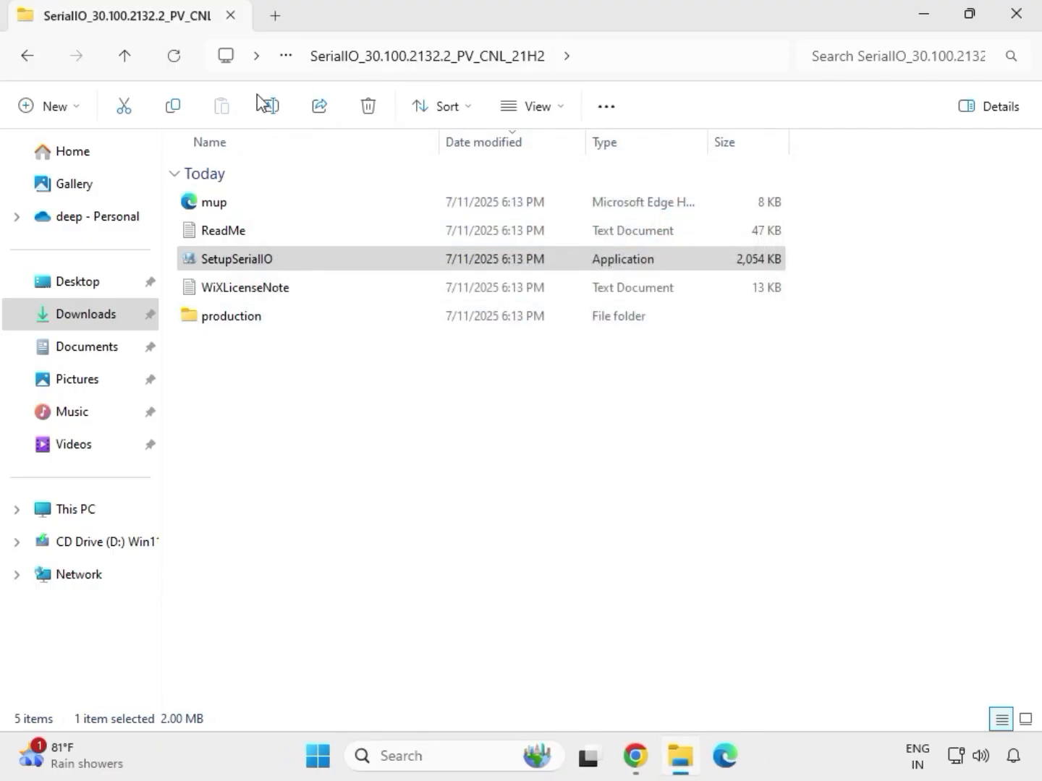
{"action": "left_click", "coordinate": [33, 61]}
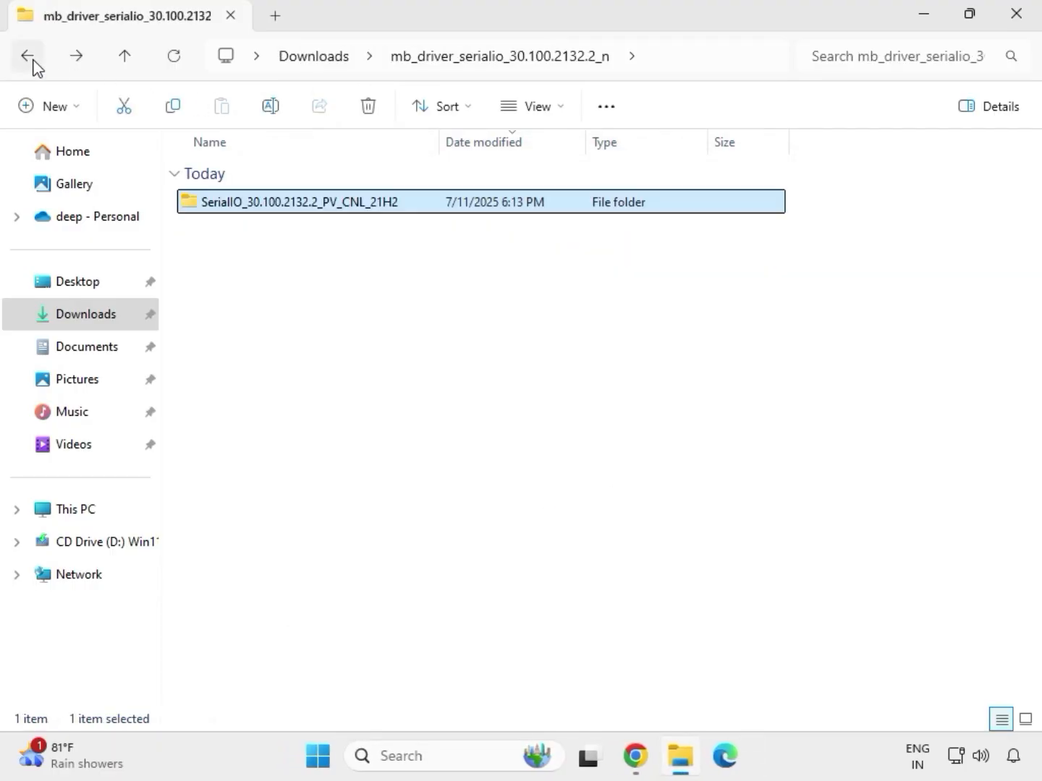
{"action": "left_click", "coordinate": [31, 61]}
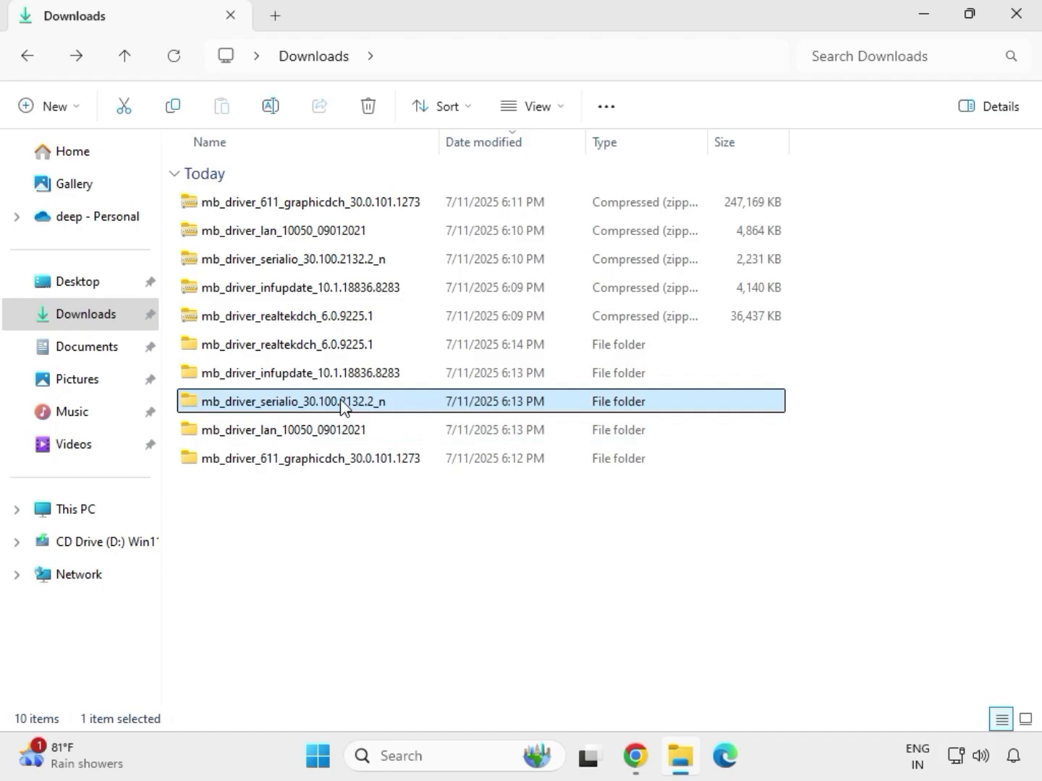
Step: Open mb_driver_infupdate_10.1.18836.8283 and its Chipset subfolder, run SetupChipset as administrator and allow it to make changes
{"action": "left_click", "coordinate": [274, 376]}
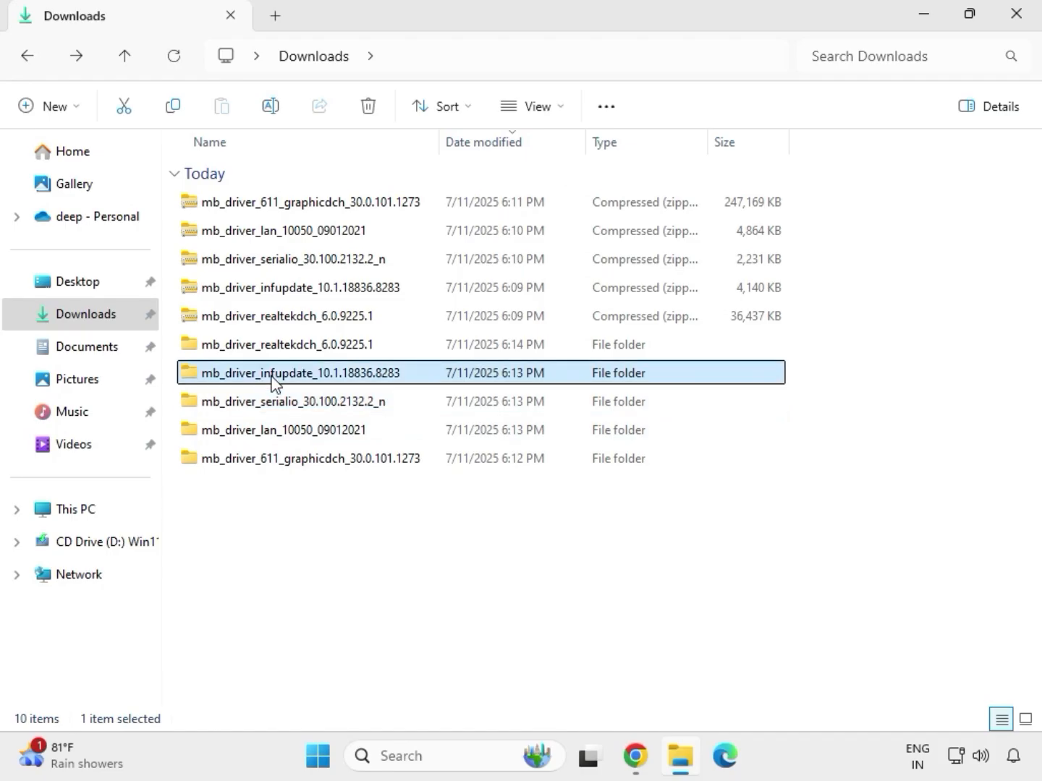
{"action": "double_click", "coordinate": [273, 375]}
{"action": "double_click", "coordinate": [274, 207]}
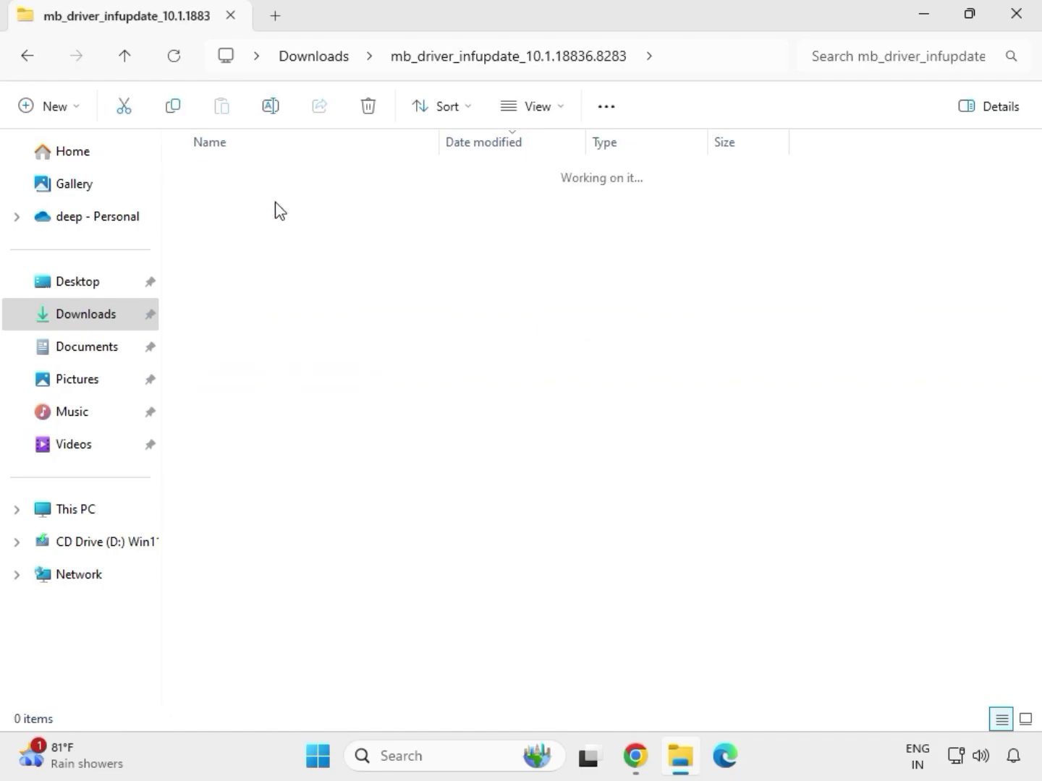
{"action": "left_click", "coordinate": [296, 240]}
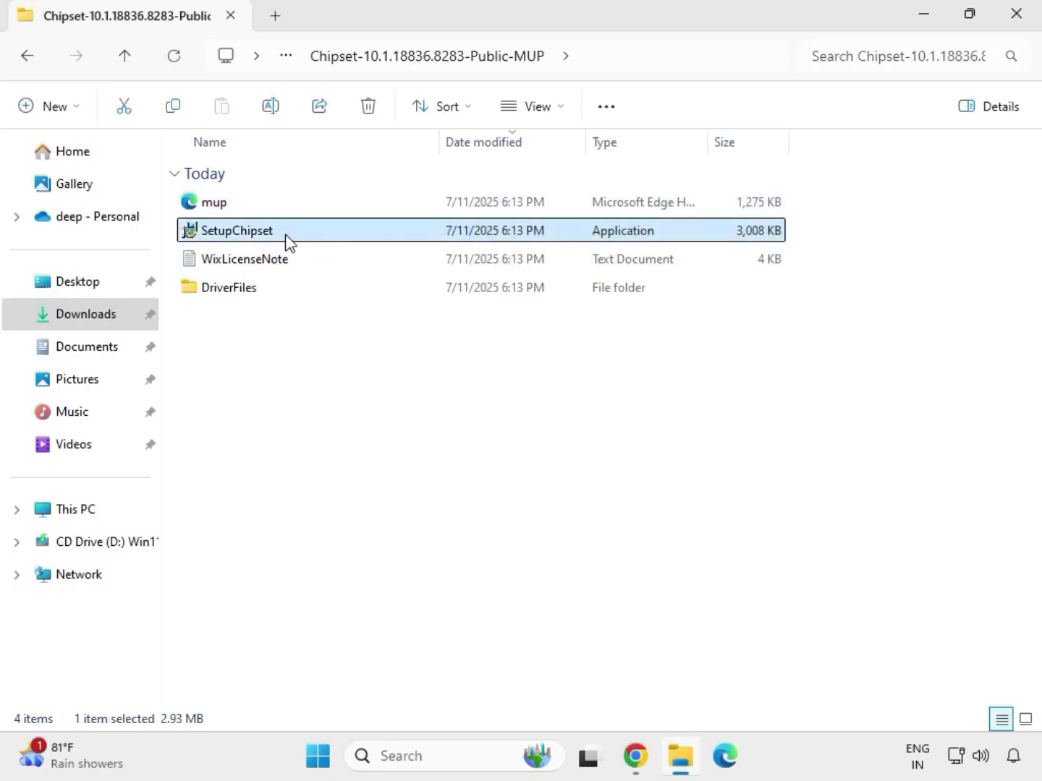
{"action": "right_click", "coordinate": [290, 243]}
{"action": "left_click", "coordinate": [368, 381]}
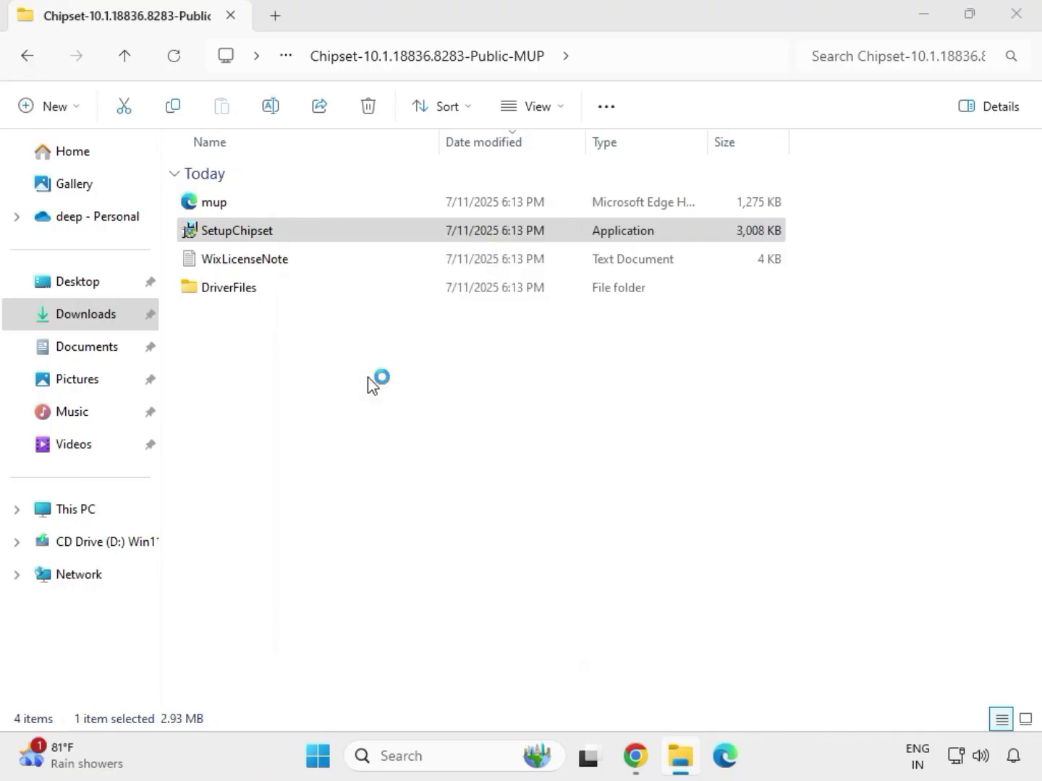
{"action": "left_click", "coordinate": [414, 558]}
Step: Try to install the Intel Chipset Device Software, accepting its license agreement, and close the installer
{"action": "left_click", "coordinate": [608, 544]}
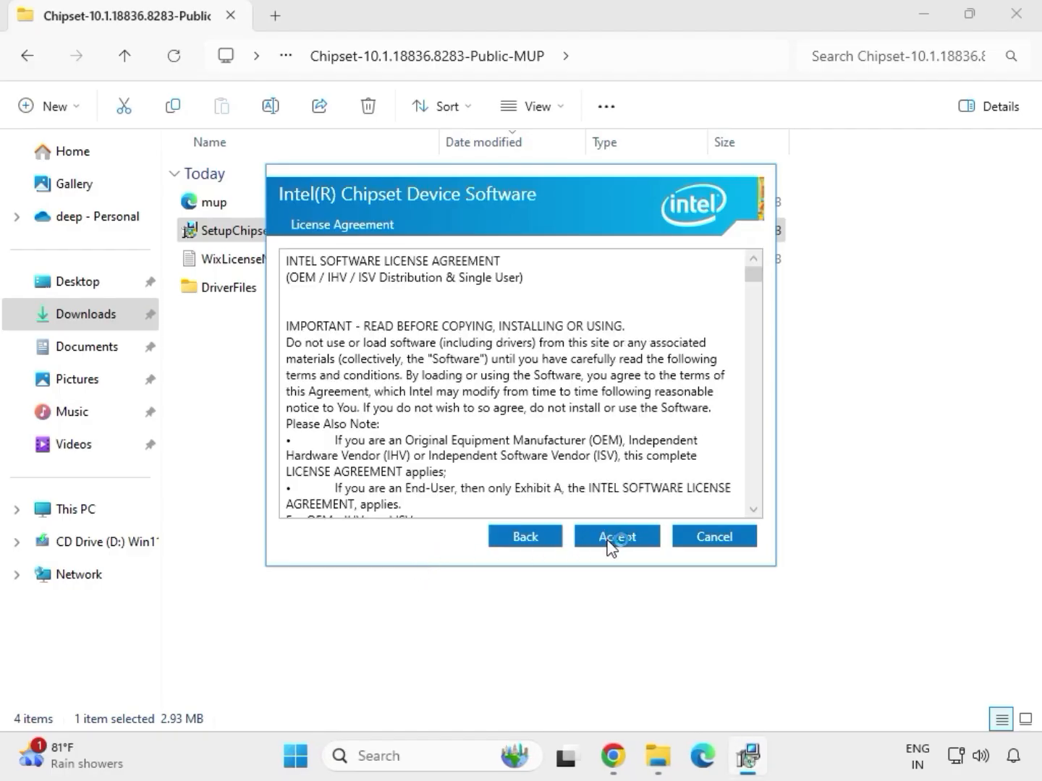
{"action": "left_click", "coordinate": [608, 544]}
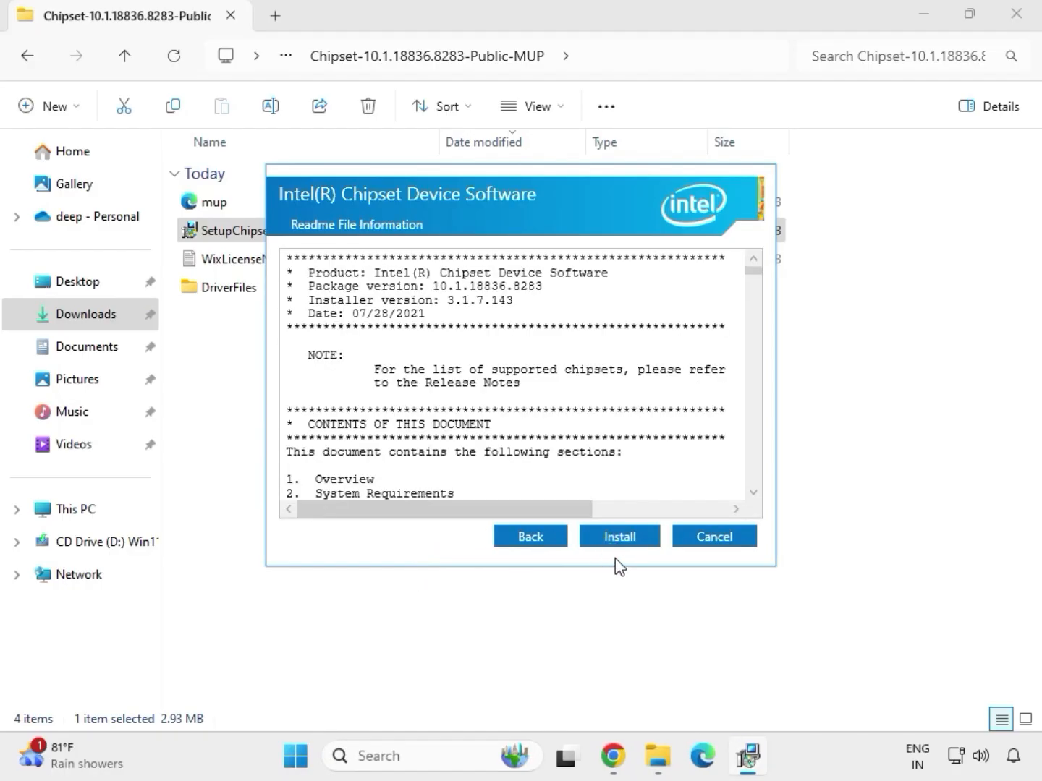
{"action": "left_click", "coordinate": [639, 542]}
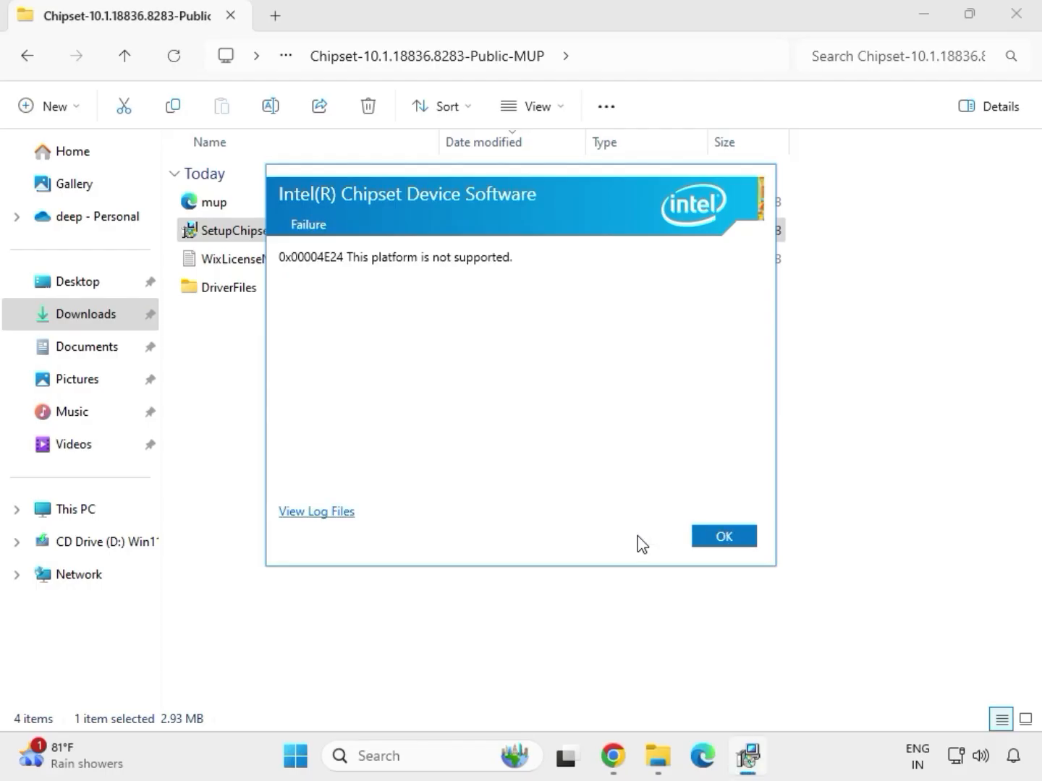
{"action": "left_click", "coordinate": [705, 543]}
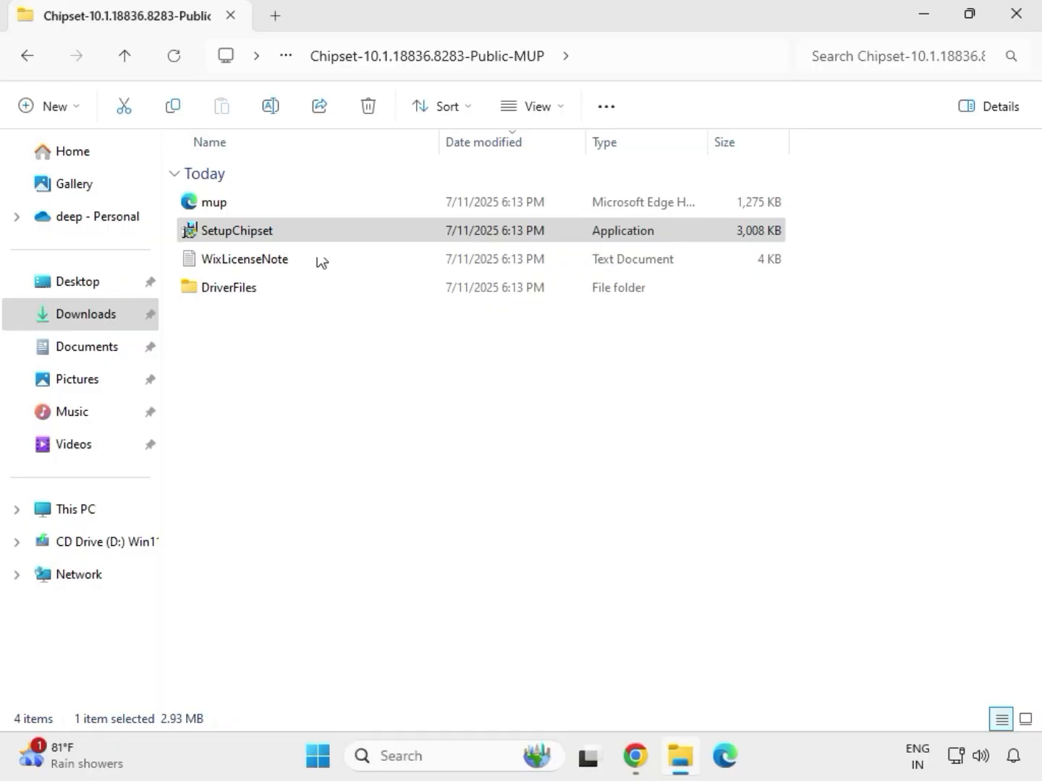
Step: Return to Downloads, look inside the extracted folder mb_driver_realtekdch_6.0.9225.1 and go back to Downloads
{"action": "key", "text": "alt+Up"}
{"action": "key", "text": "alt+Up"}
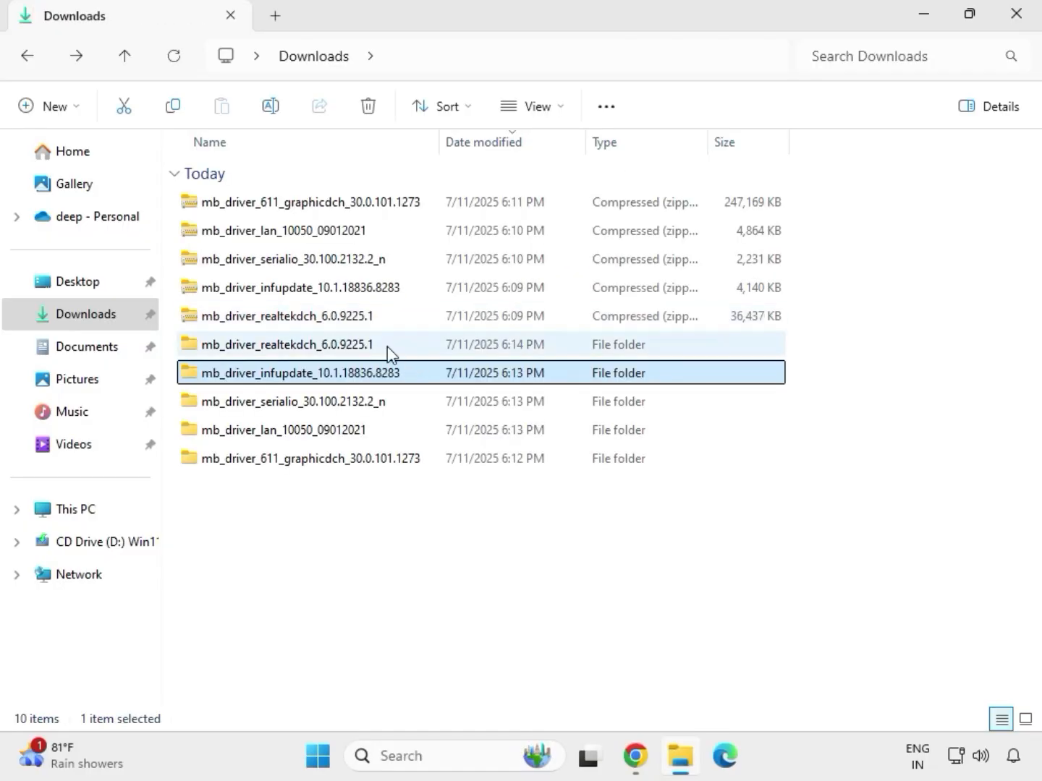
{"action": "double_click", "coordinate": [388, 348]}
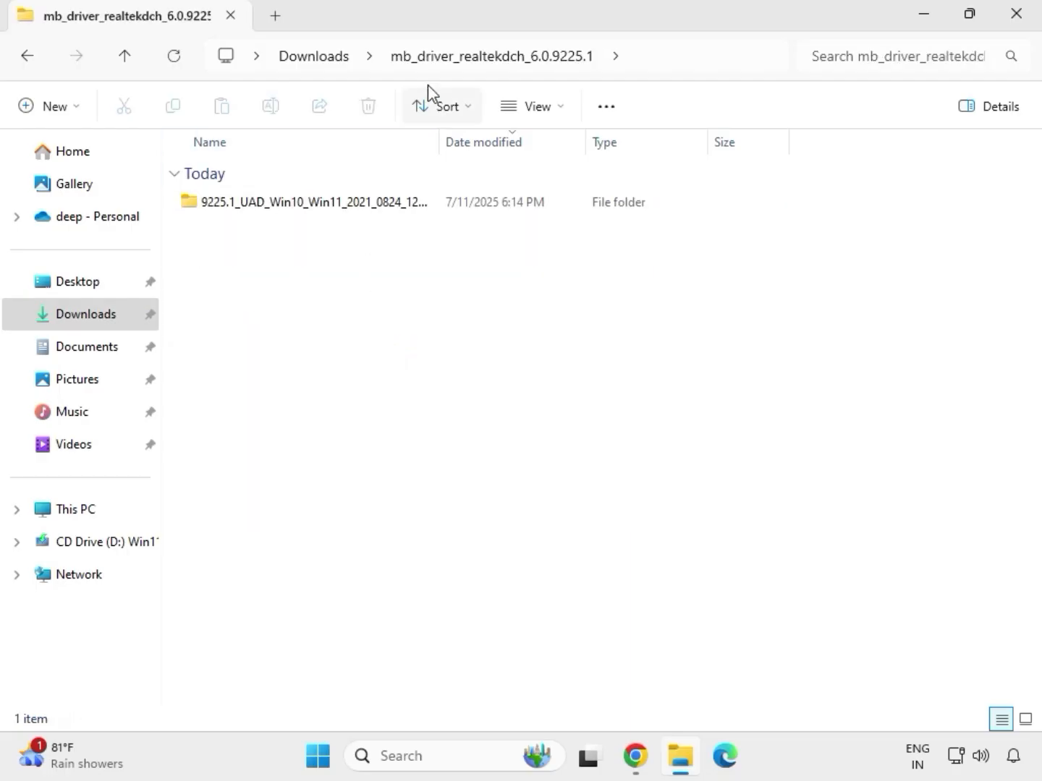
{"action": "left_click", "coordinate": [323, 62]}
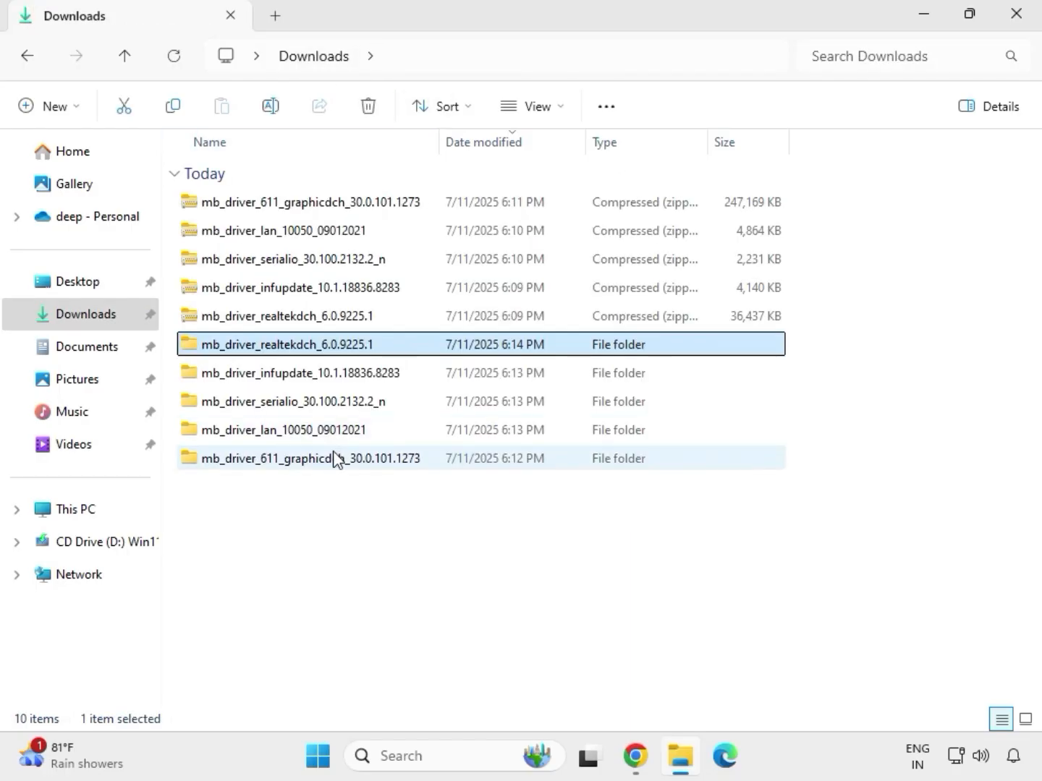
Step: Open the extracted folder mb_driver_611_graphicdch_30.0.101.1273, run its driver application as administrator and allow it to make changes
{"action": "left_click", "coordinate": [299, 463]}
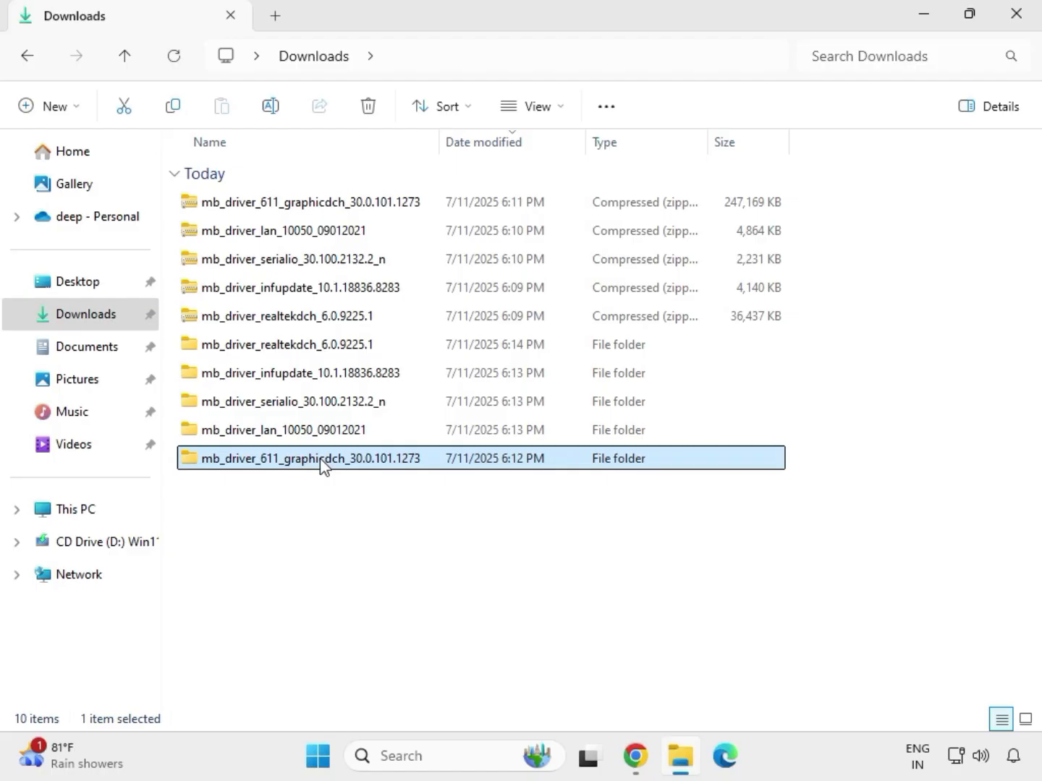
{"action": "double_click", "coordinate": [322, 465]}
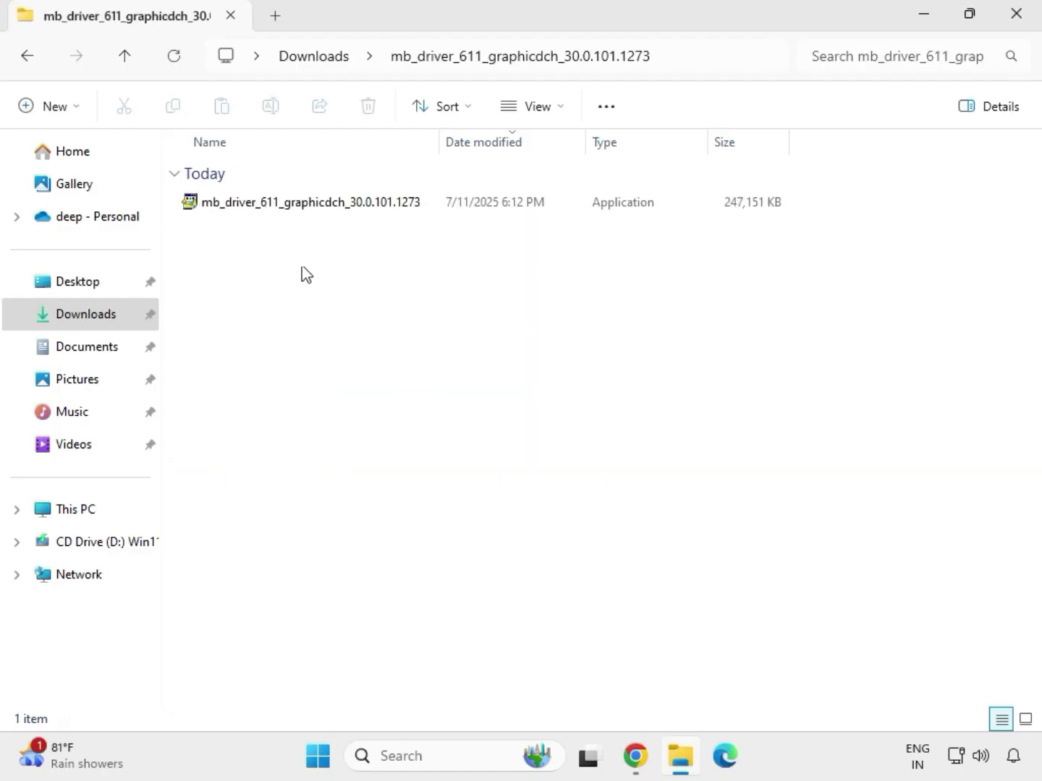
{"action": "left_click", "coordinate": [288, 205]}
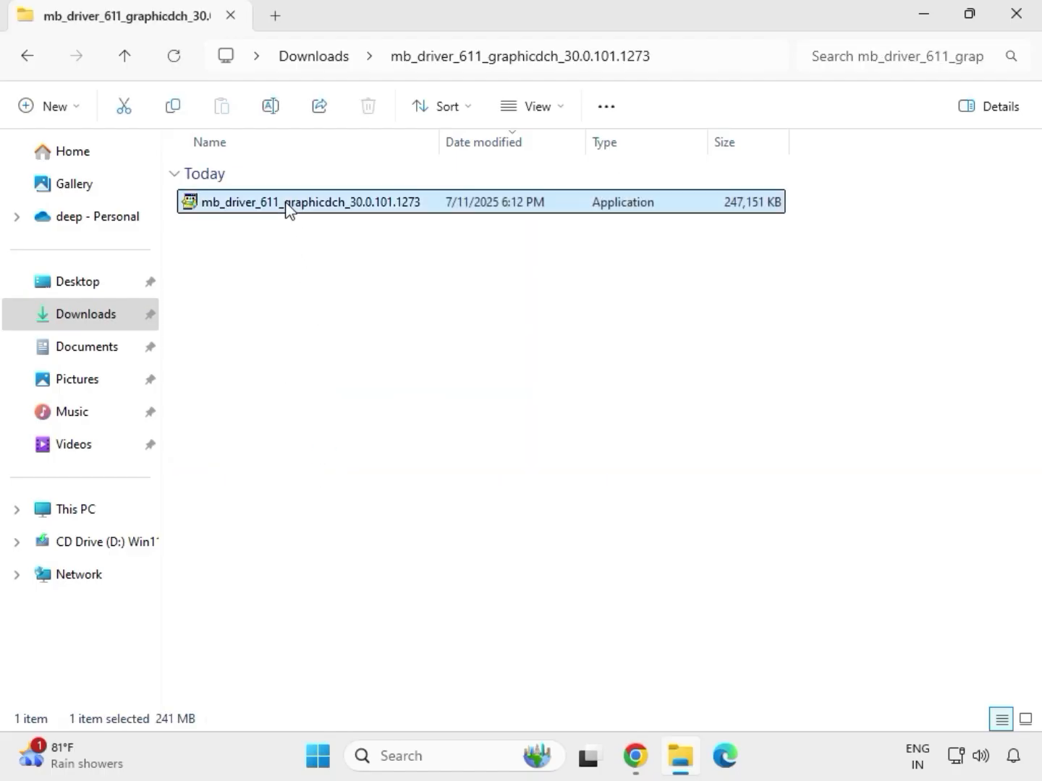
{"action": "right_click", "coordinate": [303, 237]}
{"action": "left_click", "coordinate": [400, 369]}
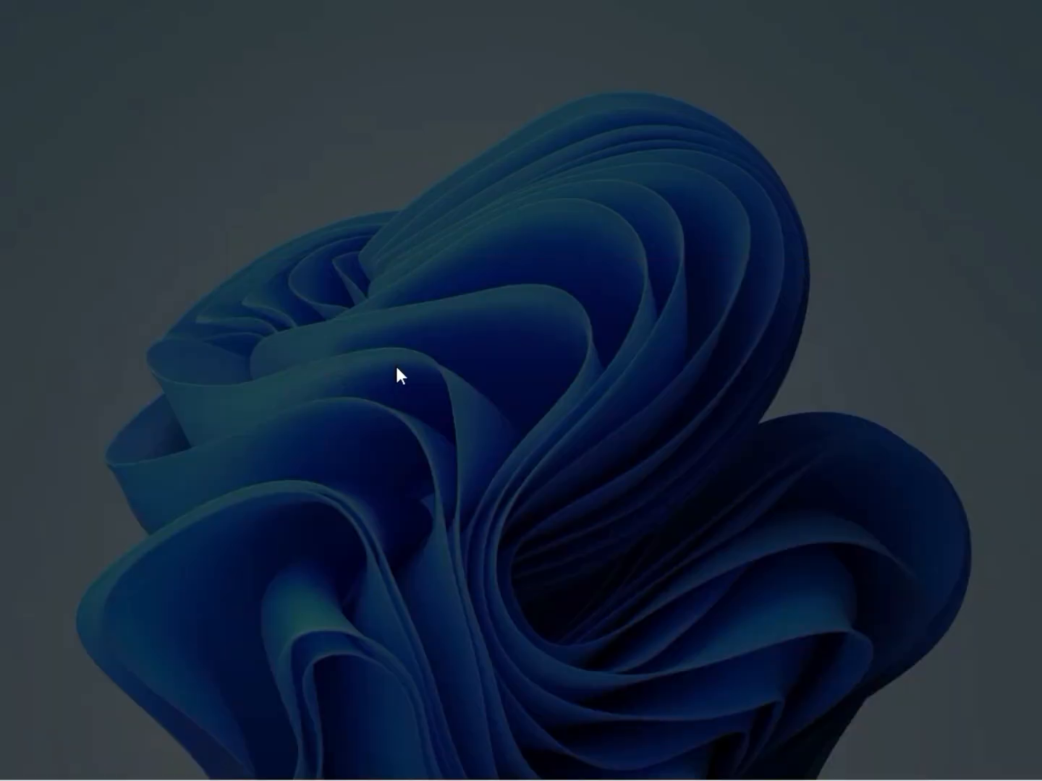
{"action": "left_click", "coordinate": [401, 551]}
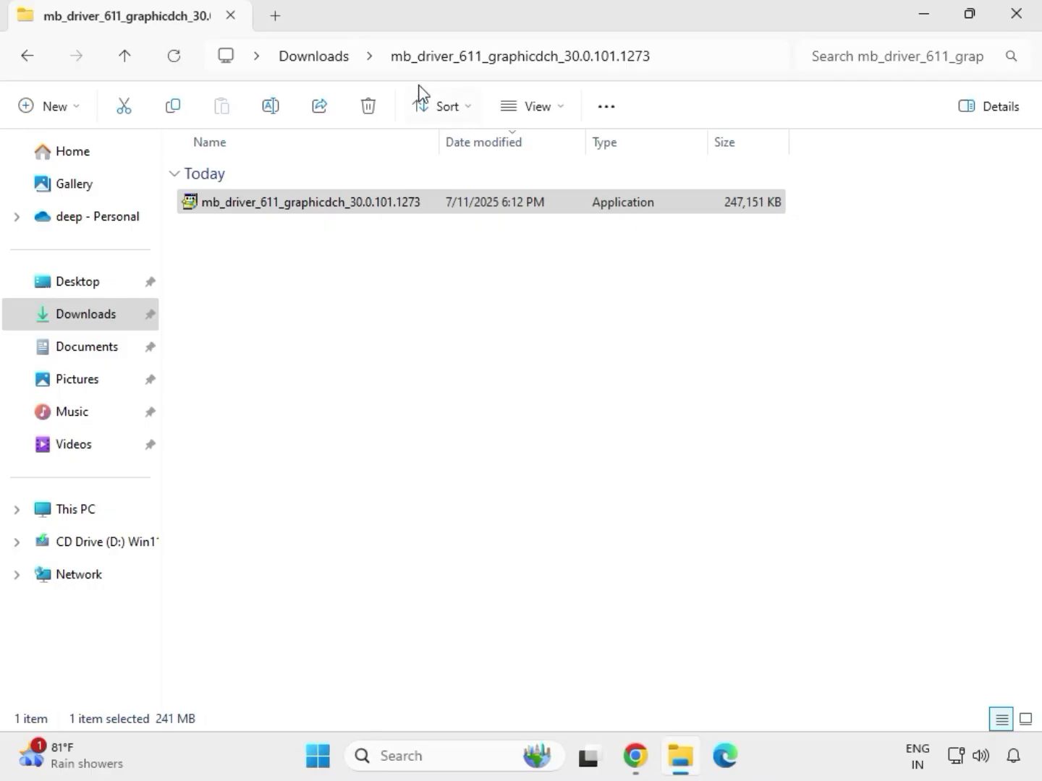
Step: Return to Downloads and open the 9225.1_UAD_Win10_Win11 subfolder inside the extracted folder mb_driver_realtekdch_6.0.9225.1
{"action": "left_click", "coordinate": [324, 57]}
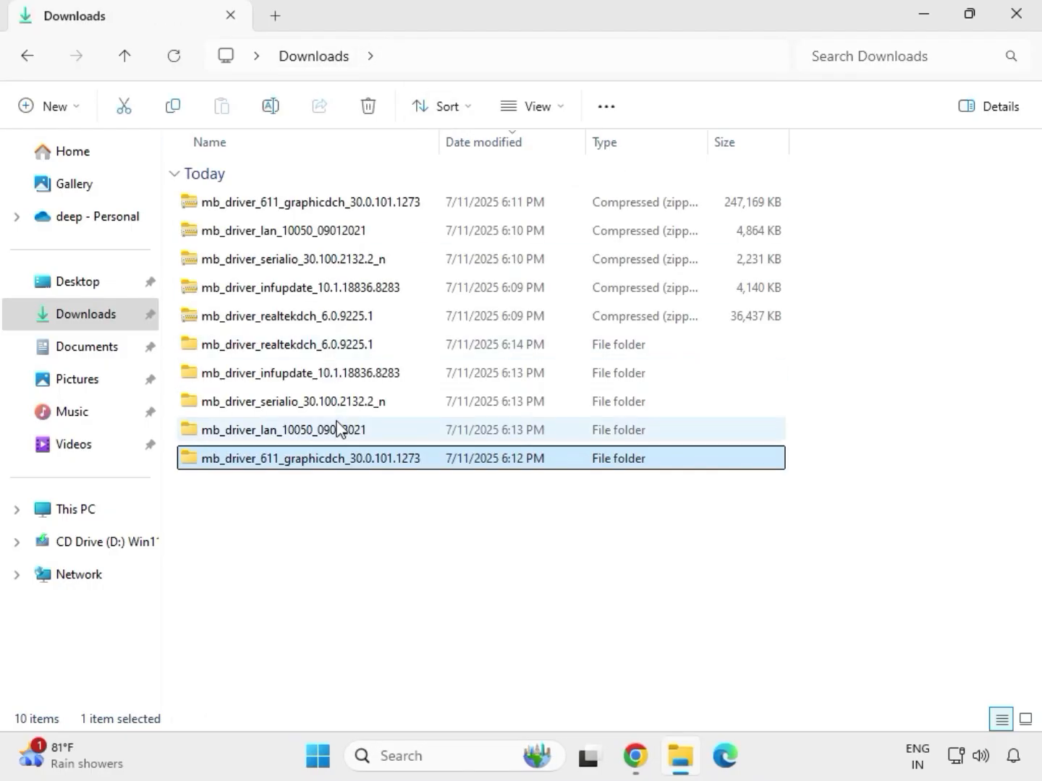
{"action": "left_click", "coordinate": [319, 345]}
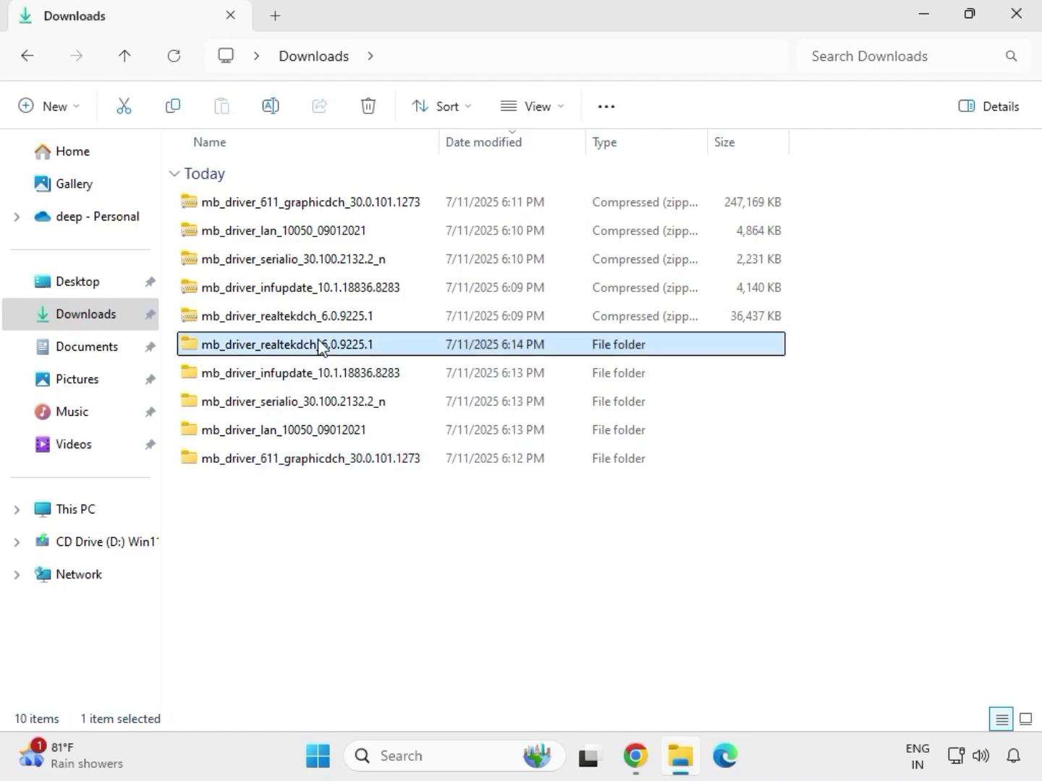
{"action": "double_click", "coordinate": [320, 345]}
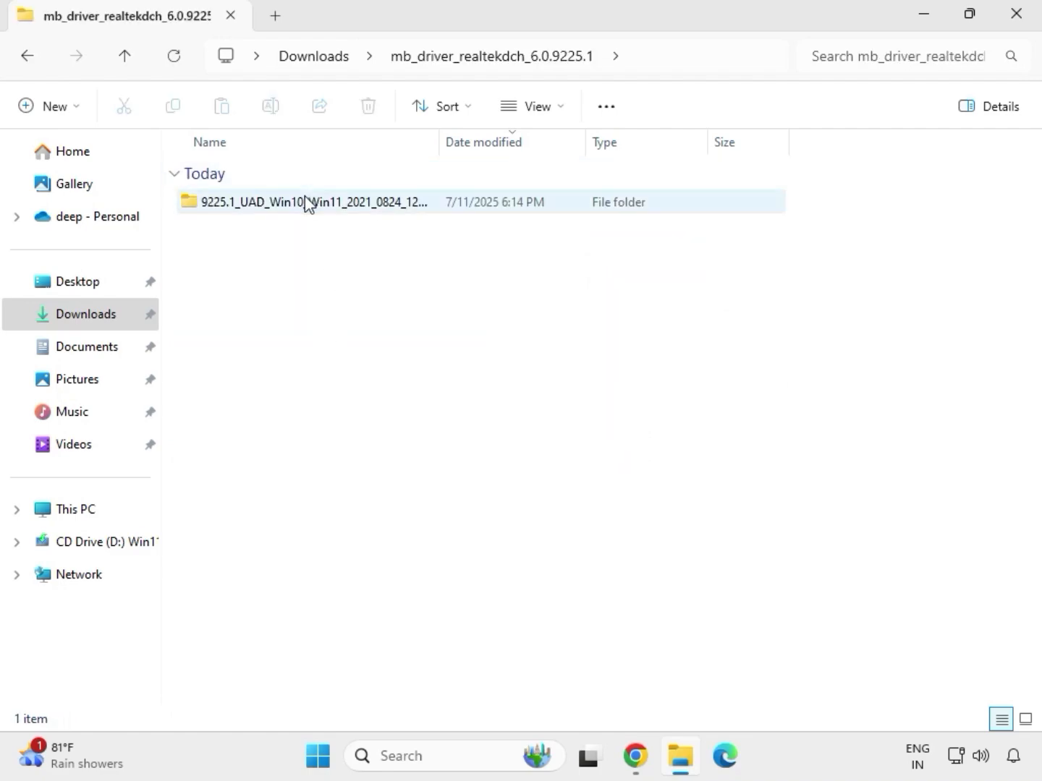
{"action": "double_click", "coordinate": [305, 203]}
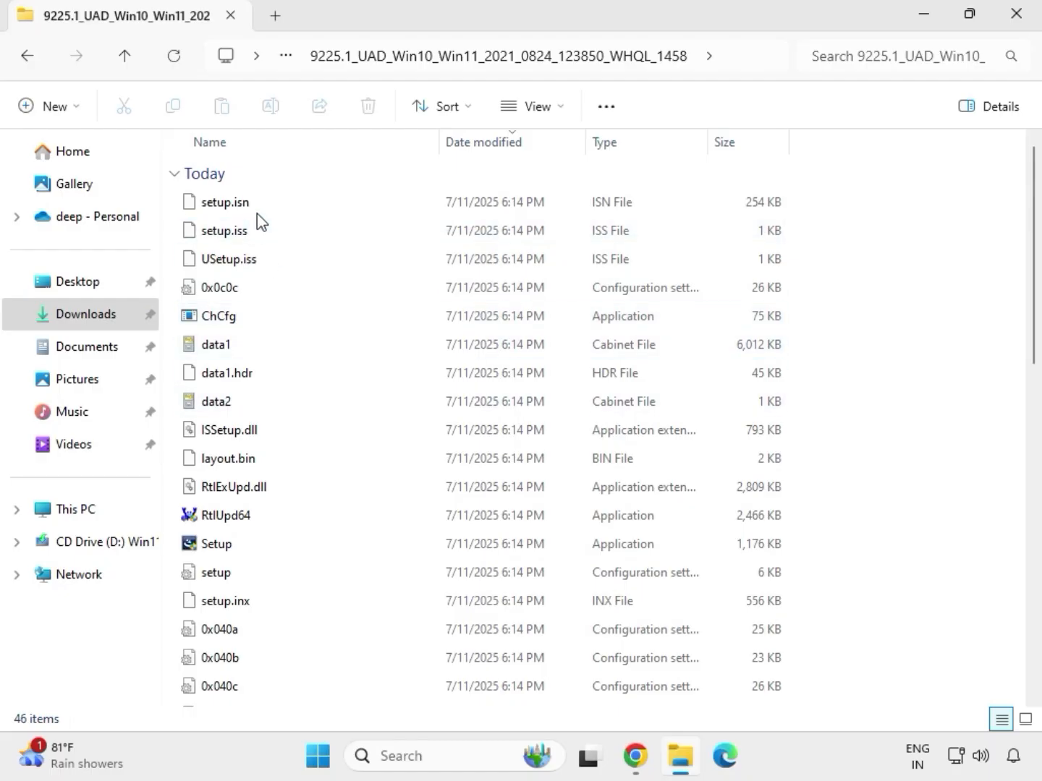
Step: Run the Realtek Setup application as administrator, allow it to make changes, and complete the Realtek Audio Driver wizard
{"action": "left_click", "coordinate": [218, 547]}
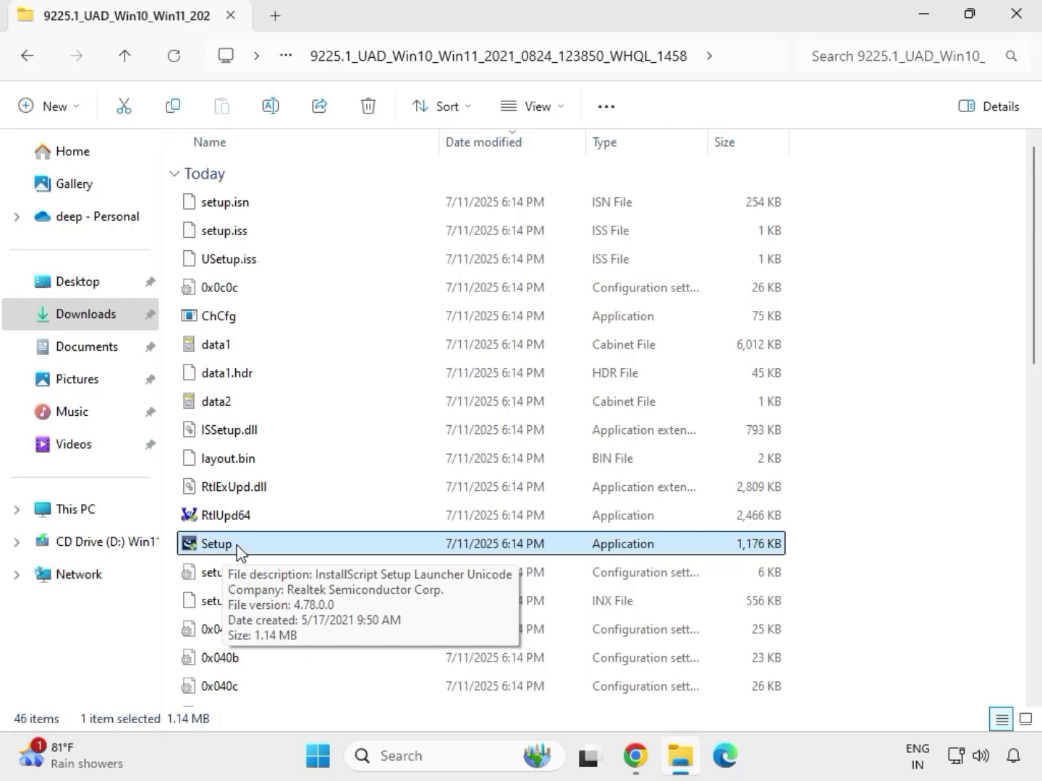
{"action": "right_click", "coordinate": [239, 551]}
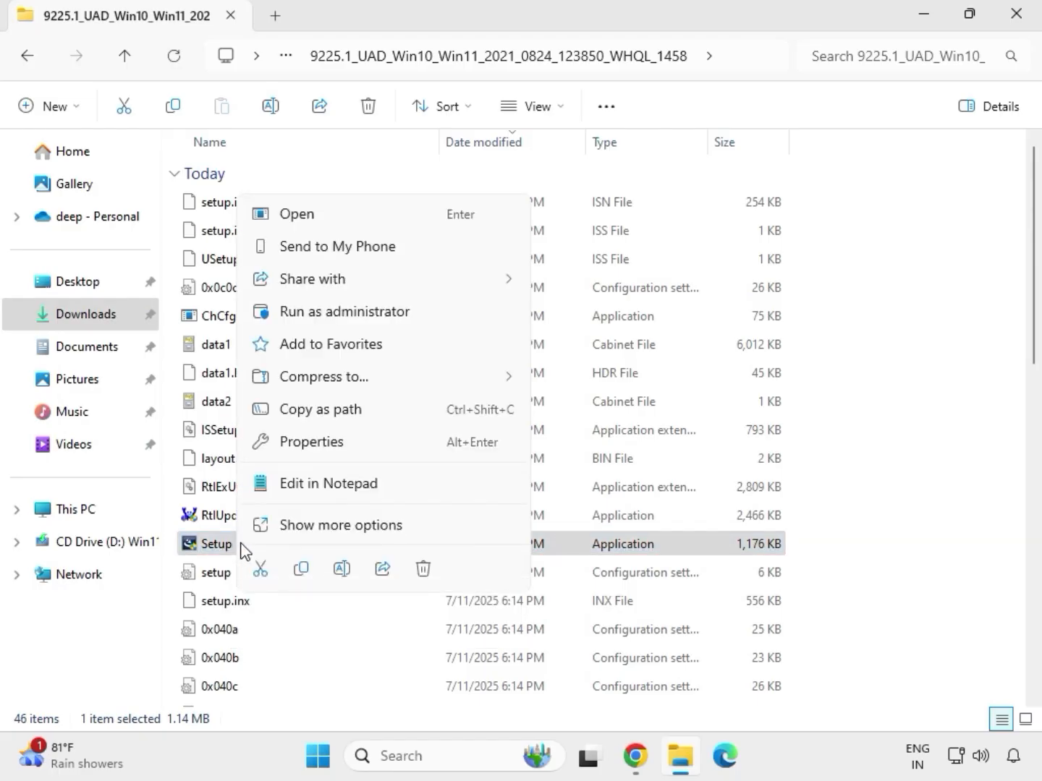
{"action": "left_click", "coordinate": [319, 313]}
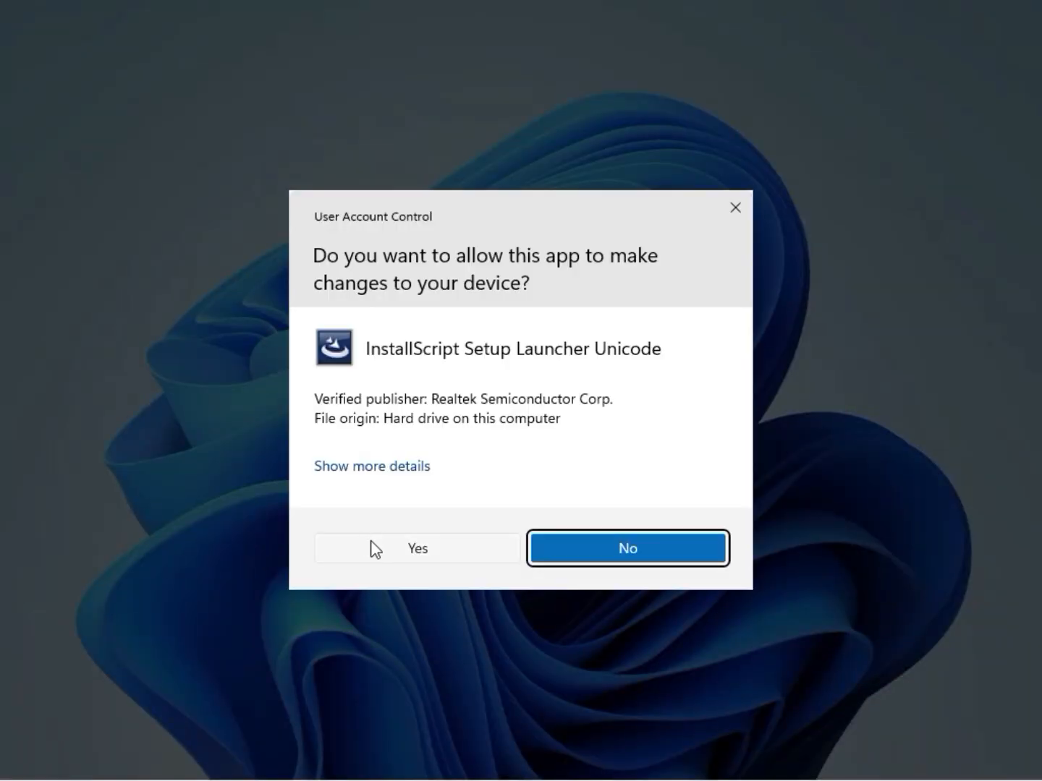
{"action": "left_click", "coordinate": [376, 549]}
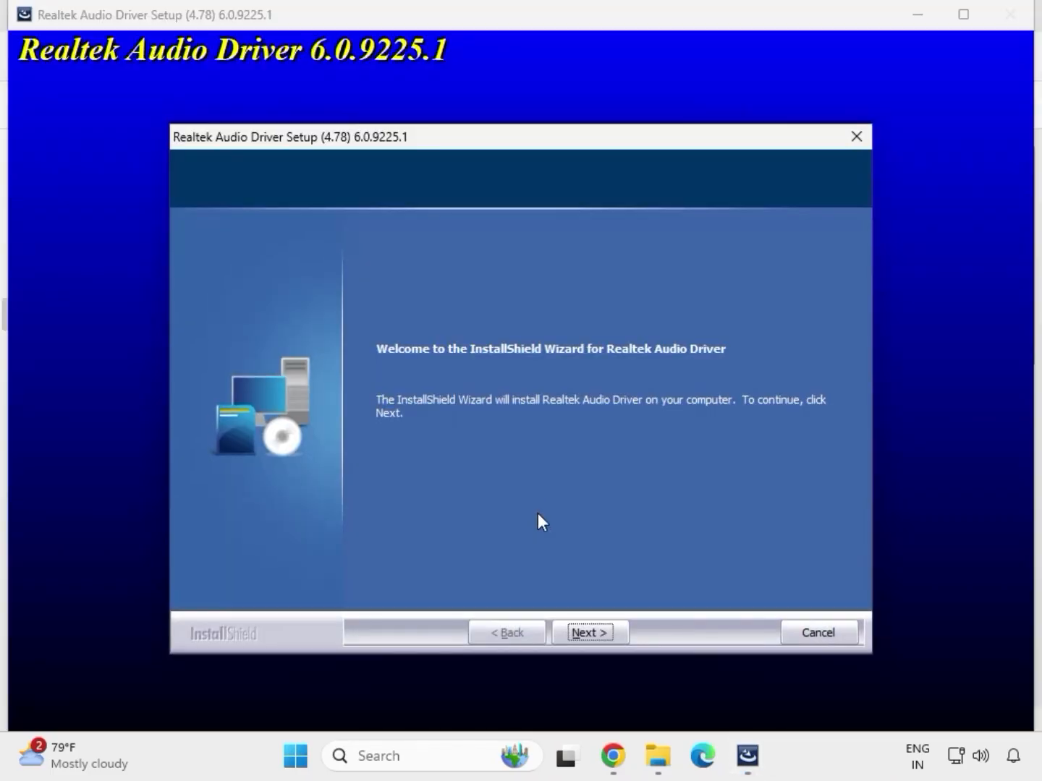
{"action": "left_click", "coordinate": [590, 632]}
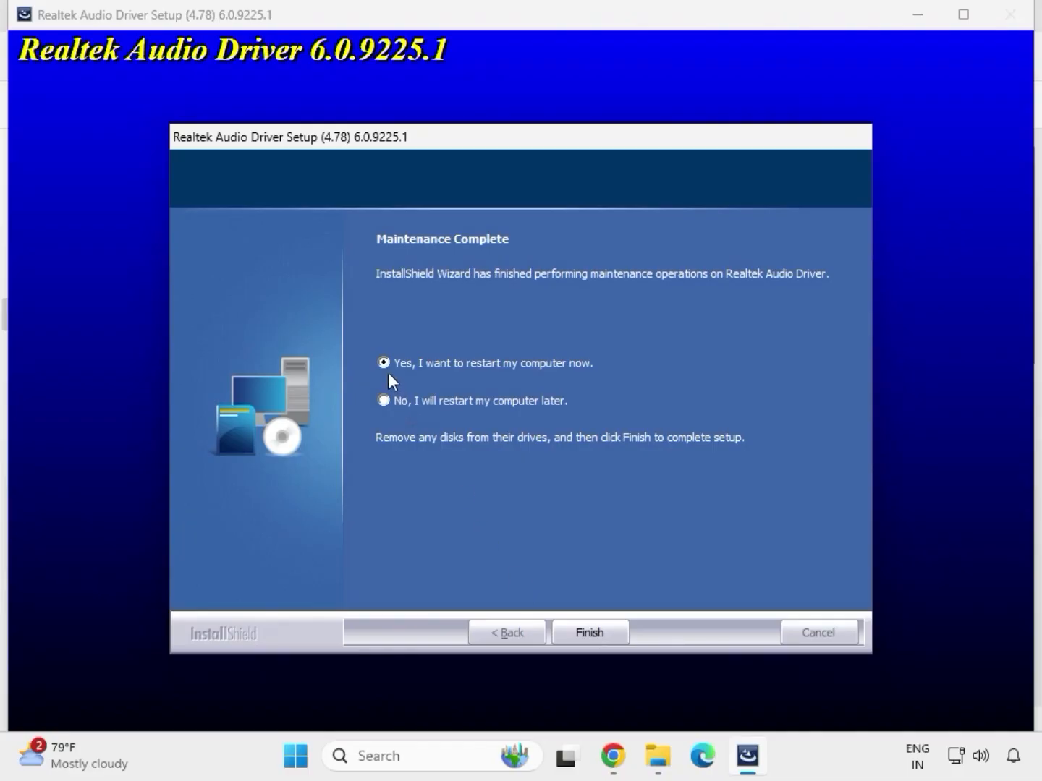
{"action": "left_click", "coordinate": [588, 632]}
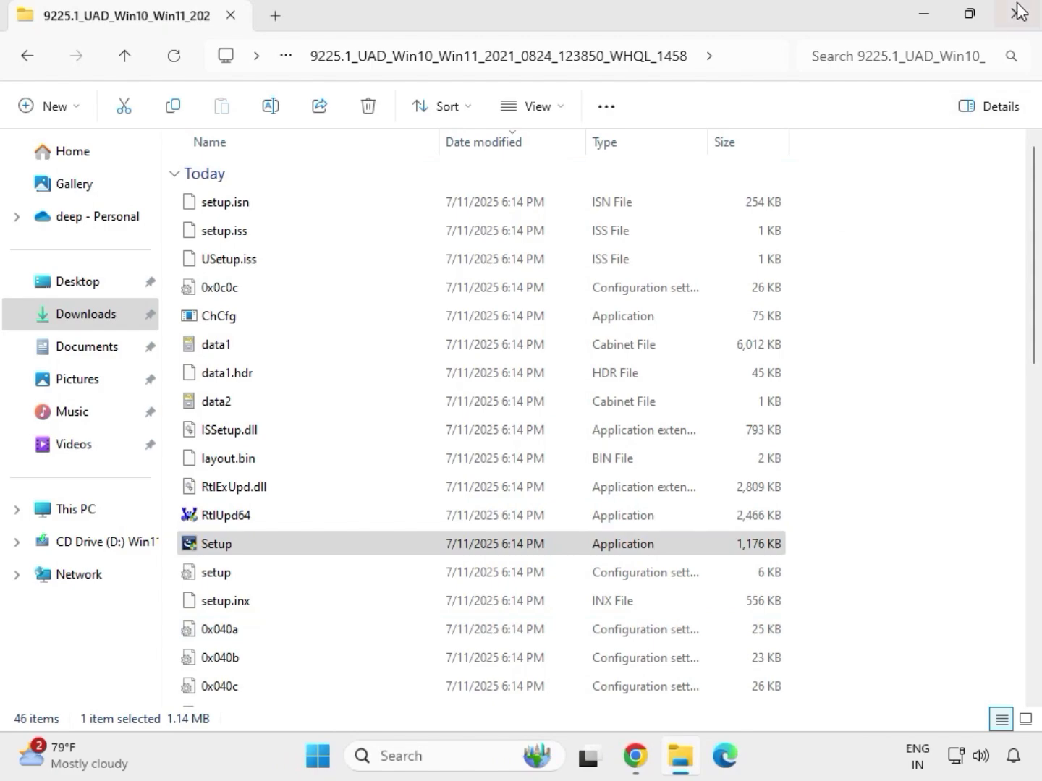